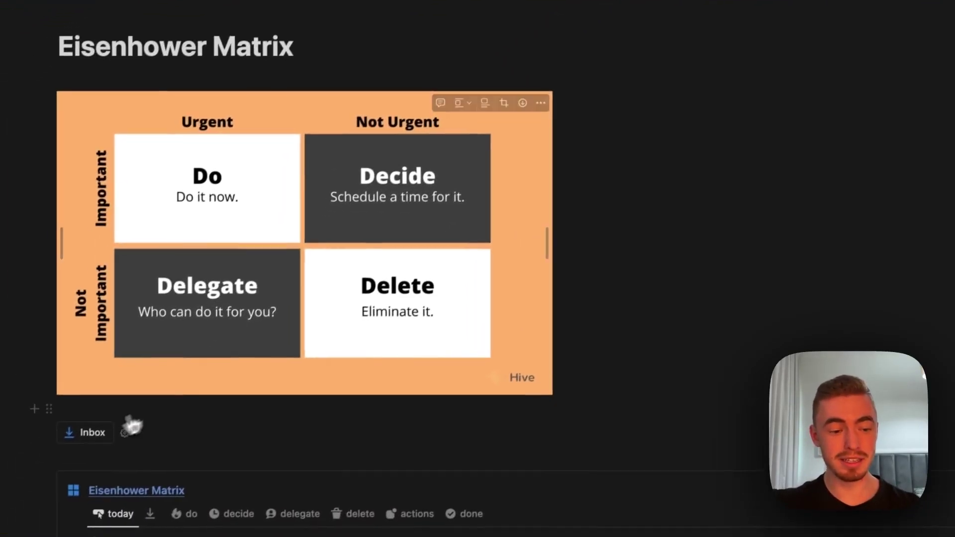
Create a new inbox task and set both its Important and Urgent properties to Yes
{"action": "left_click", "coordinate": [87, 438]}
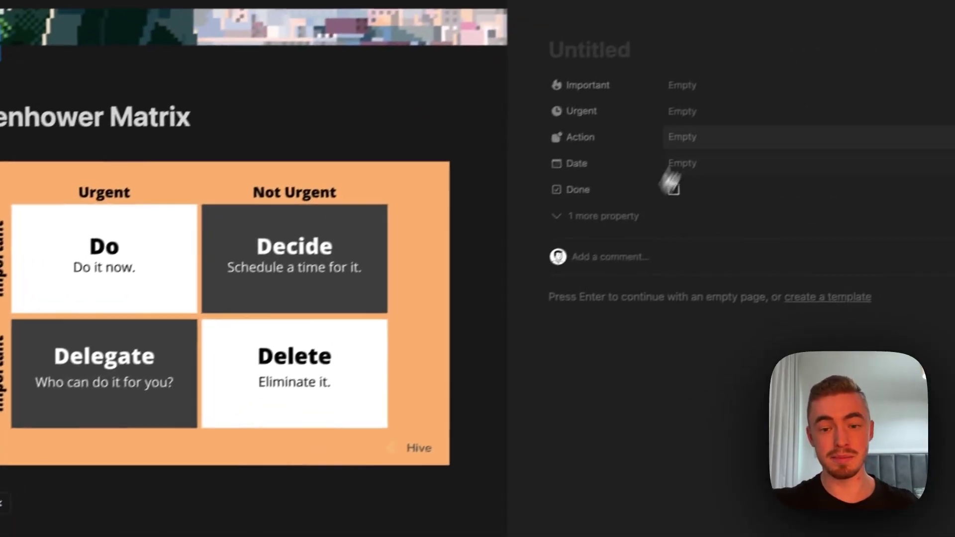
{"action": "left_click", "coordinate": [694, 100]}
{"action": "left_click", "coordinate": [681, 143]}
{"action": "left_click", "coordinate": [687, 127]}
{"action": "left_click", "coordinate": [682, 170]}
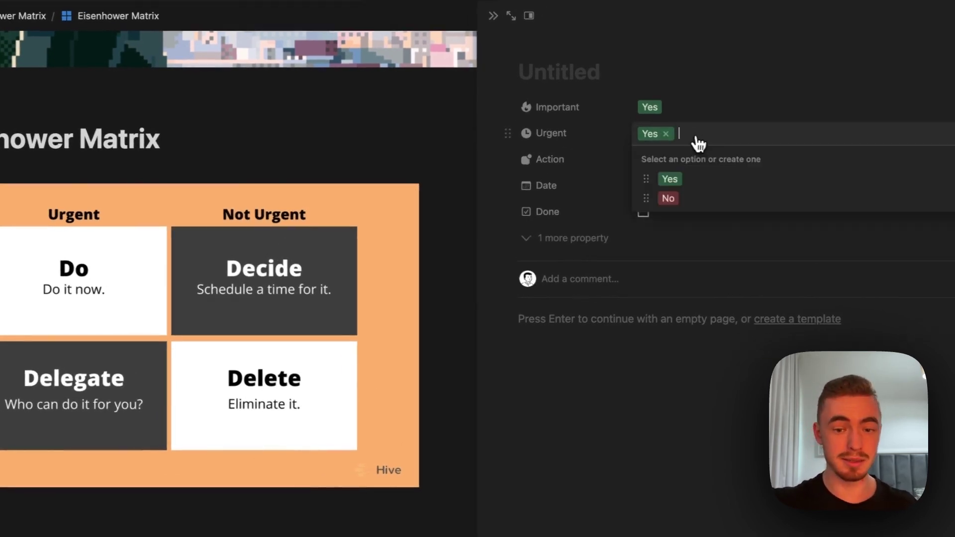
Try other priorities on the task: set Urgent to No, Important to No, and Urgent back to Yes
{"action": "left_click", "coordinate": [694, 128]}
{"action": "left_click", "coordinate": [696, 200]}
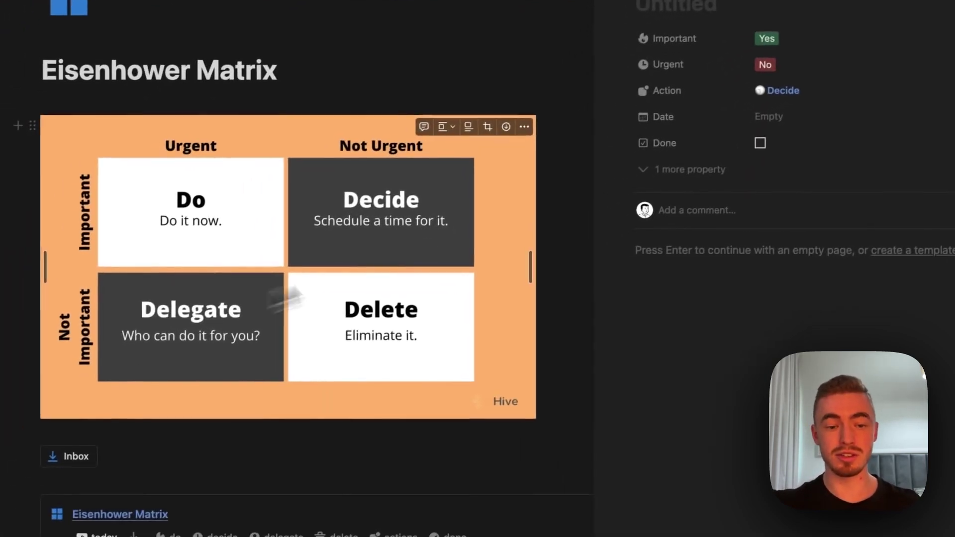
{"action": "left_click", "coordinate": [757, 56]}
{"action": "left_click", "coordinate": [772, 116]}
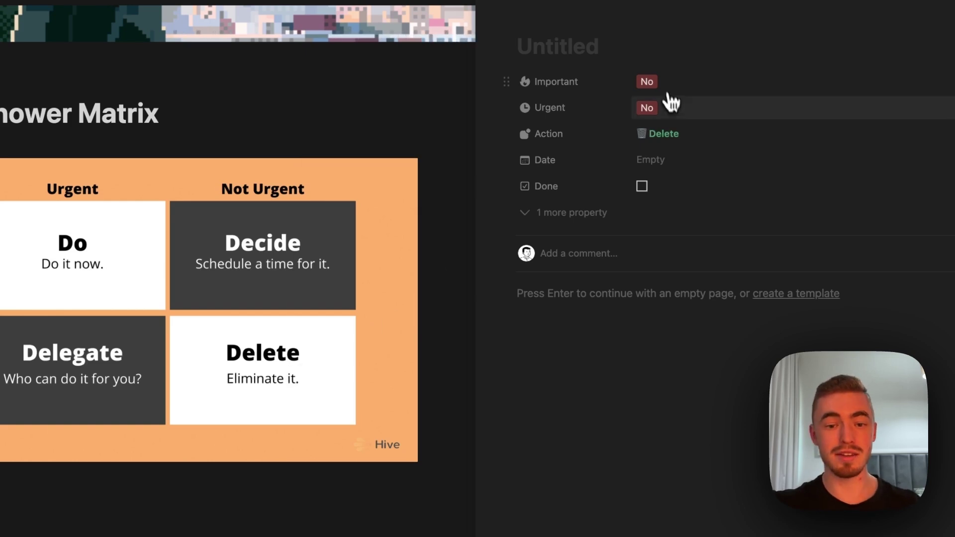
{"action": "left_click", "coordinate": [676, 114]}
{"action": "left_click", "coordinate": [671, 152]}
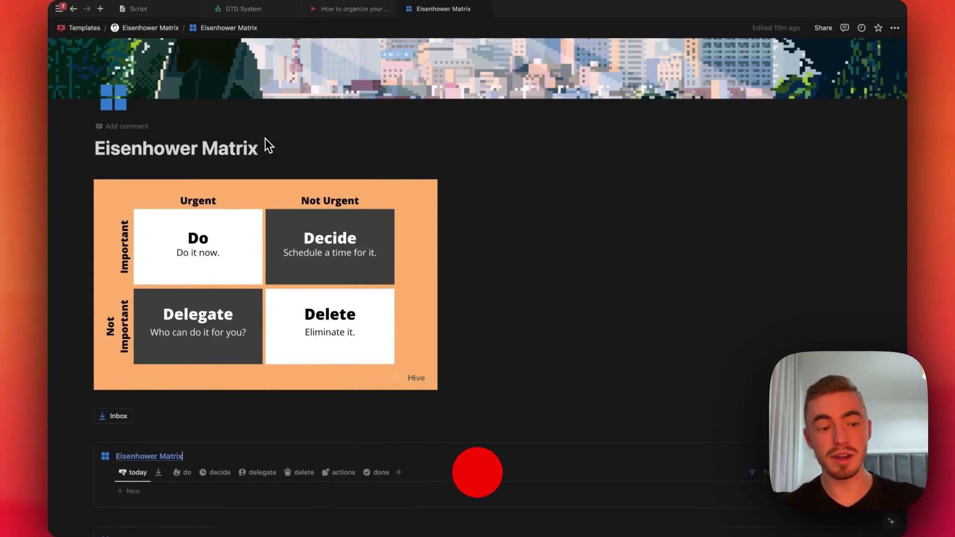
Add a task row in the inbox view of the Eisenhower Matrix database, dated June 26, 2024
{"action": "scroll", "coordinate": [264, 138], "scroll_direction": "down", "scroll_amount": 5}
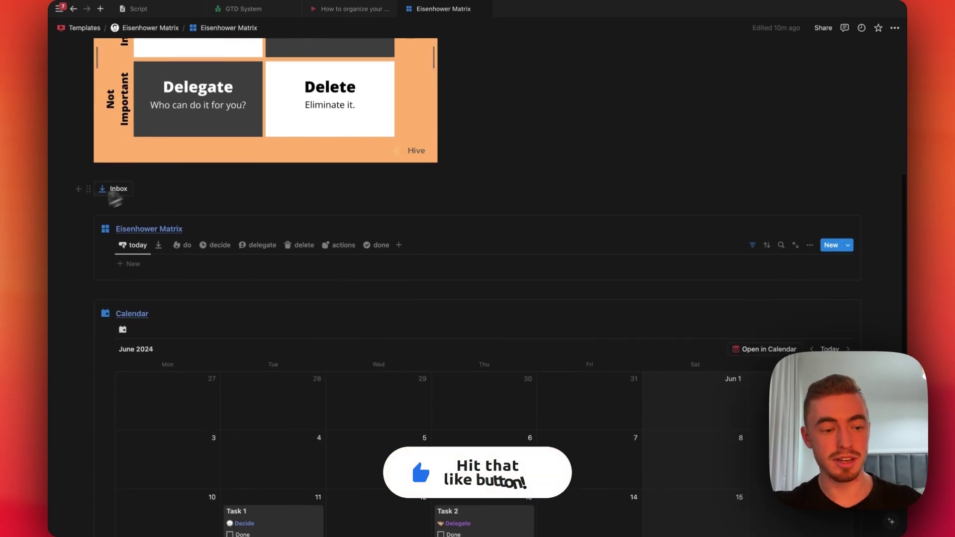
{"action": "left_click", "coordinate": [158, 245]}
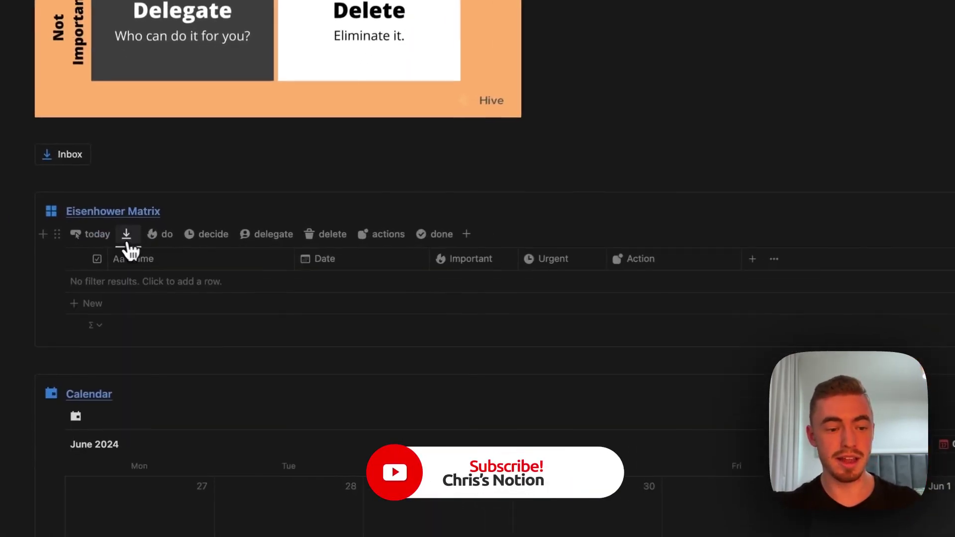
{"action": "left_click", "coordinate": [194, 286]}
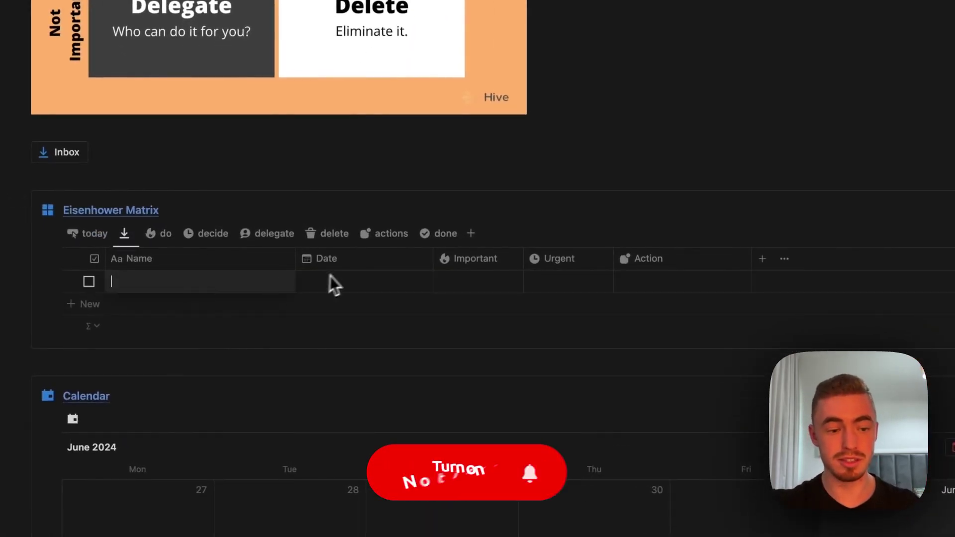
{"action": "left_click", "coordinate": [358, 288]}
{"action": "left_click", "coordinate": [368, 93]}
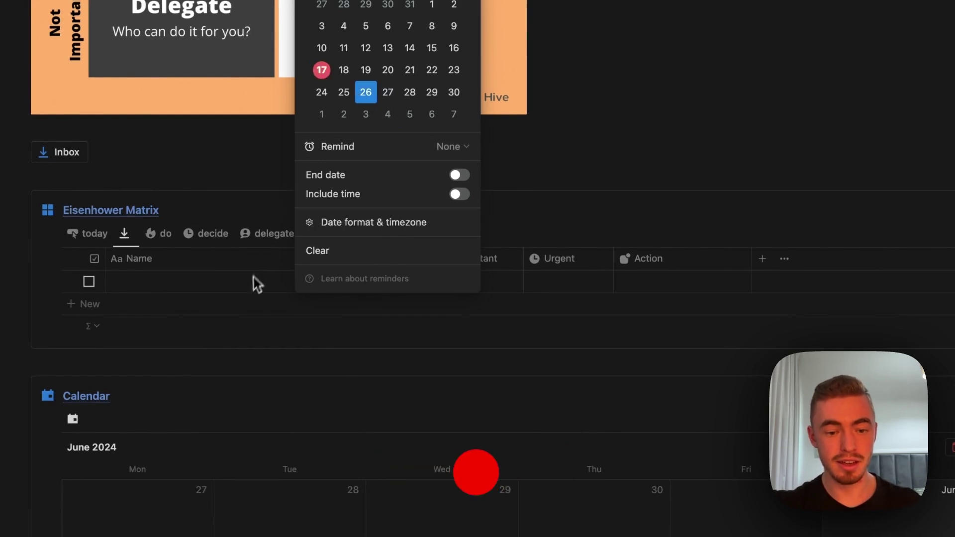
Set the June 26 task's Important property to Yes and its Urgent property to No
{"action": "left_click", "coordinate": [491, 286]}
{"action": "left_click", "coordinate": [470, 326]}
{"action": "left_click", "coordinate": [555, 284]}
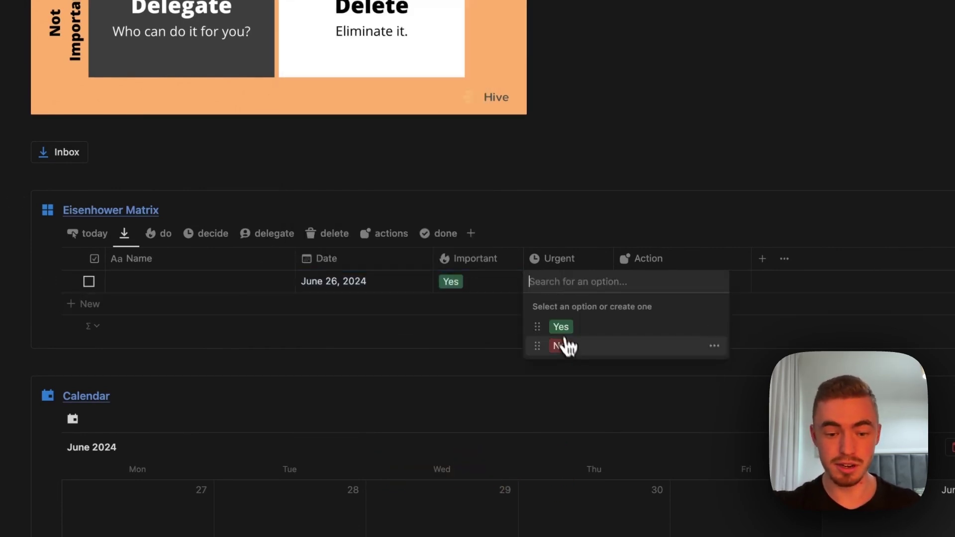
{"action": "left_click", "coordinate": [568, 346]}
Check the do view, and schedule the undated task in the decide view for June 18, 2024
{"action": "scroll", "coordinate": [250, 366], "scroll_direction": "down", "scroll_amount": 6}
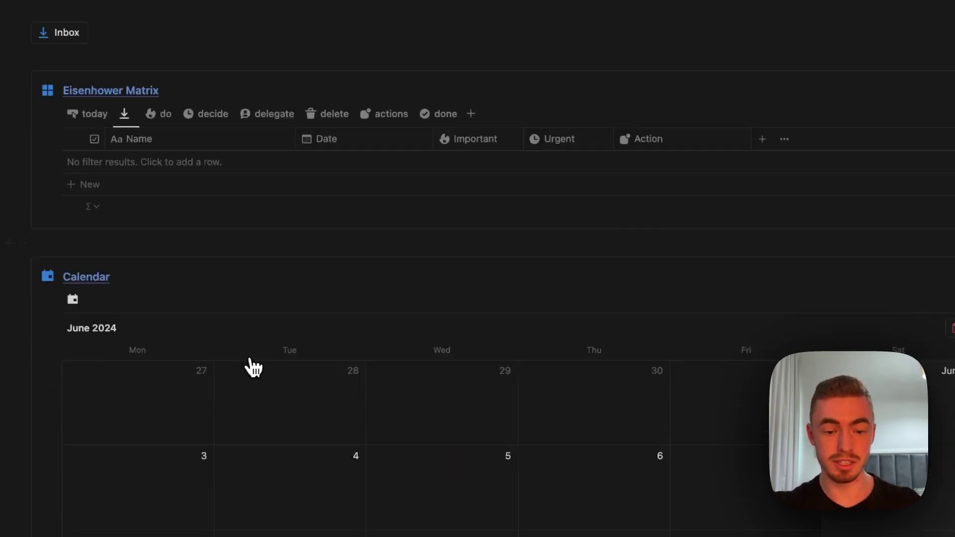
{"action": "scroll", "coordinate": [497, 342], "scroll_direction": "up", "scroll_amount": 4}
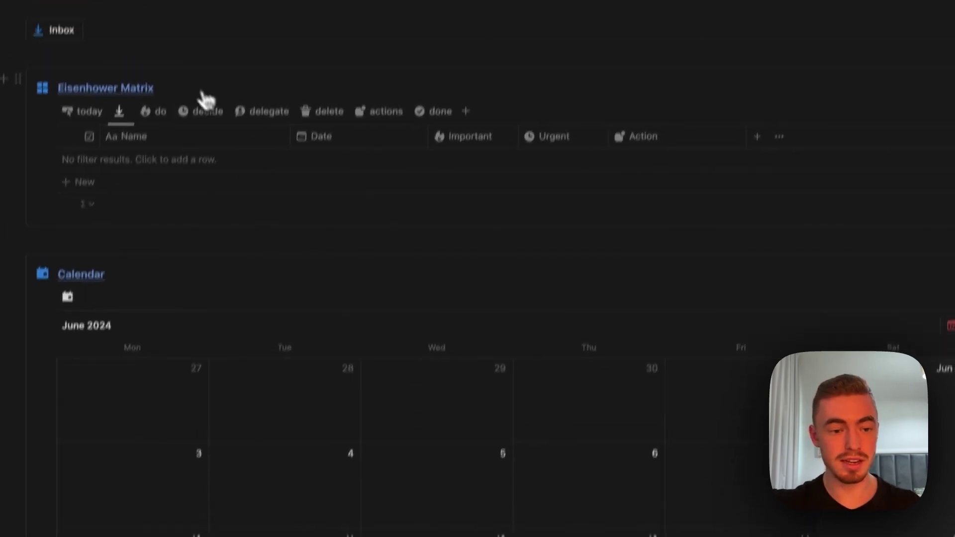
{"action": "left_click", "coordinate": [166, 157]}
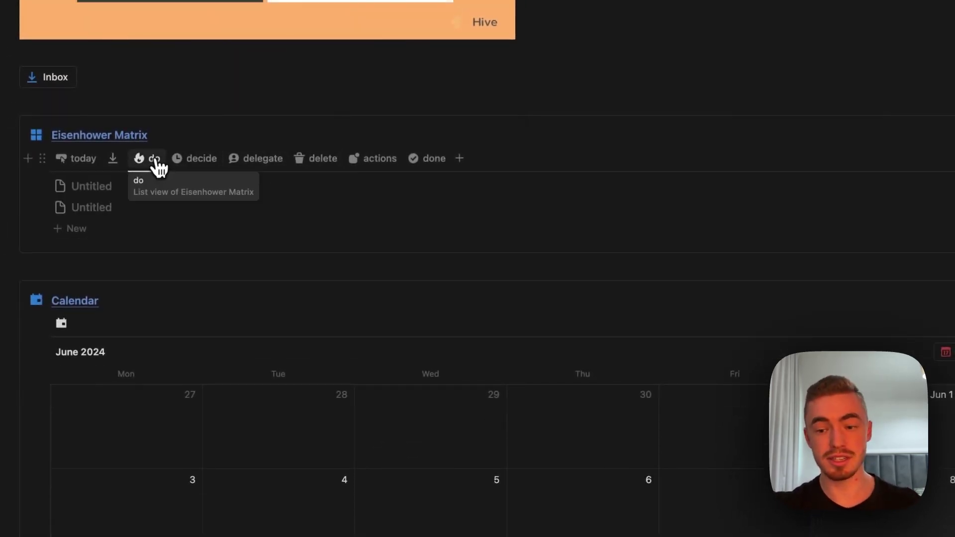
{"action": "left_click", "coordinate": [193, 160]}
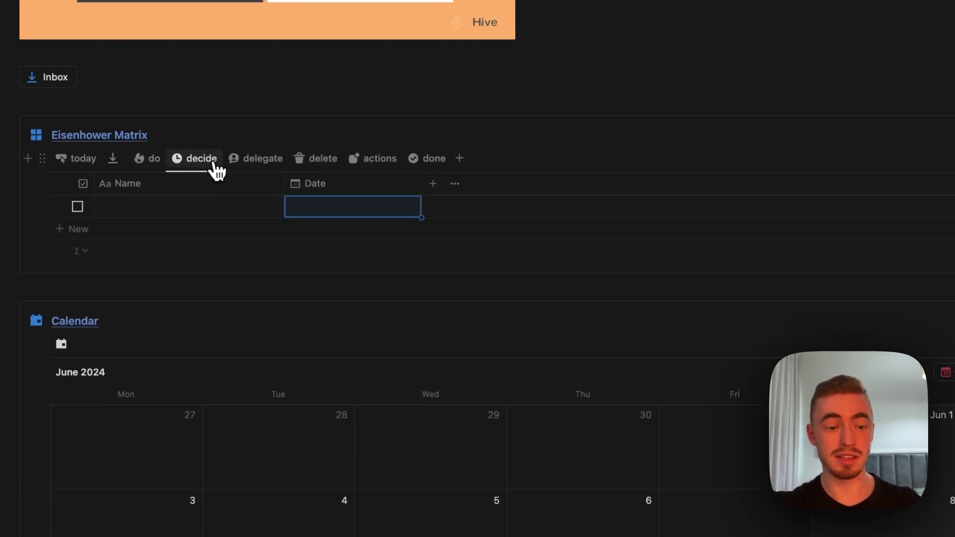
{"action": "left_click", "coordinate": [325, 209]}
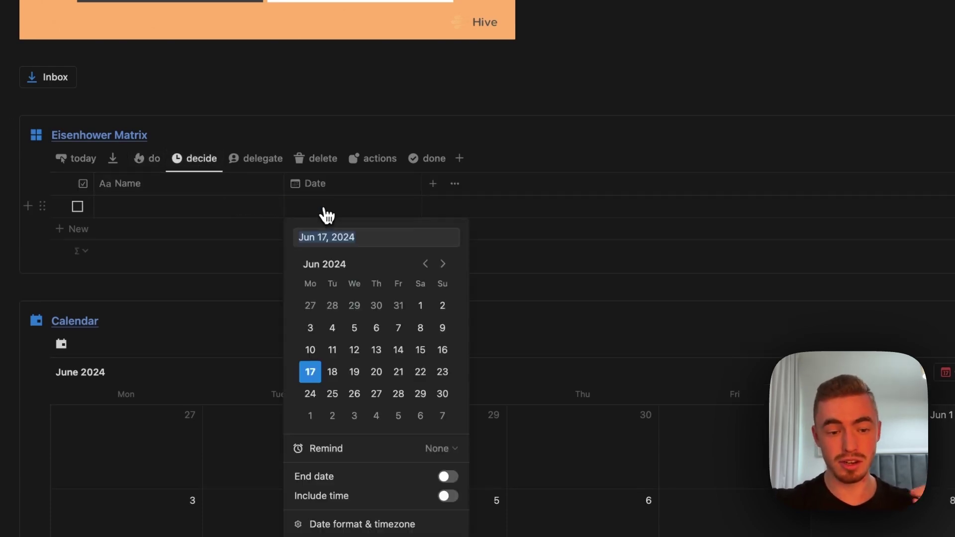
{"action": "left_click", "coordinate": [344, 380]}
Review the delegate and delete views, and move the untitled Decide task from June 18 to June 17 in the calendar
{"action": "left_click", "coordinate": [247, 162]}
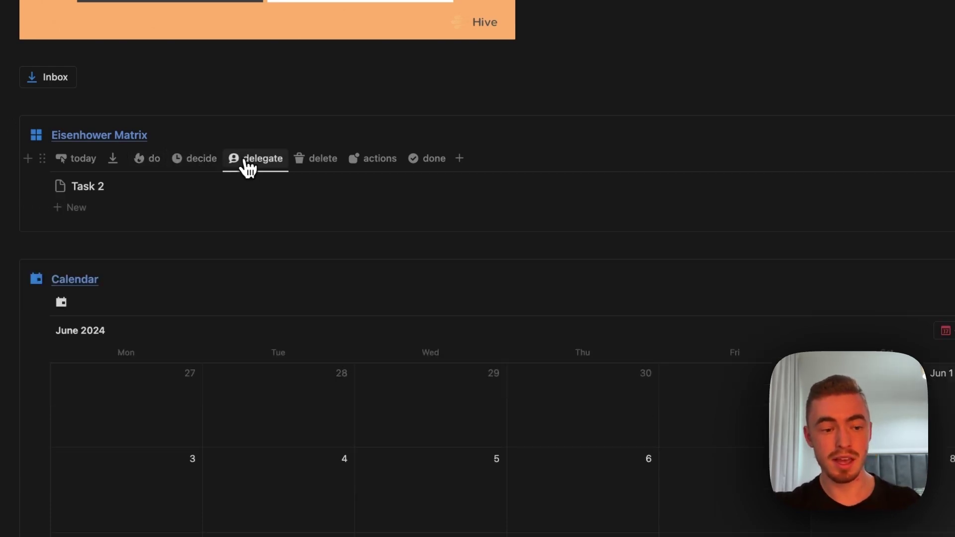
{"action": "left_click", "coordinate": [315, 164]}
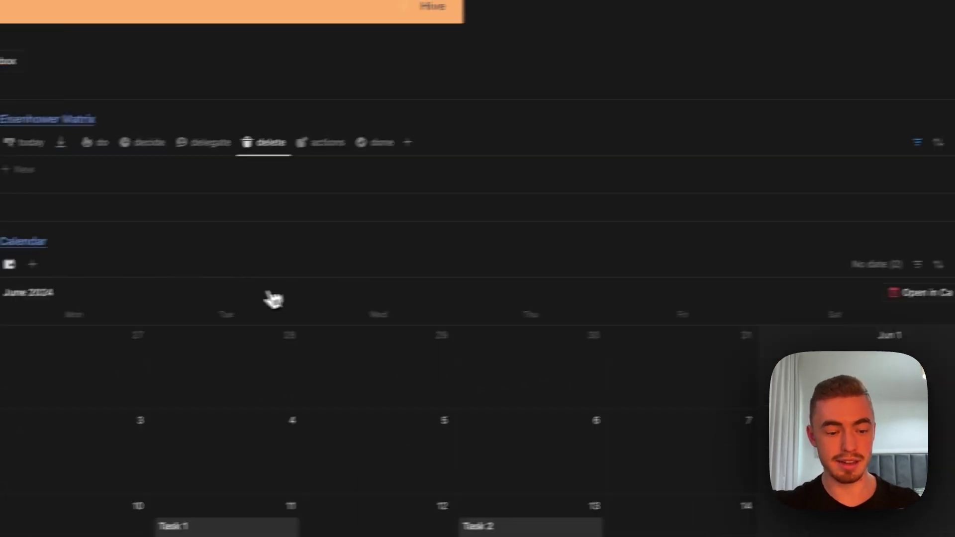
{"action": "left_click_drag", "start_coordinate": [295, 350], "coordinate": [160, 347]}
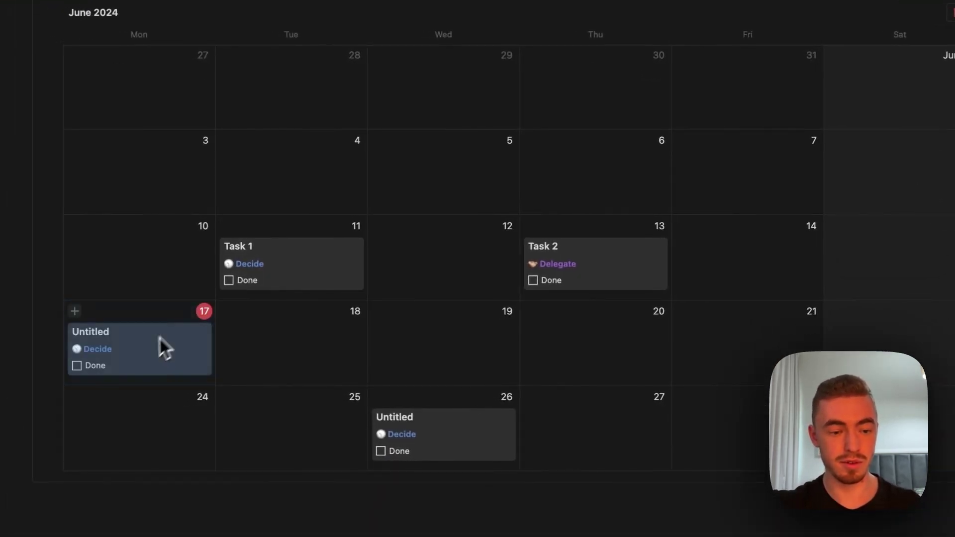
{"action": "left_click", "coordinate": [118, 145]}
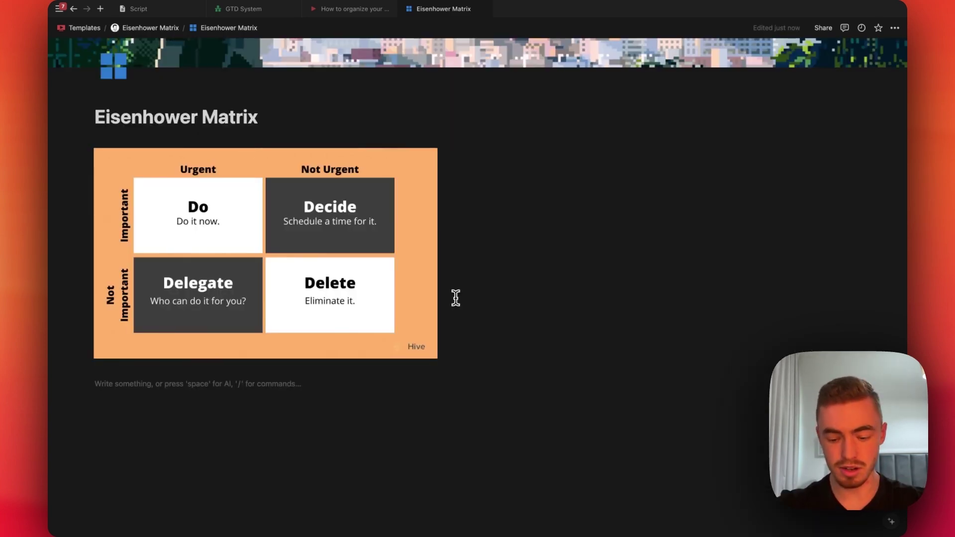
Insert a table view with a new blank database below the matrix image and name it Eisenhower Matrix
{"action": "type", "text": "/tabl"}
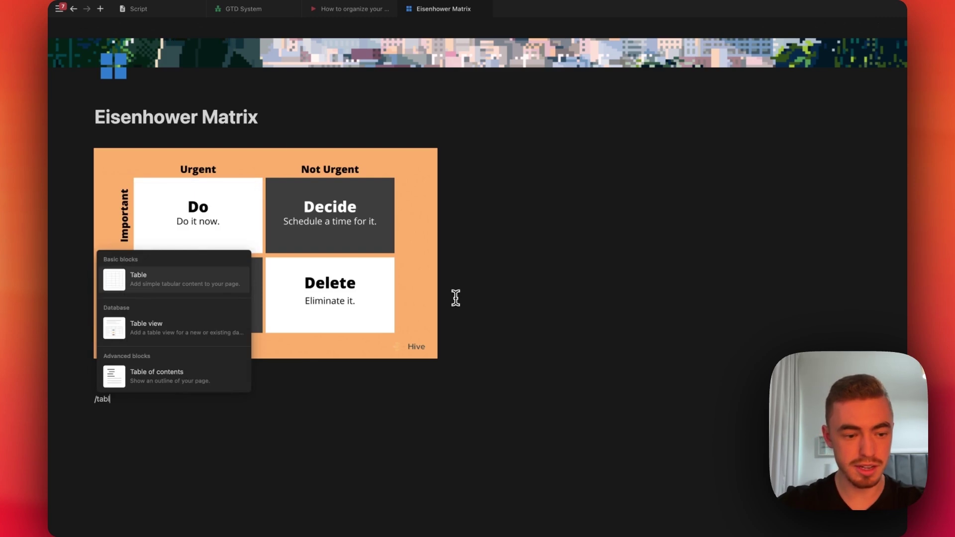
{"action": "key", "text": "Down"}
{"action": "key", "text": "Return"}
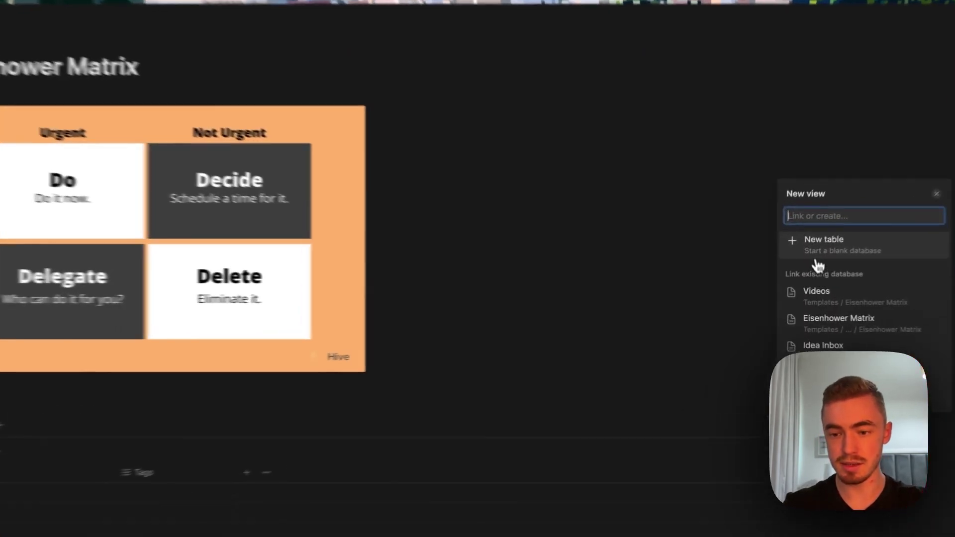
{"action": "left_click", "coordinate": [817, 261]}
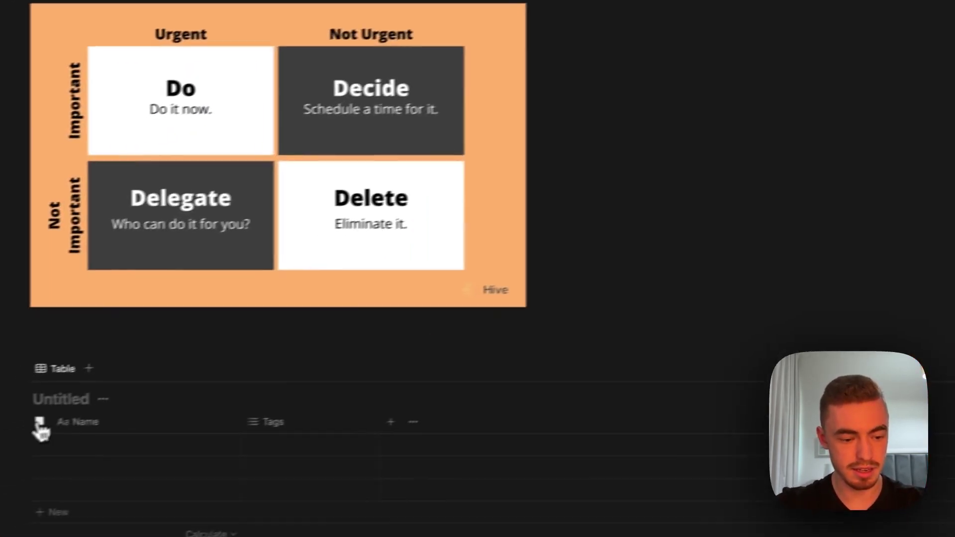
{"action": "type", "text": "Eisenhower"}
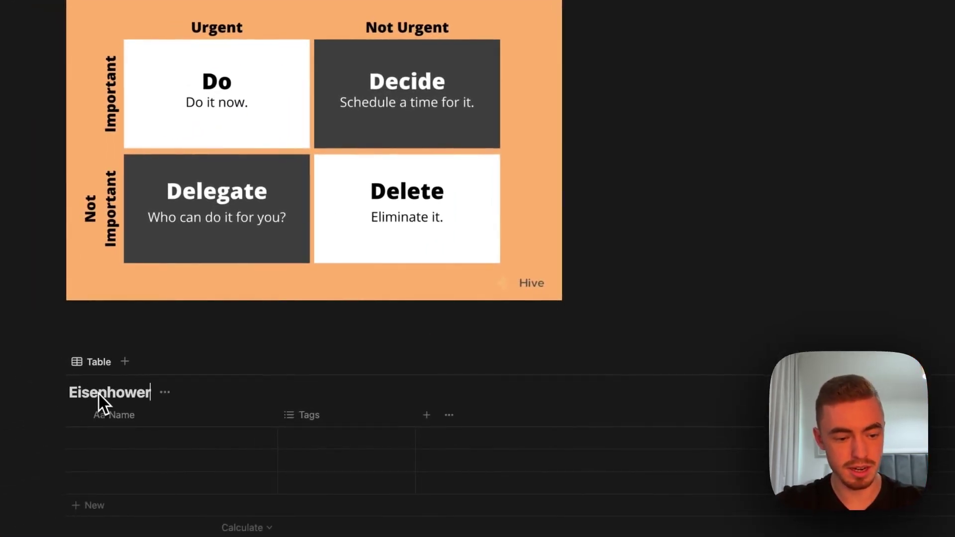
{"action": "type", "text": " Matrix"}
Delete the Tags property from the Eisenhower Matrix database
{"action": "left_click", "coordinate": [313, 416]}
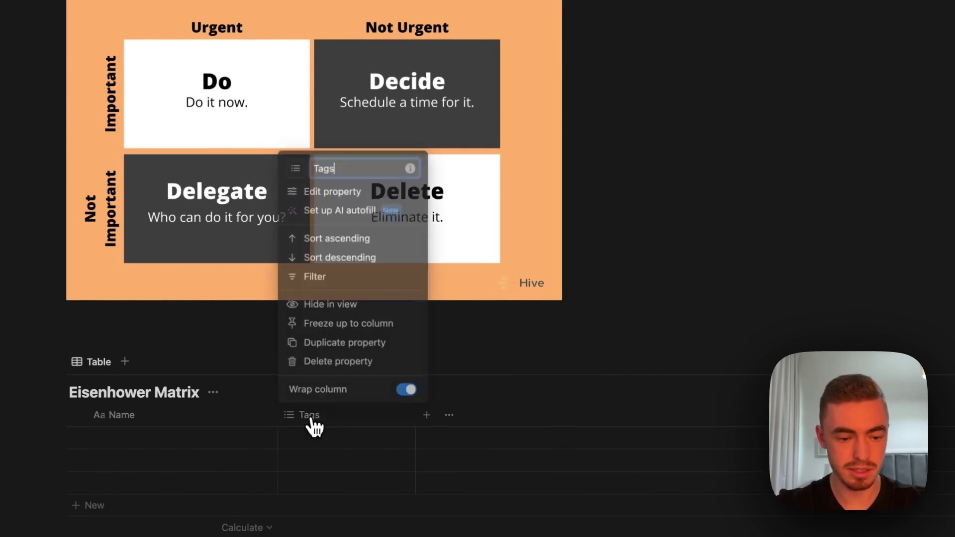
{"action": "left_click", "coordinate": [355, 362]}
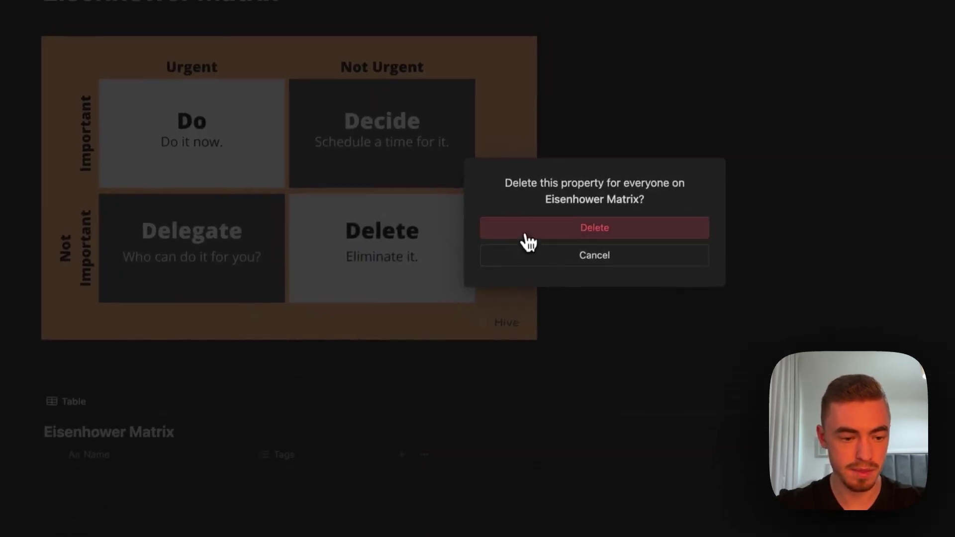
{"action": "left_click", "coordinate": [555, 196]}
Insert a callout above the database with the text "Eisenhower Matrix"
{"action": "left_click", "coordinate": [160, 376]}
{"action": "key", "text": "Return"}
{"action": "type", "text": "/cal"}
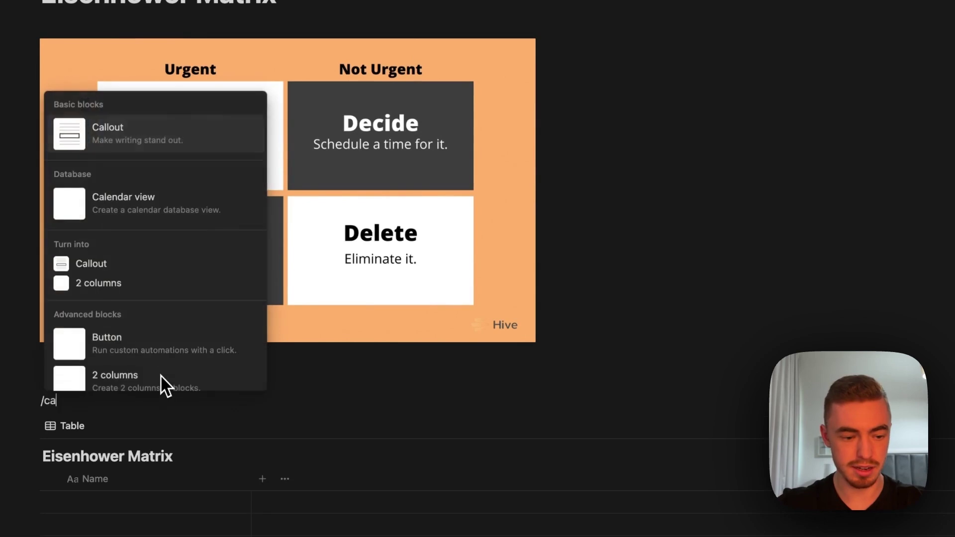
{"action": "key", "text": "Return"}
{"action": "type", "text": "Eisenhower "}
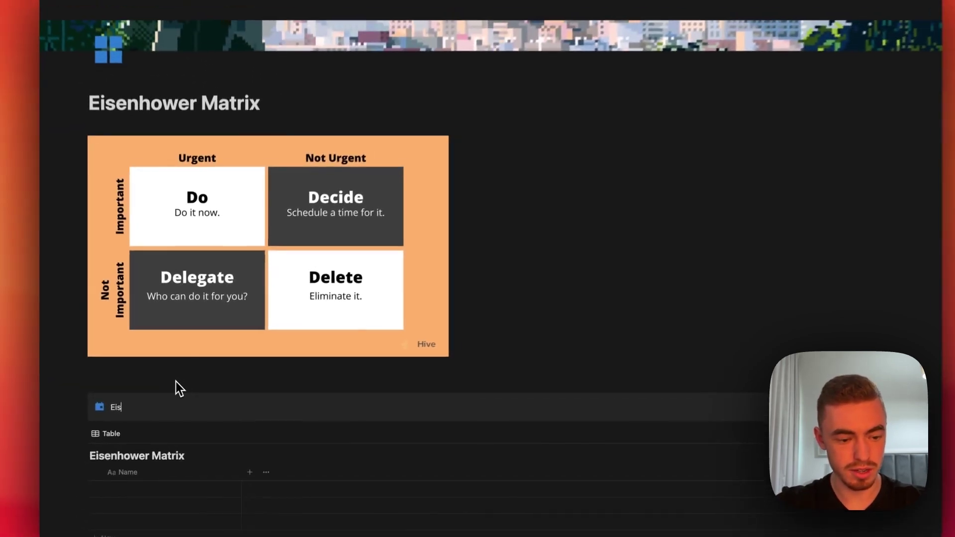
{"action": "type", "text": "Matrix"}
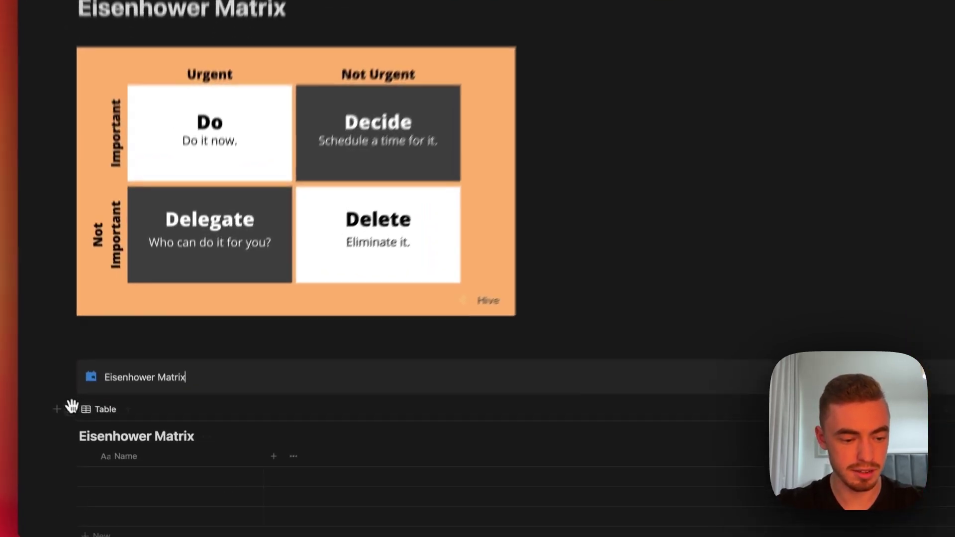
Move the Eisenhower Matrix table inside the callout and set the callout's colour to the default background
{"action": "left_click_drag", "start_coordinate": [72, 406], "coordinate": [128, 382]}
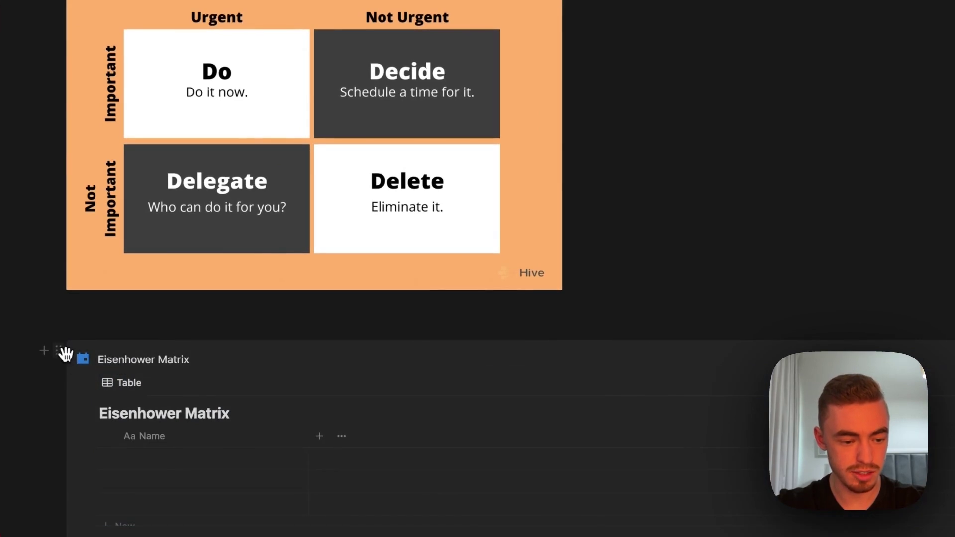
{"action": "left_click", "coordinate": [60, 352]}
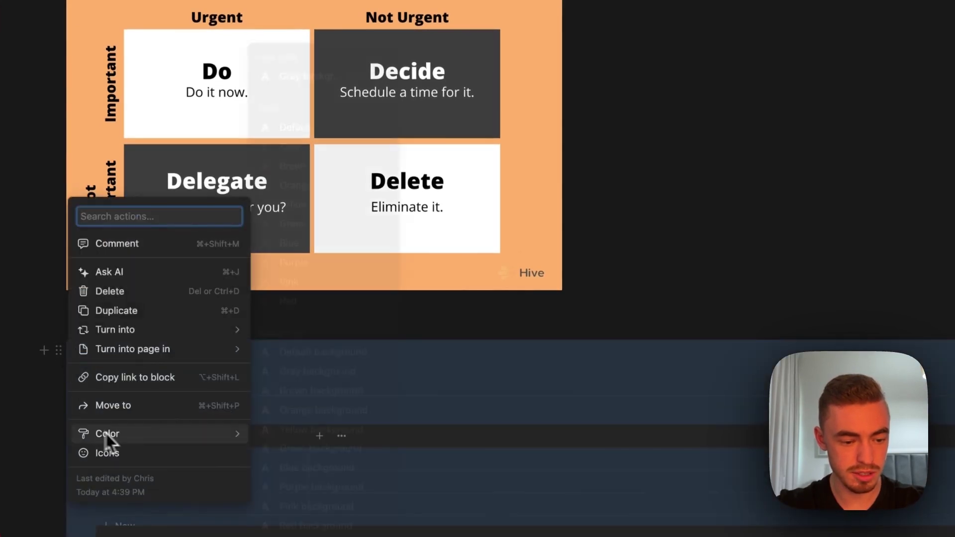
{"action": "mouse_move", "coordinate": [169, 437]}
{"action": "left_click", "coordinate": [322, 354]}
{"action": "scroll", "coordinate": [252, 384], "scroll_direction": "down", "scroll_amount": 3}
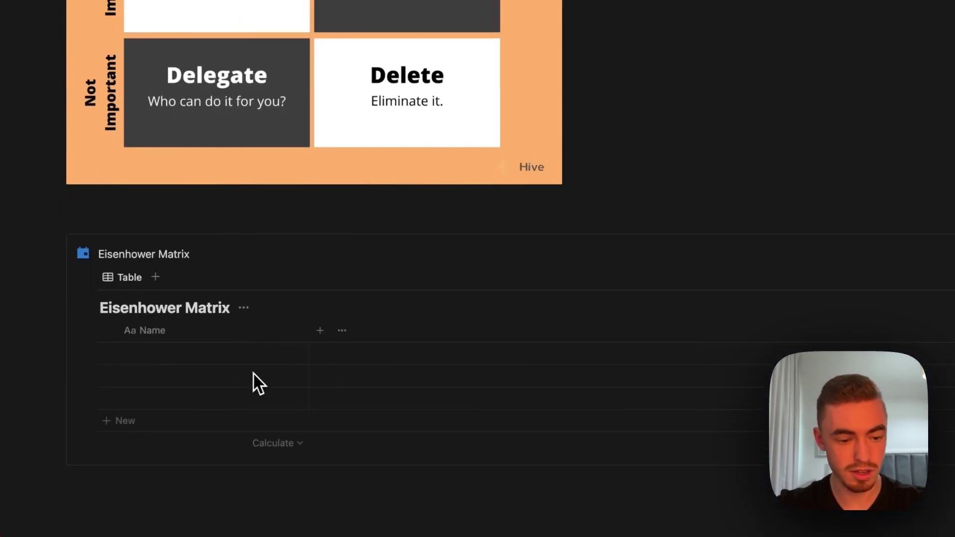
Hide the database title, and format the callout's "Eisenhower Matrix" text as bold, underlined and blue
{"action": "left_click", "coordinate": [244, 307]}
{"action": "left_click", "coordinate": [232, 381]}
{"action": "left_click", "coordinate": [210, 248]}
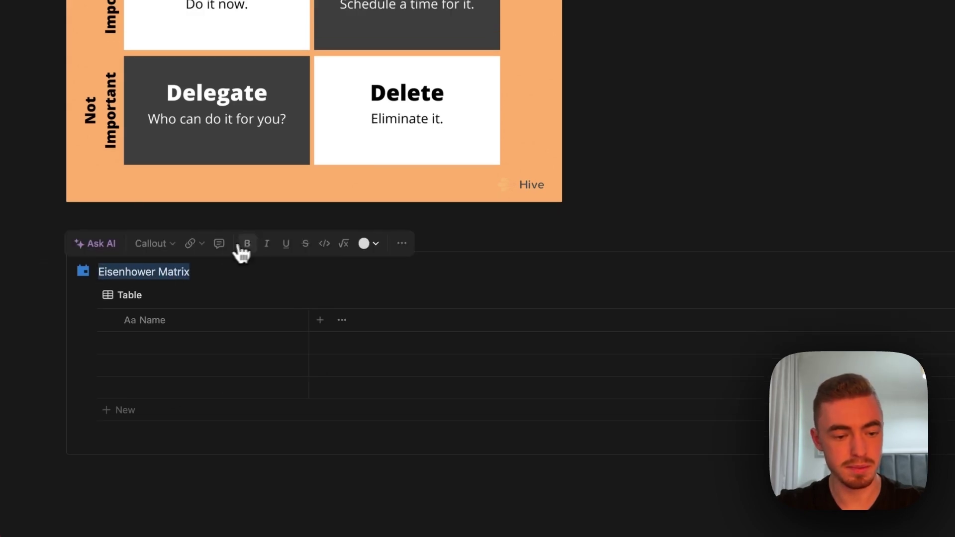
{"action": "left_click", "coordinate": [369, 248]}
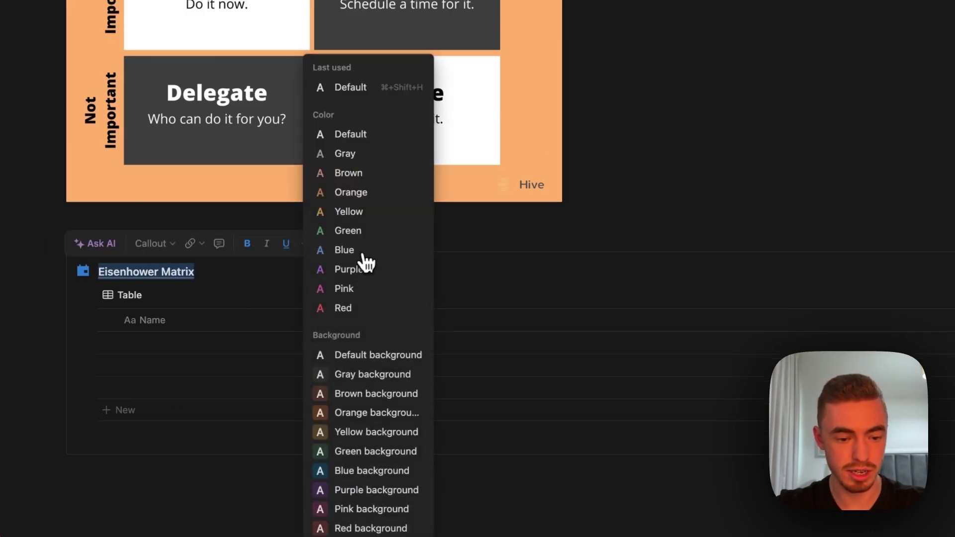
{"action": "left_click", "coordinate": [358, 250]}
Change the callout's icon to the blue four-square grid icon
{"action": "left_click", "coordinate": [84, 272]}
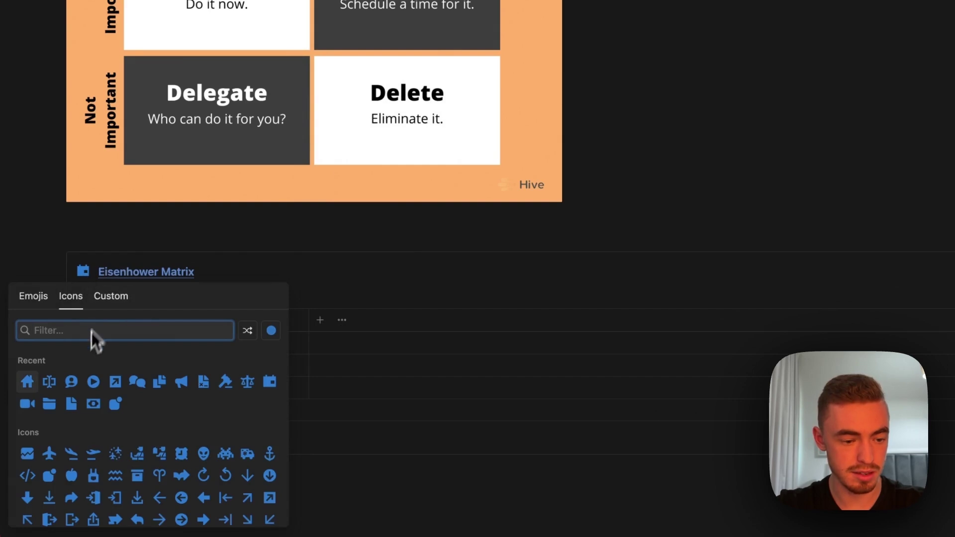
{"action": "type", "text": "grid"}
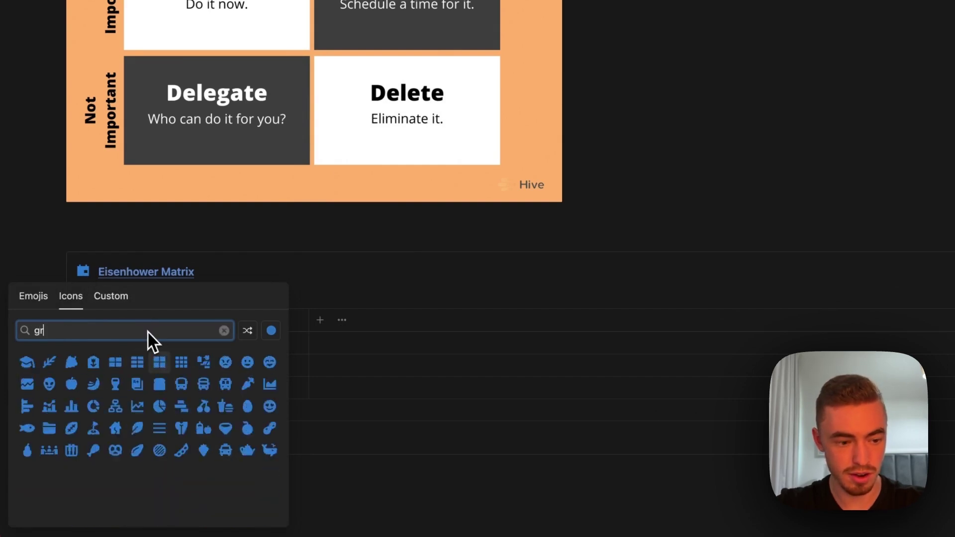
{"action": "left_click", "coordinate": [72, 365]}
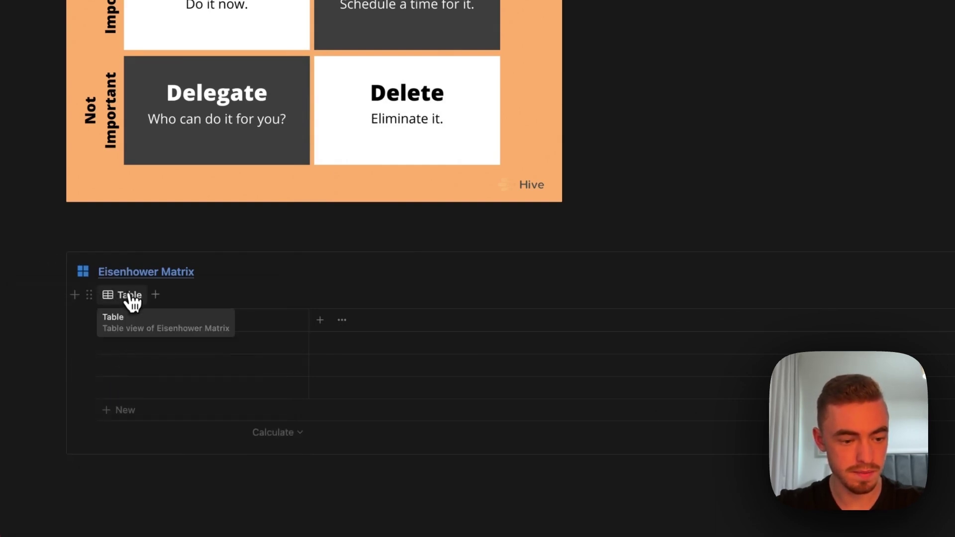
Set the icon of the Eisenhower Matrix table view to the three-line list icon
{"action": "left_click", "coordinate": [130, 295]}
{"action": "left_click", "coordinate": [144, 323]}
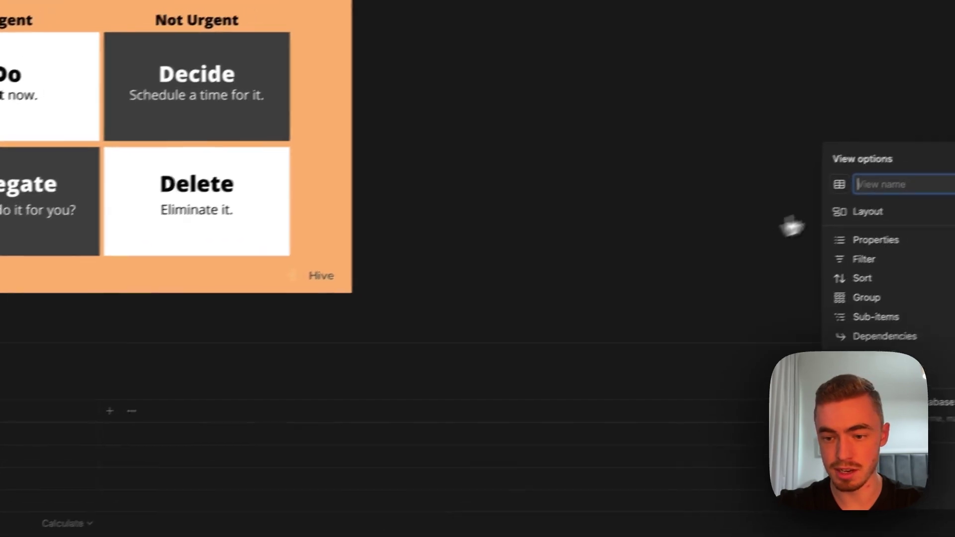
{"action": "left_click", "coordinate": [845, 182]}
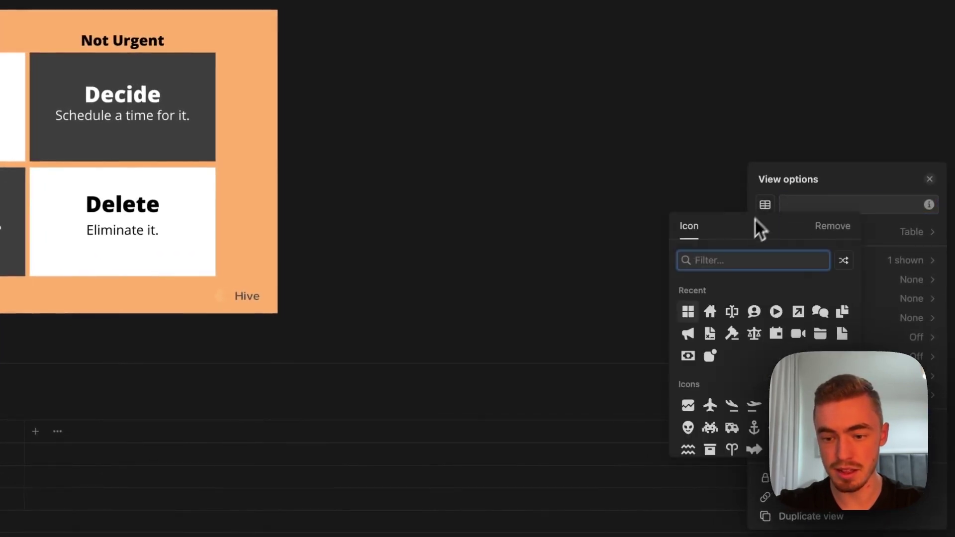
{"action": "type", "text": "list"}
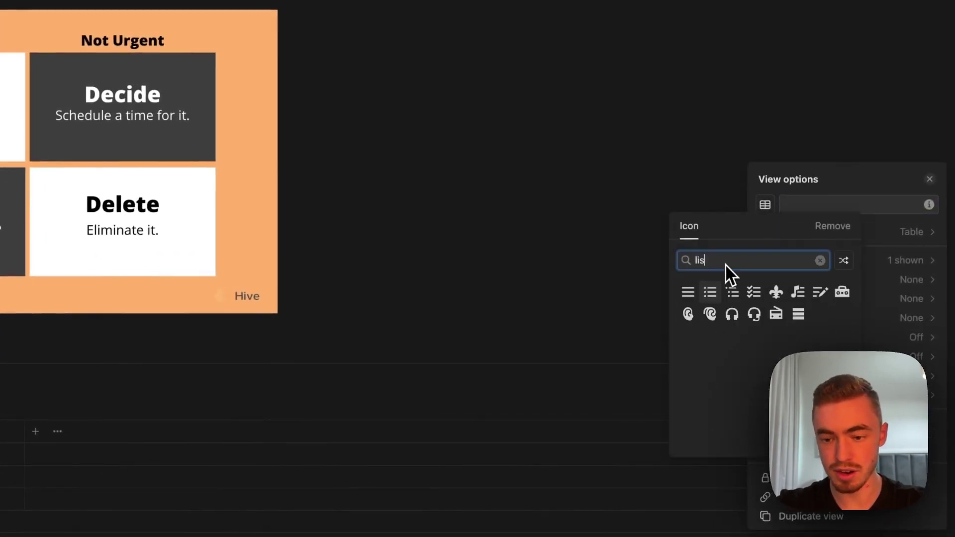
{"action": "left_click", "coordinate": [687, 291]}
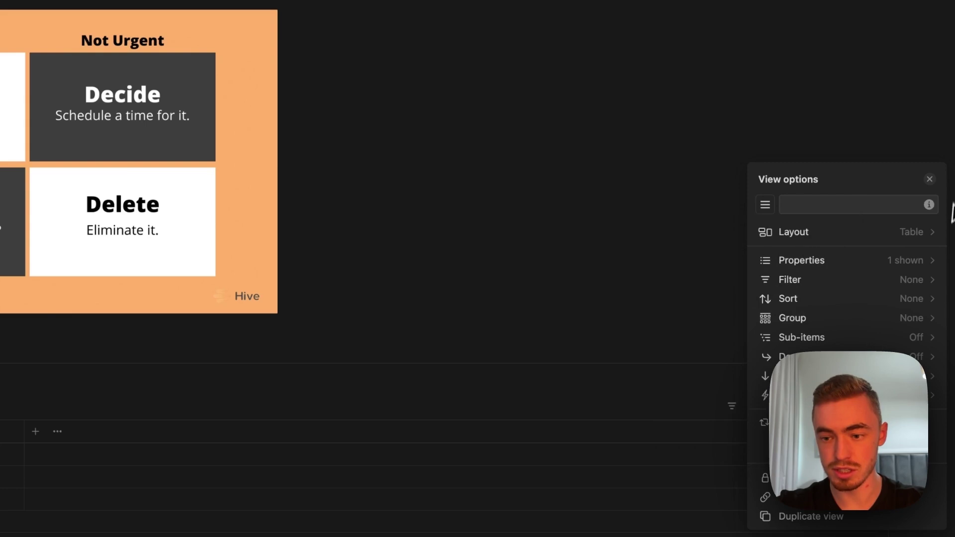
{"action": "left_click", "coordinate": [929, 179]}
Add a Date property to the Eisenhower Matrix database
{"action": "scroll", "coordinate": [537, 365], "scroll_direction": "down", "scroll_amount": 5}
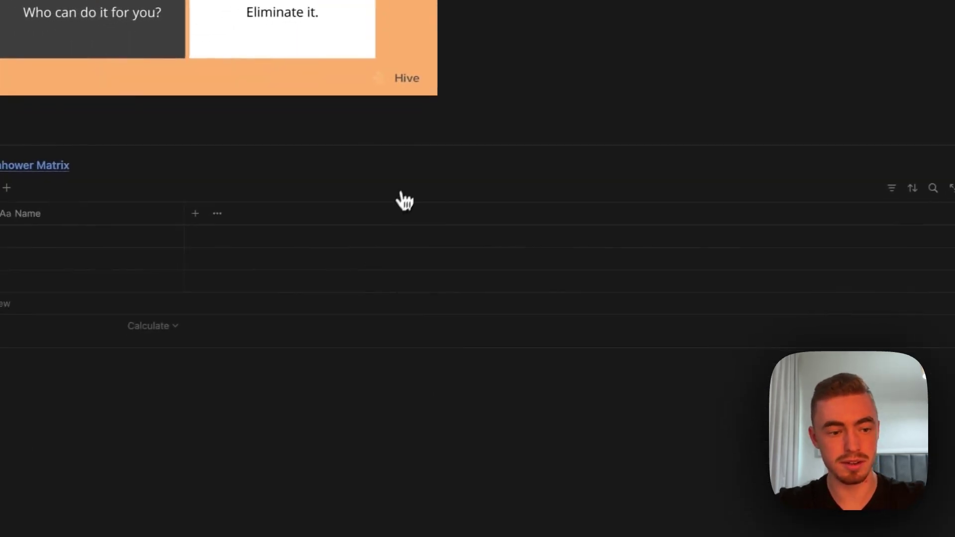
{"action": "left_click", "coordinate": [197, 214]}
{"action": "type", "text": "da"}
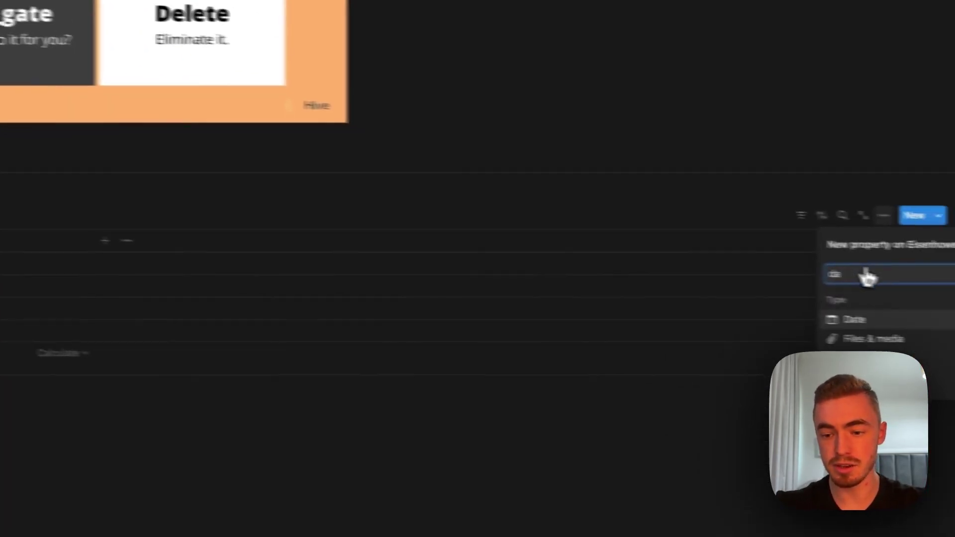
{"action": "left_click", "coordinate": [854, 319]}
{"action": "left_click", "coordinate": [931, 240]}
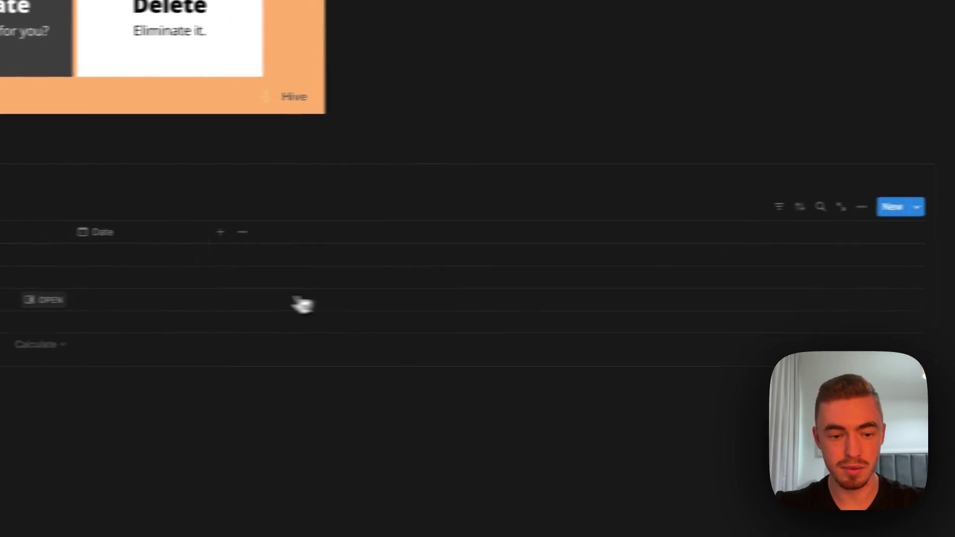
Add a checkbox property named Done and place it as a narrow column before Name
{"action": "left_click", "coordinate": [222, 234]}
{"action": "type", "text": "che"}
{"action": "left_click", "coordinate": [881, 310]}
{"action": "type", "text": "Done"}
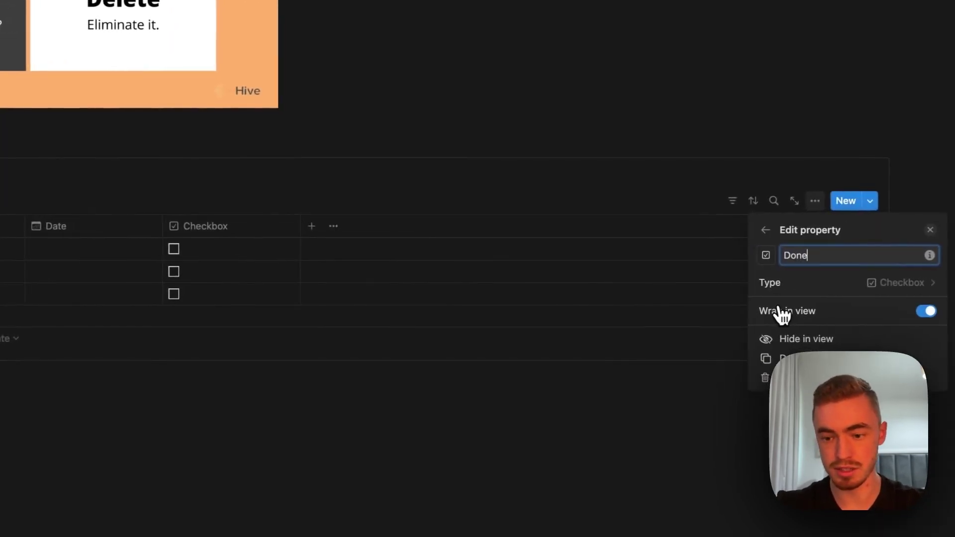
{"action": "left_click", "coordinate": [929, 230]}
{"action": "left_click_drag", "start_coordinate": [299, 226], "coordinate": [114, 231]}
{"action": "left_click_drag", "start_coordinate": [366, 270], "coordinate": [30, 271]}
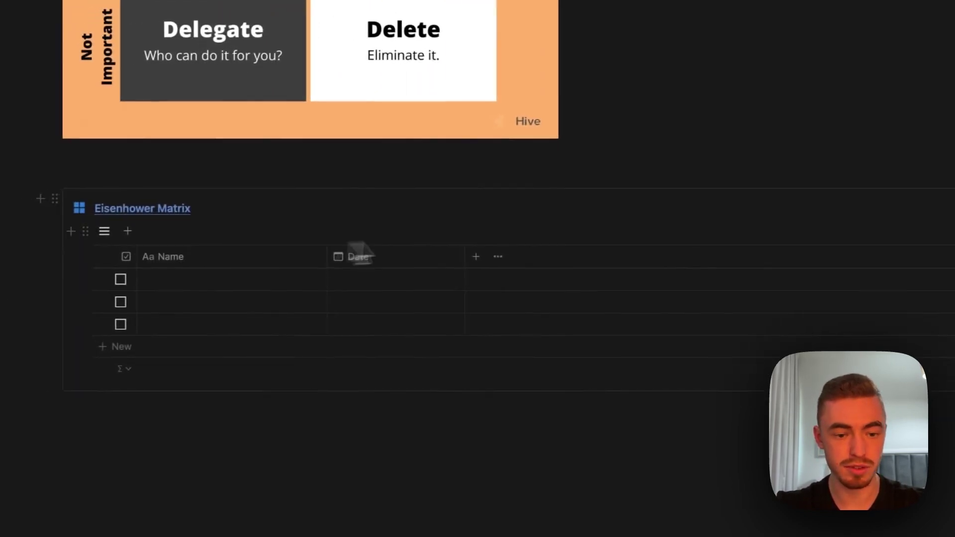
Add a select property named Important and give it the flame icon
{"action": "left_click", "coordinate": [480, 258]}
{"action": "type", "text": "Important"}
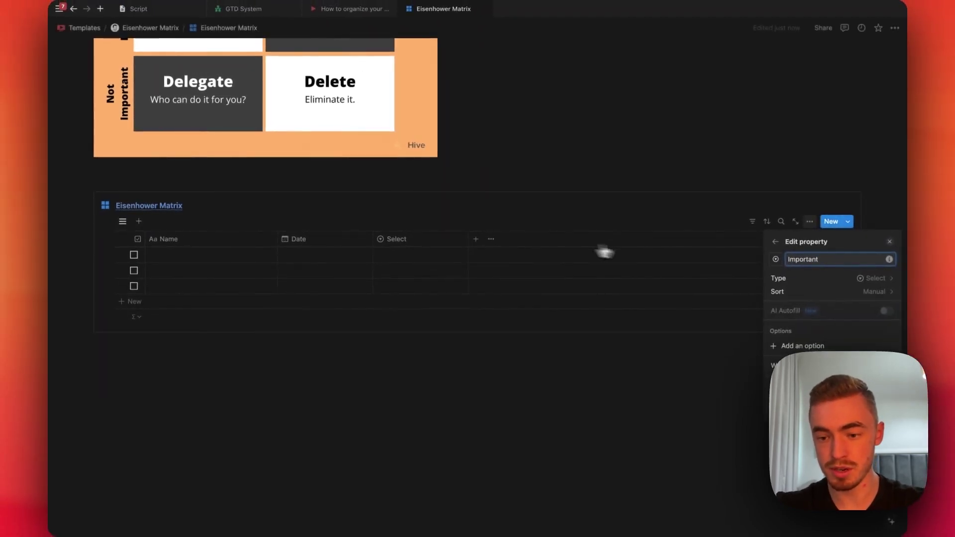
{"action": "left_click", "coordinate": [776, 259]}
{"action": "type", "text": "flam"}
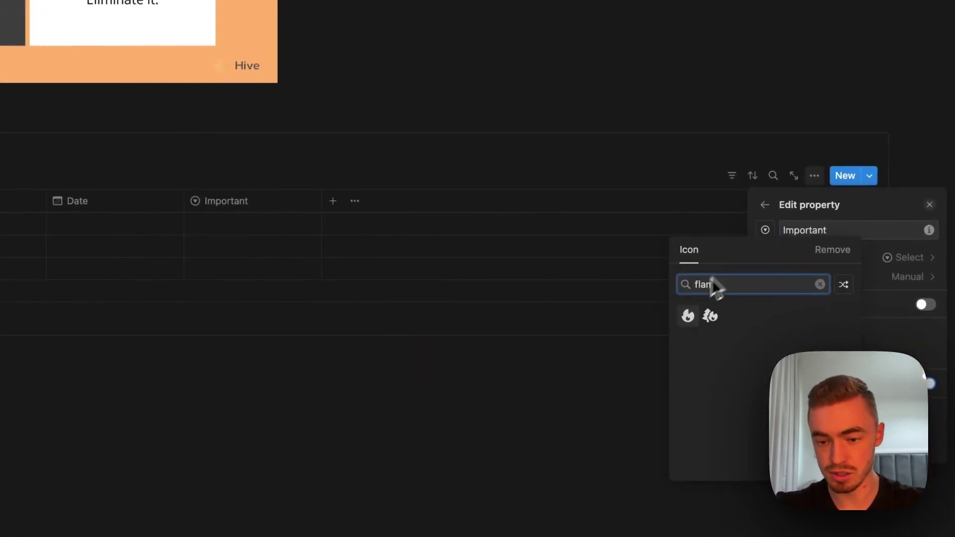
{"action": "left_click", "coordinate": [689, 317]}
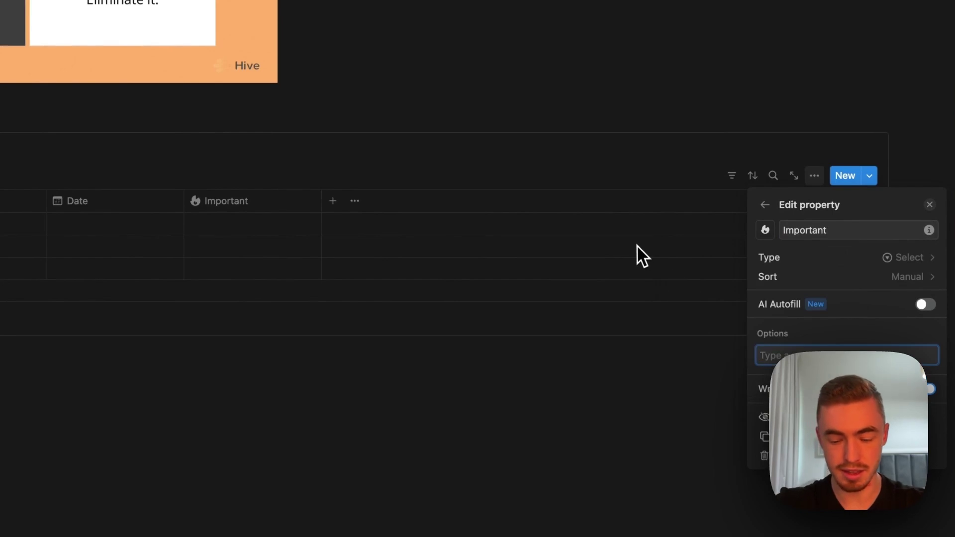
Add the options Yes (green) and No (red) to the Important property
{"action": "key", "text": "Return"}
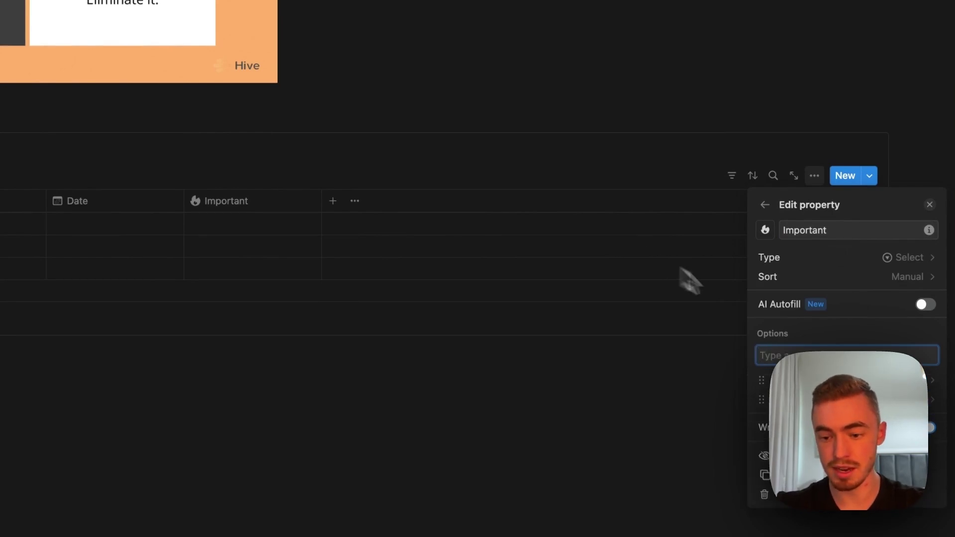
{"action": "left_click", "coordinate": [846, 380]}
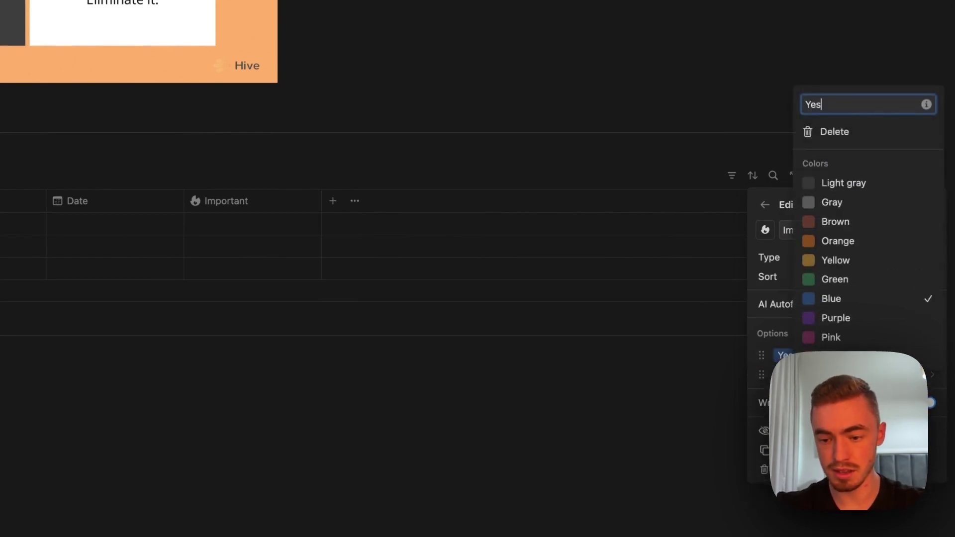
{"action": "left_click", "coordinate": [825, 278]}
{"action": "left_click", "coordinate": [780, 347]}
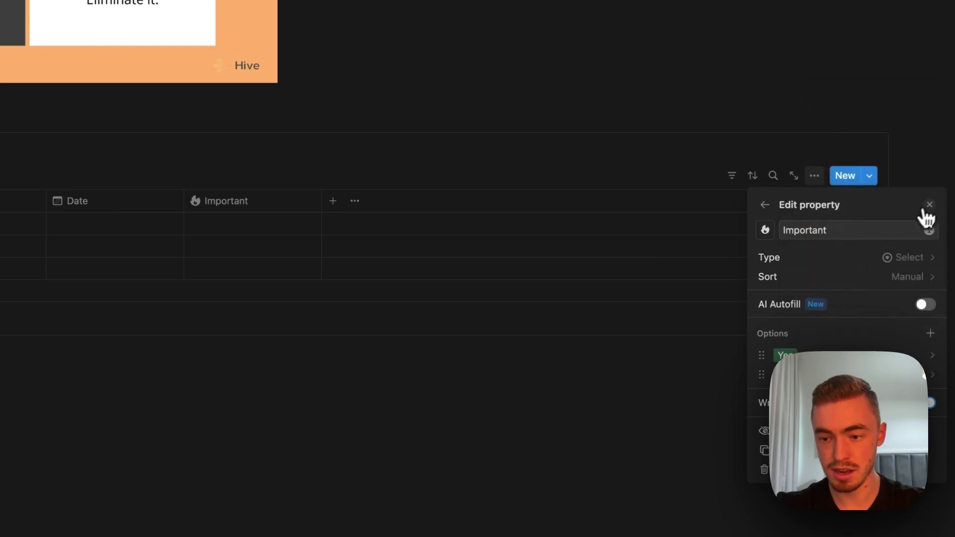
{"action": "left_click", "coordinate": [928, 206]}
Duplicate the Important property, rename the copy Urgent and give it the clock icon
{"action": "left_click", "coordinate": [253, 207]}
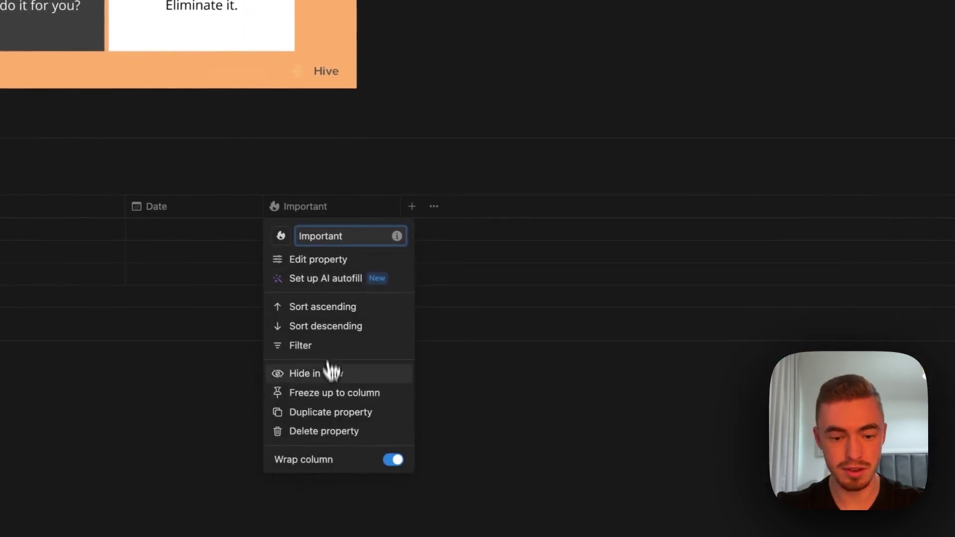
{"action": "left_click", "coordinate": [327, 414]}
{"action": "left_click", "coordinate": [505, 208]}
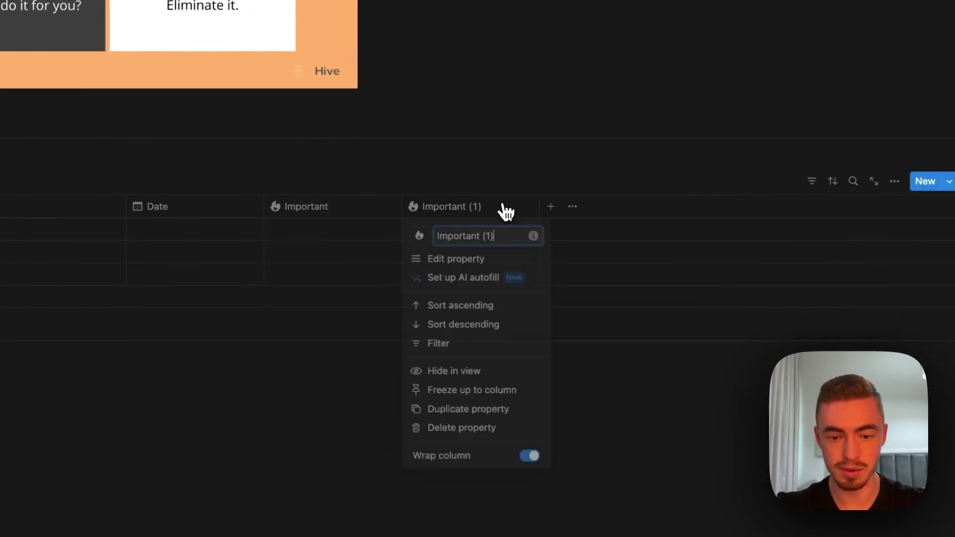
{"action": "left_click", "coordinate": [425, 243]}
{"action": "type", "text": "clo"}
{"action": "left_click", "coordinate": [342, 324]}
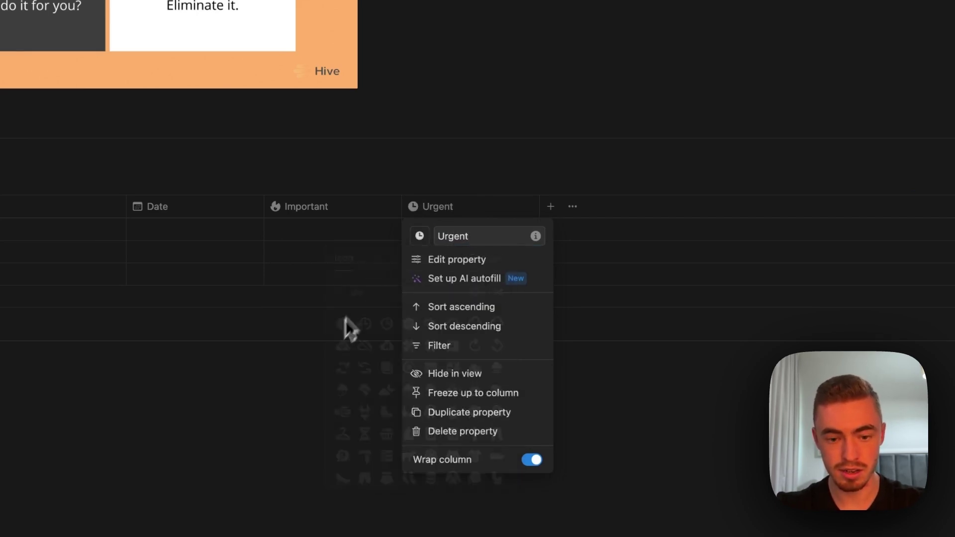
{"action": "left_click", "coordinate": [384, 266]}
{"action": "left_click", "coordinate": [447, 237]}
{"action": "key", "text": "Escape"}
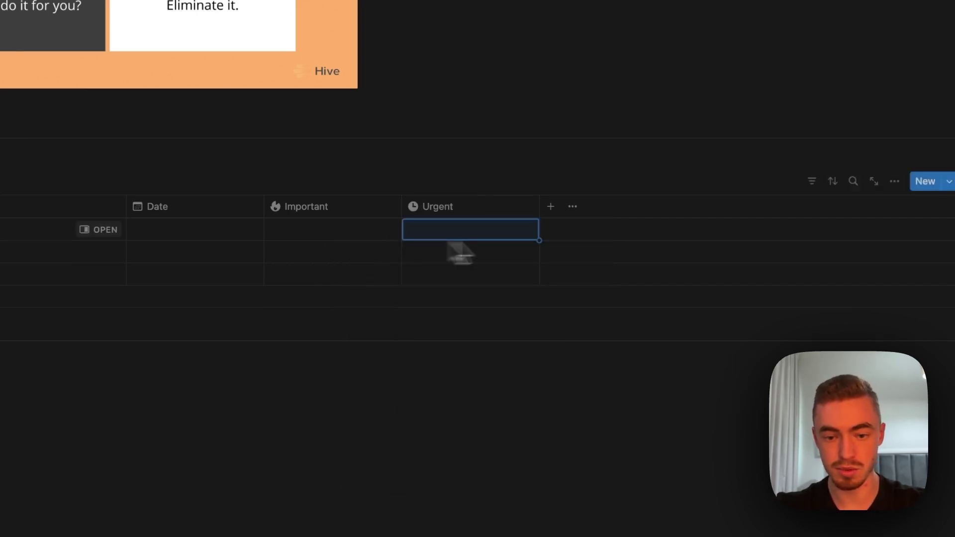
Narrow the Urgent and Important columns to fit closer to their headings
{"action": "left_click", "coordinate": [537, 217]}
{"action": "left_click", "coordinate": [539, 210]}
{"action": "left_click_drag", "start_coordinate": [539, 209], "coordinate": [507, 214]}
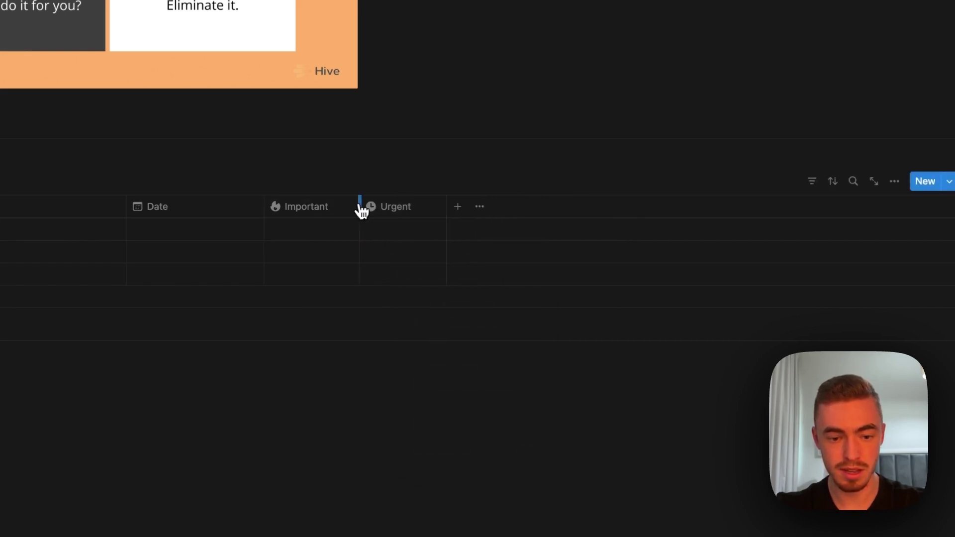
Add a fourth row, and set Important and Urgent to Yes/Yes in the first row and Yes/No in the second
{"action": "left_click", "coordinate": [361, 301]}
{"action": "left_click", "coordinate": [351, 234]}
{"action": "left_click", "coordinate": [353, 274]}
{"action": "left_click", "coordinate": [404, 230]}
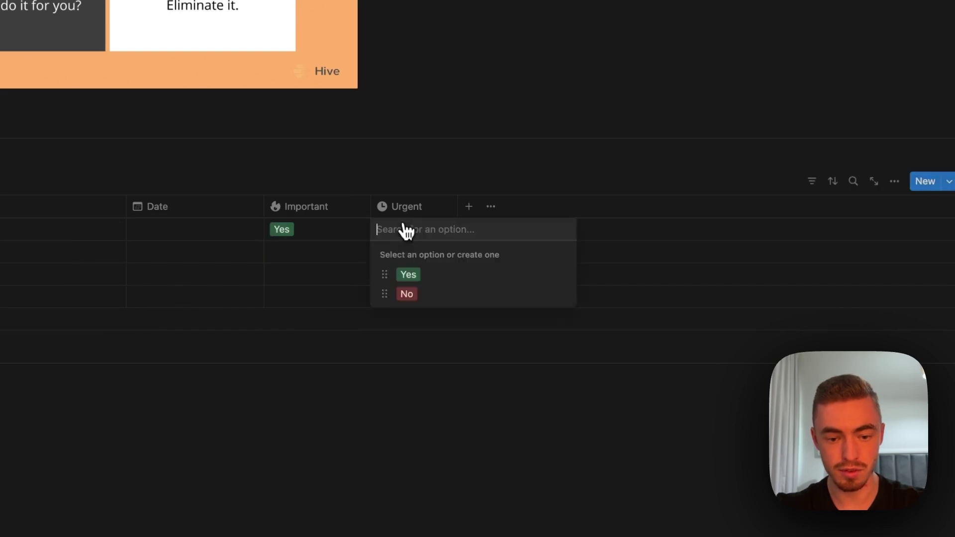
{"action": "left_click", "coordinate": [401, 278]}
{"action": "left_click", "coordinate": [343, 252]}
{"action": "left_click", "coordinate": [300, 297]}
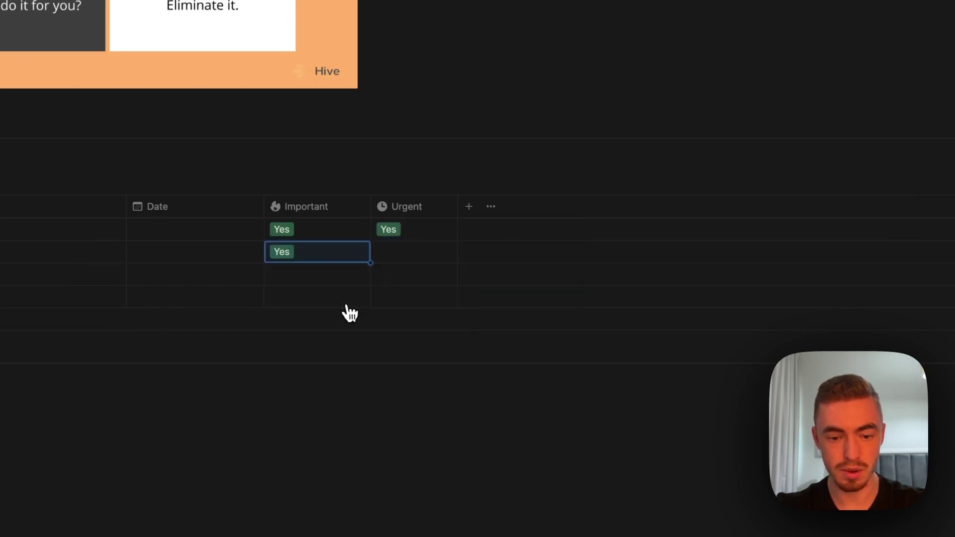
{"action": "left_click", "coordinate": [413, 255]}
{"action": "left_click", "coordinate": [413, 323]}
Set Important and Urgent to No/Yes in the third row and No/No in the fourth row
{"action": "left_click", "coordinate": [331, 274]}
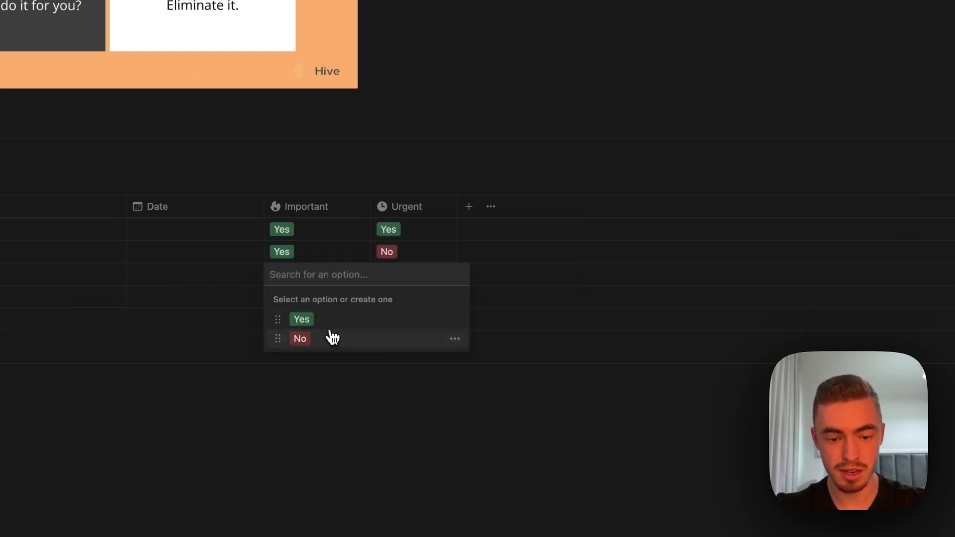
{"action": "left_click", "coordinate": [332, 338]}
{"action": "left_click", "coordinate": [395, 276]}
{"action": "left_click", "coordinate": [400, 319]}
{"action": "left_click", "coordinate": [349, 297]}
{"action": "left_click", "coordinate": [351, 361]}
{"action": "left_click", "coordinate": [399, 298]}
{"action": "left_click", "coordinate": [403, 361]}
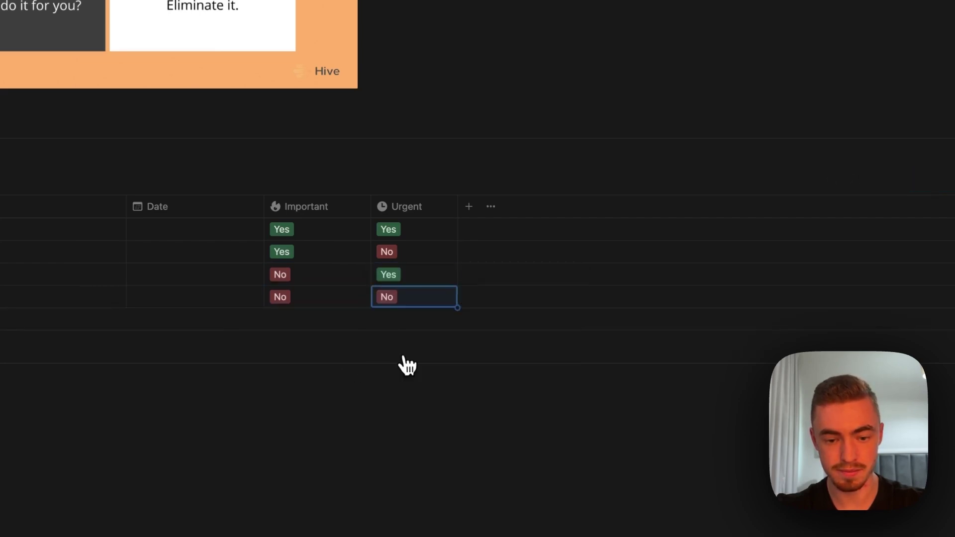
Add a formula property named "score" to the database
{"action": "left_click", "coordinate": [468, 207]}
{"action": "type", "text": "for"}
{"action": "key", "text": "Return"}
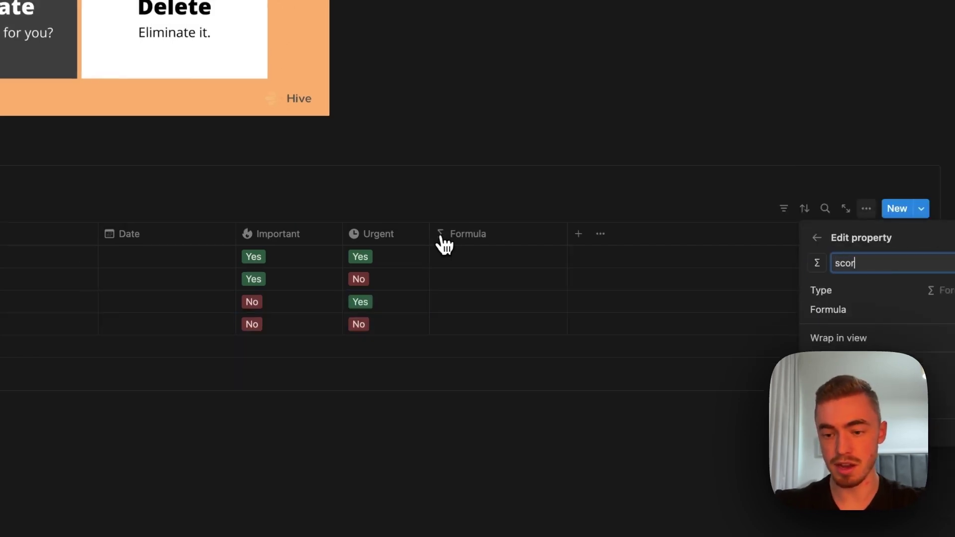
Start the score formula as an ifs() function that returns 1 when Important == "Yes"
{"action": "left_click", "coordinate": [824, 318]}
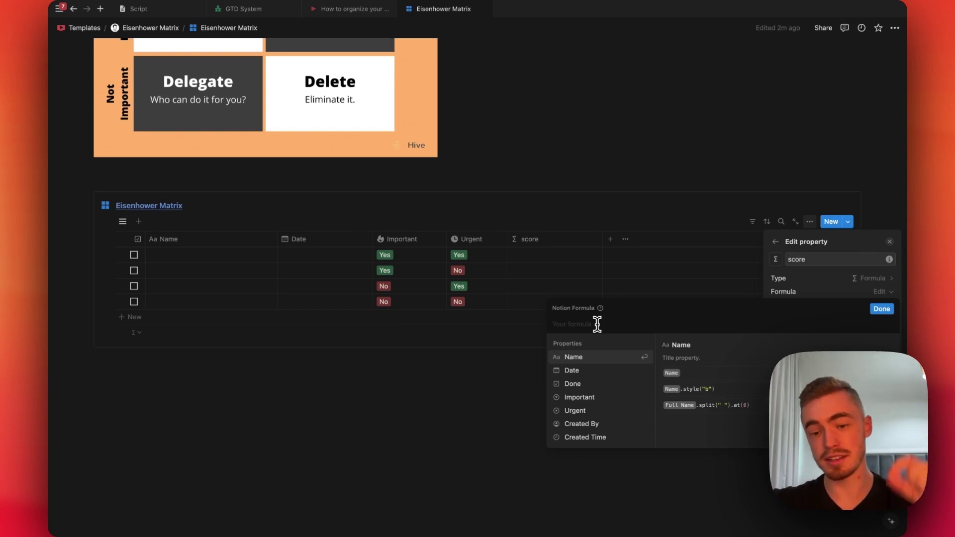
{"action": "type", "text": "ifs("}
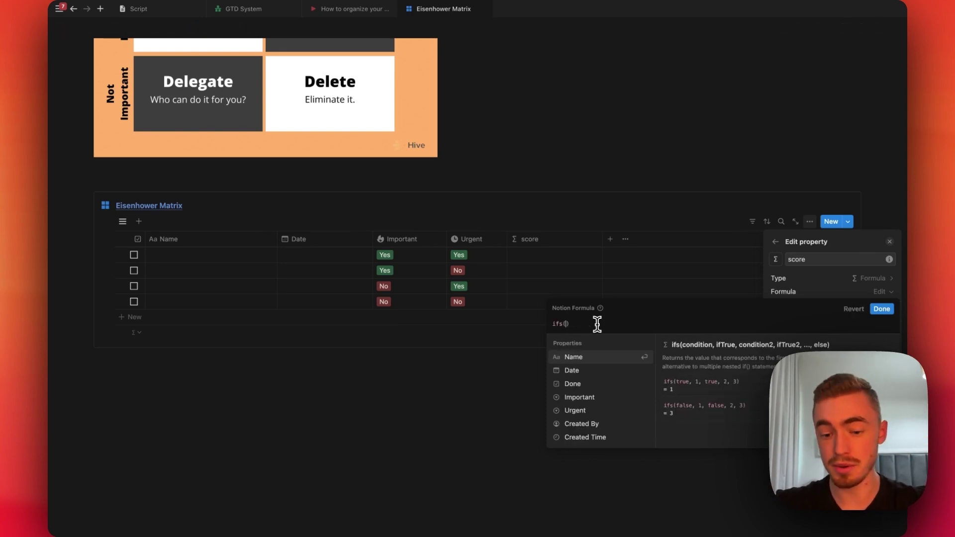
{"action": "type", "text": "im"}
{"action": "key", "text": "Return"}
{"action": "type", "text": "="}
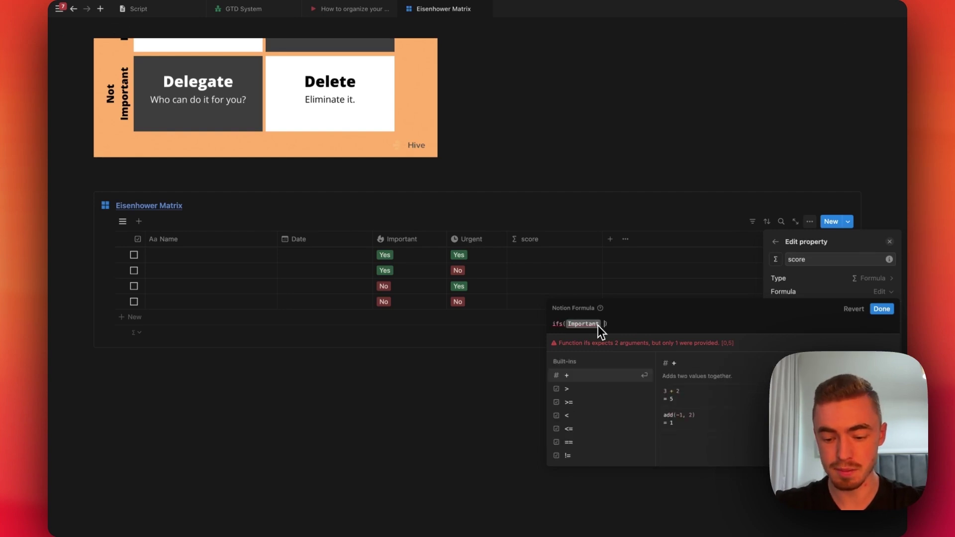
{"action": "type", "text": "= \"Yes\""}
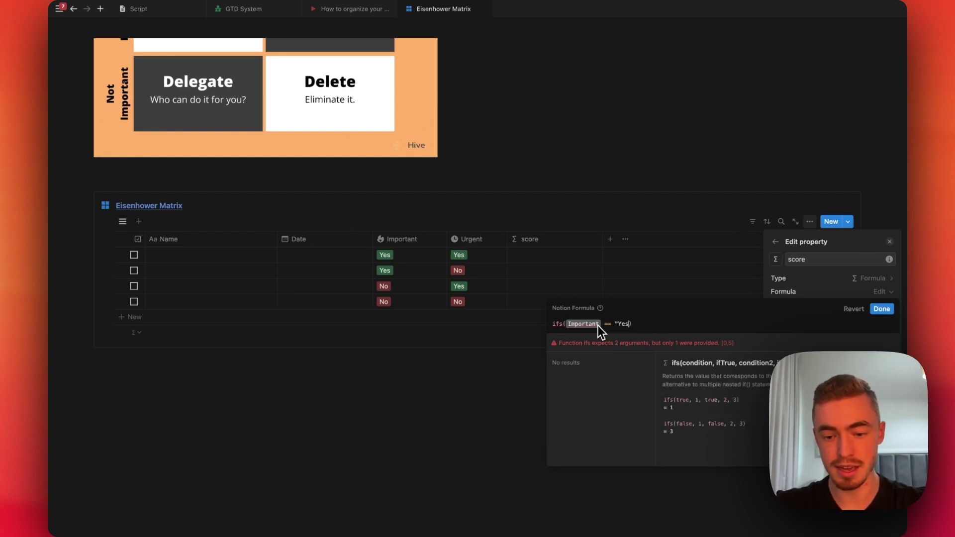
{"action": "type", "text": ", 1,"}
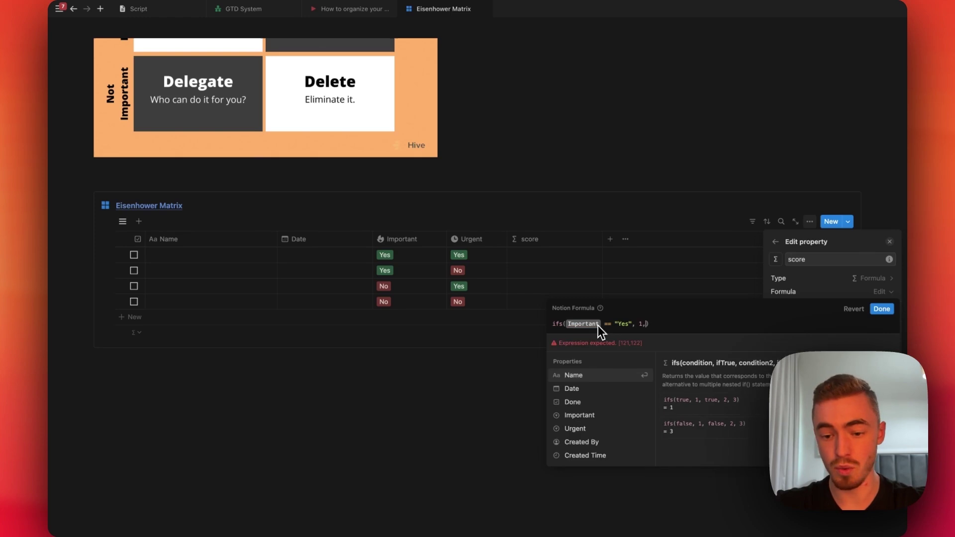
Extend the score formula's ifs() to return 3 when Important == "No", with that condition aligned on its own line
{"action": "type", "text": " im"}
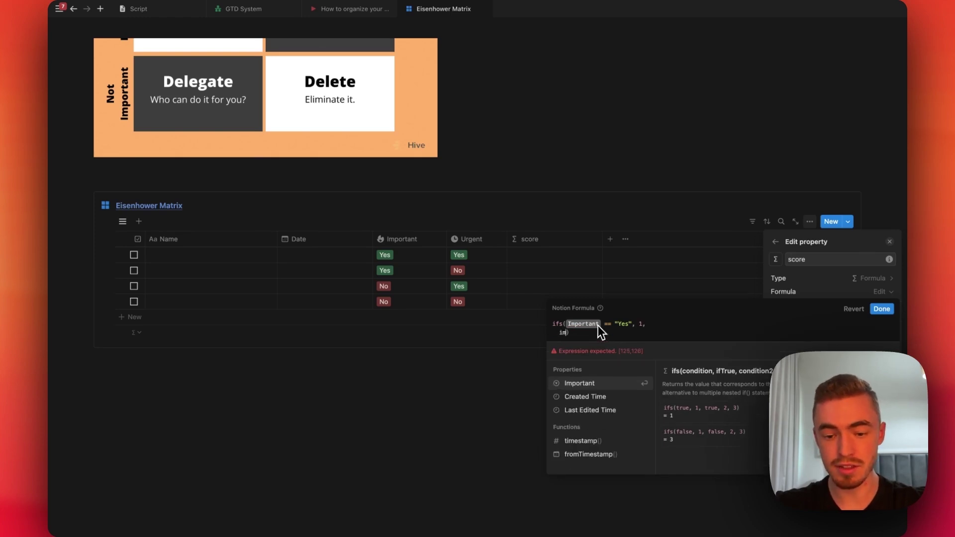
{"action": "key", "text": "Return"}
{"action": "type", "text": "== \""}
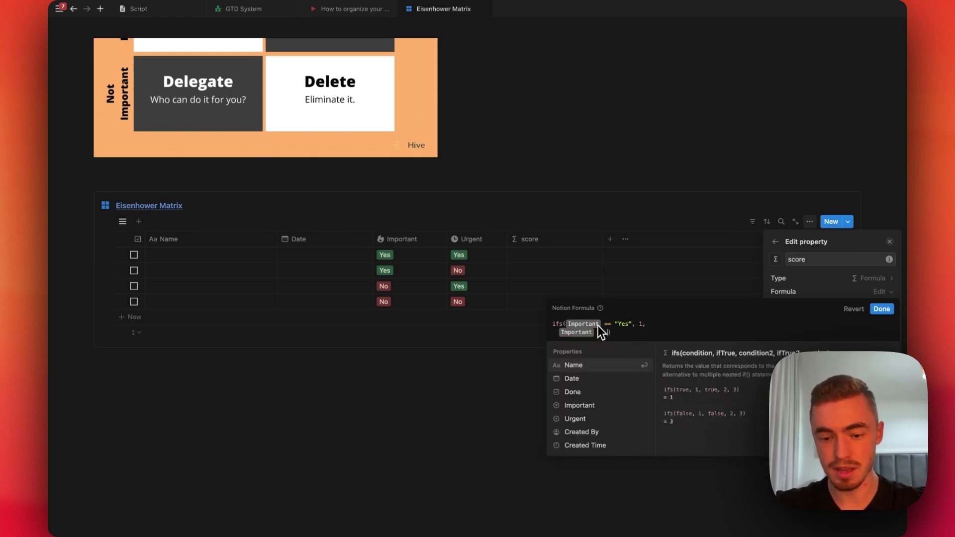
{"action": "type", "text": "No\", 3"}
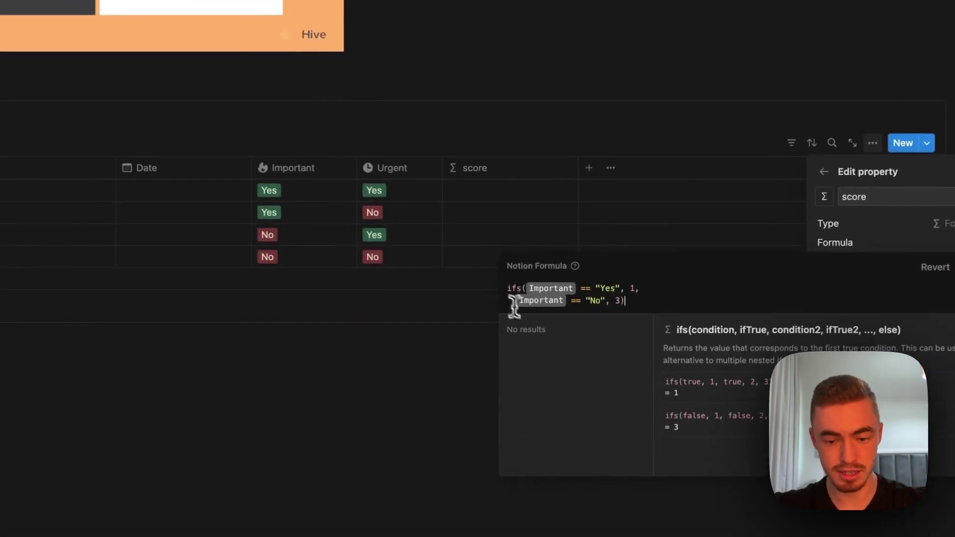
{"action": "left_click", "coordinate": [514, 302]}
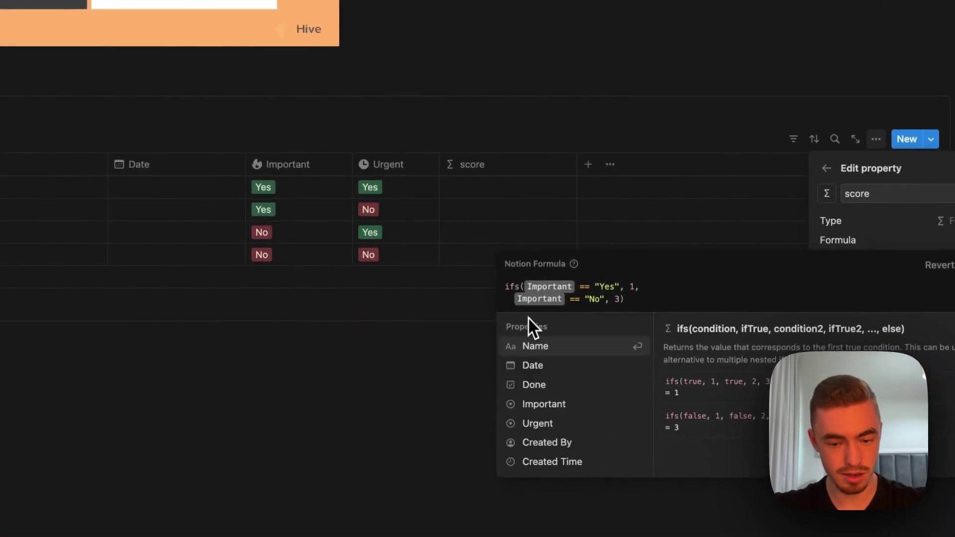
Add a + operator on its own line after the Important ifs(), with blank lines around it
{"action": "left_click", "coordinate": [648, 299]}
{"action": "key", "text": "shift+Return"}
{"action": "key", "text": "shift+Return"}
{"action": "key", "text": "shift+Return"}
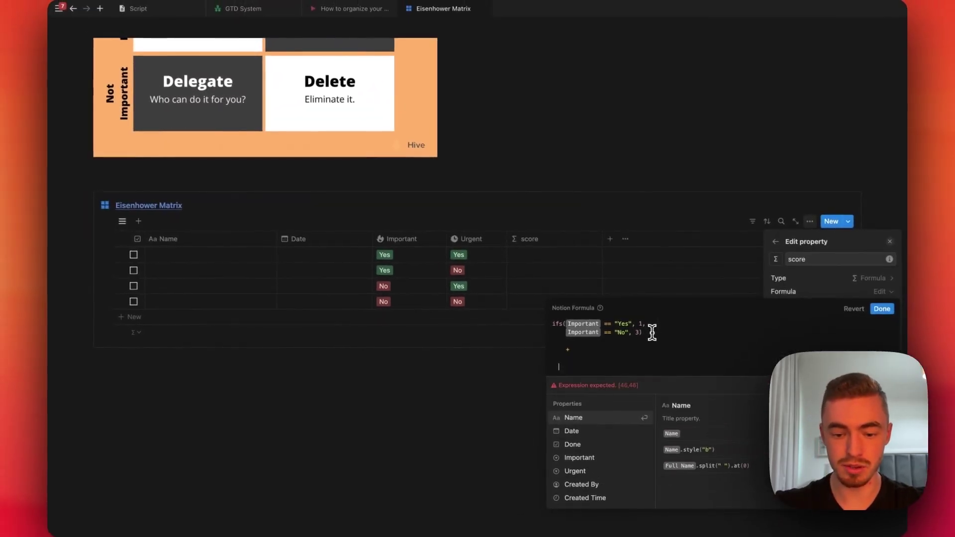
{"action": "type", "text": "if("}
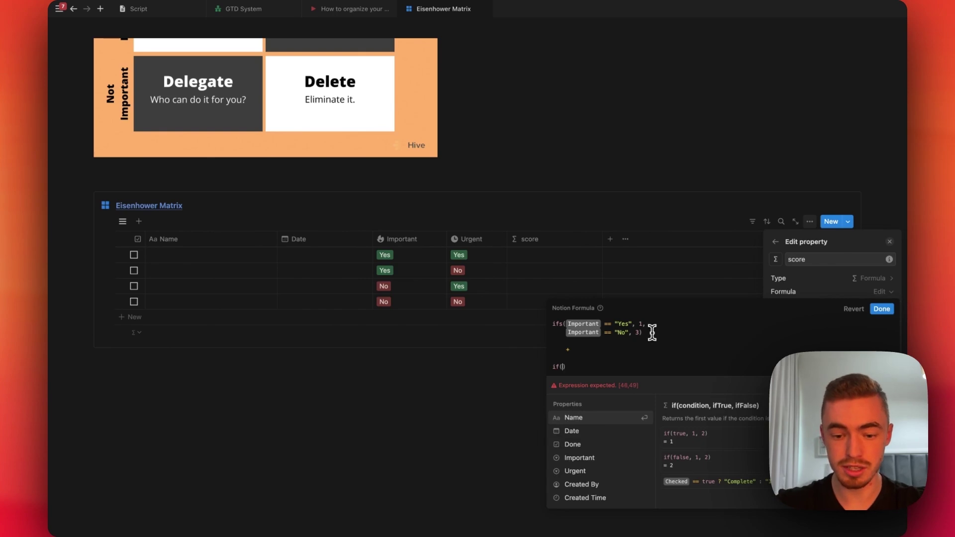
{"action": "key", "text": "BackSpace"}
{"action": "key", "text": "BackSpace"}
{"action": "key", "text": "BackSpace"}
Add a second ifs() function after the + that returns 5 when Urgent == "Yes"
{"action": "type", "text": "I"}
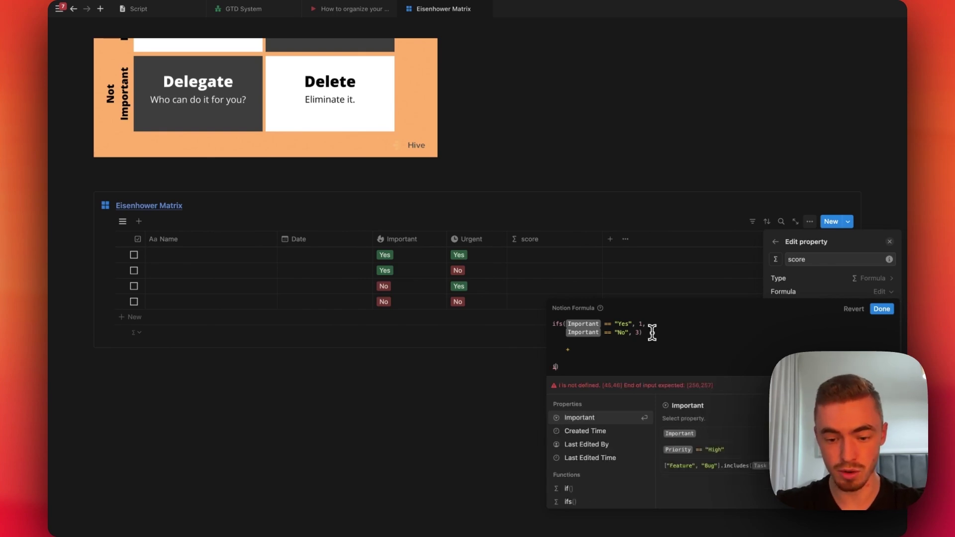
{"action": "type", "text": "fs("}
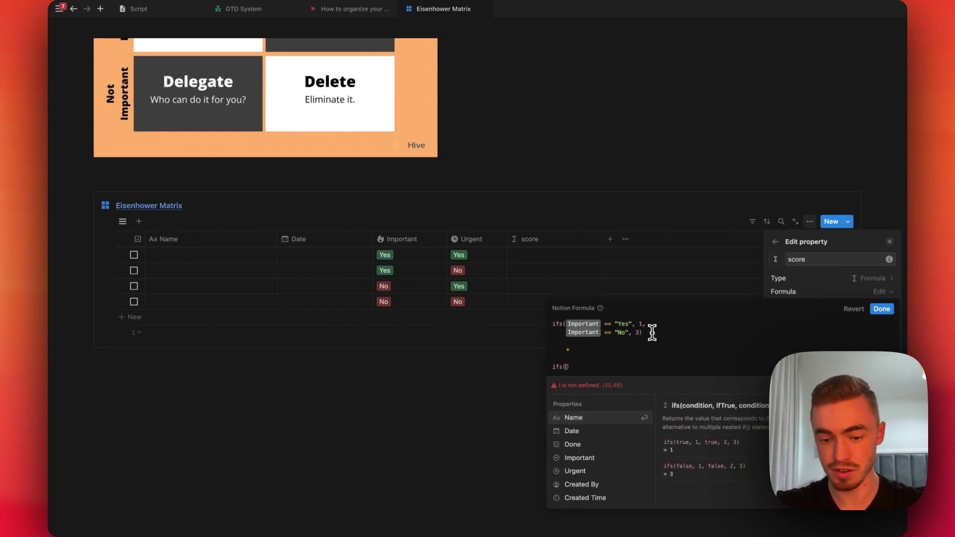
{"action": "type", "text": "Urgent == \"Y"}
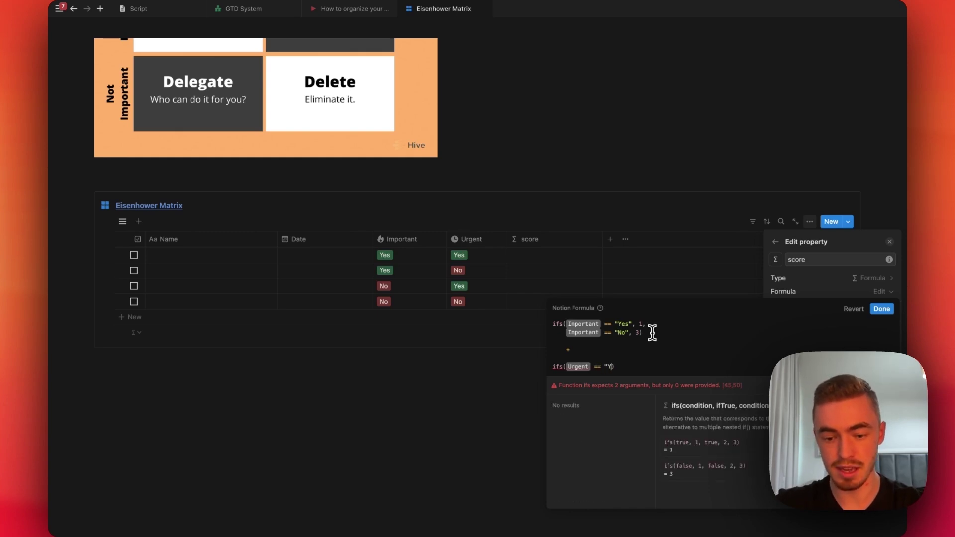
{"action": "key", "text": "BackSpace"}
{"action": "key", "text": "BackSpace"}
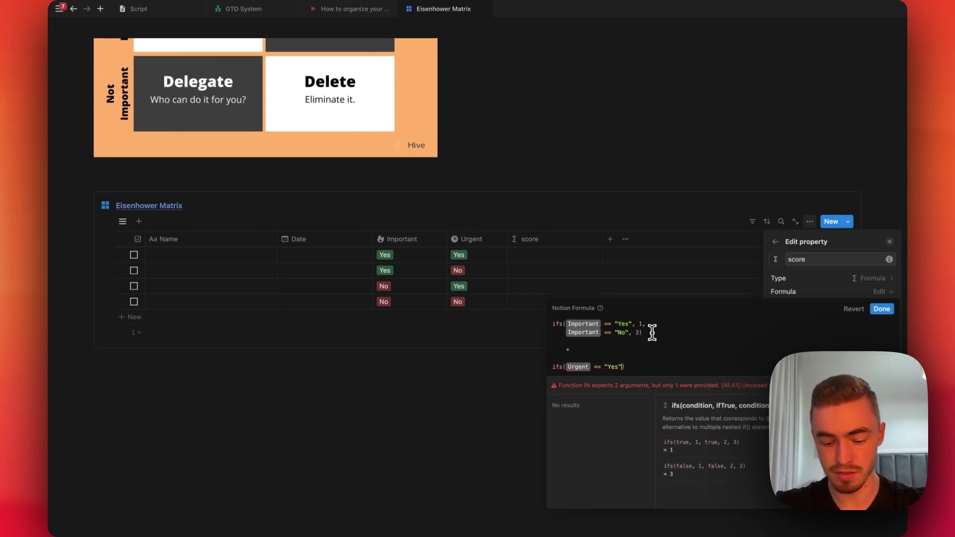
{"action": "type", "text": ", 5,"}
Extend the second ifs() to return 6 when Urgent == "No", and save the score formula
{"action": "key", "text": "shift+Return"}
{"action": "type", "text": "u"}
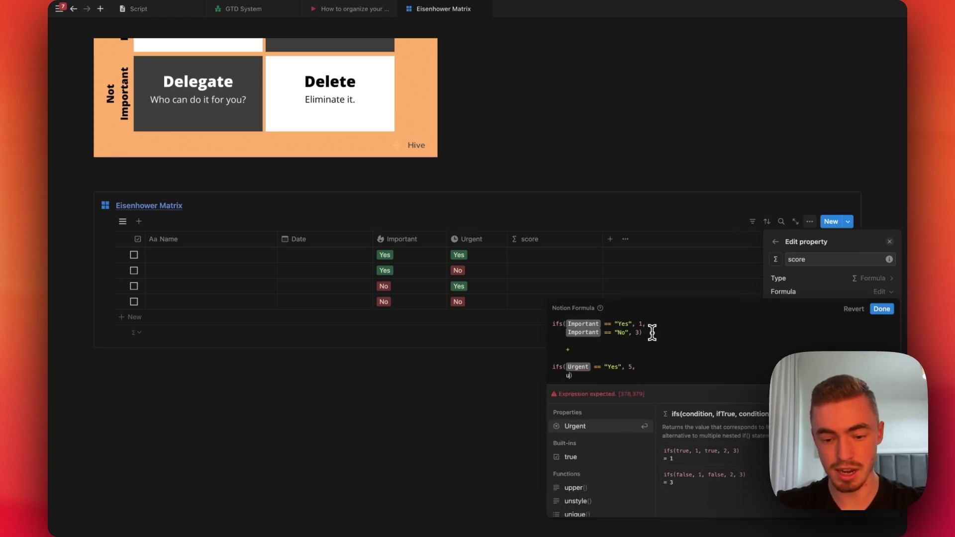
{"action": "key", "text": "Return"}
{"action": "type", "text": "== "}
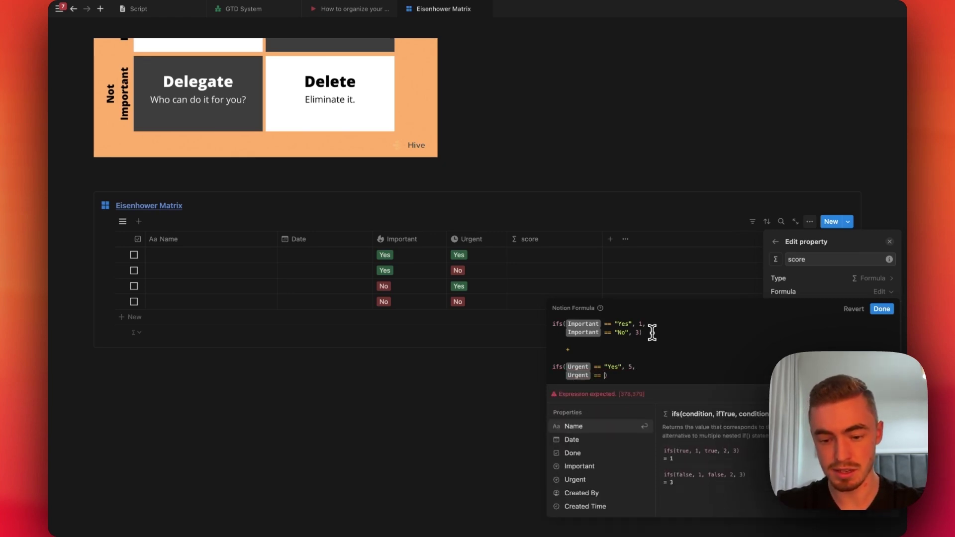
{"action": "type", "text": "\"No\", 6"}
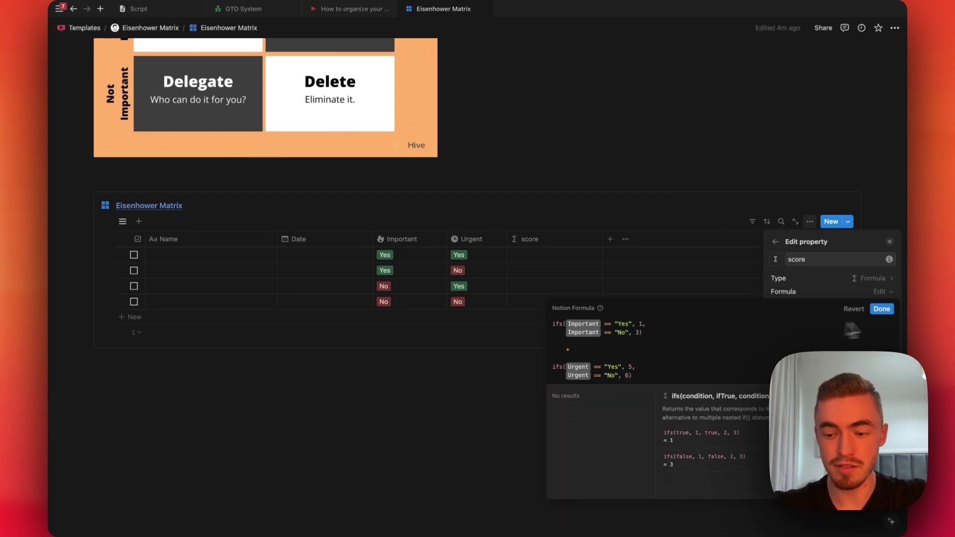
{"action": "left_click", "coordinate": [883, 310]}
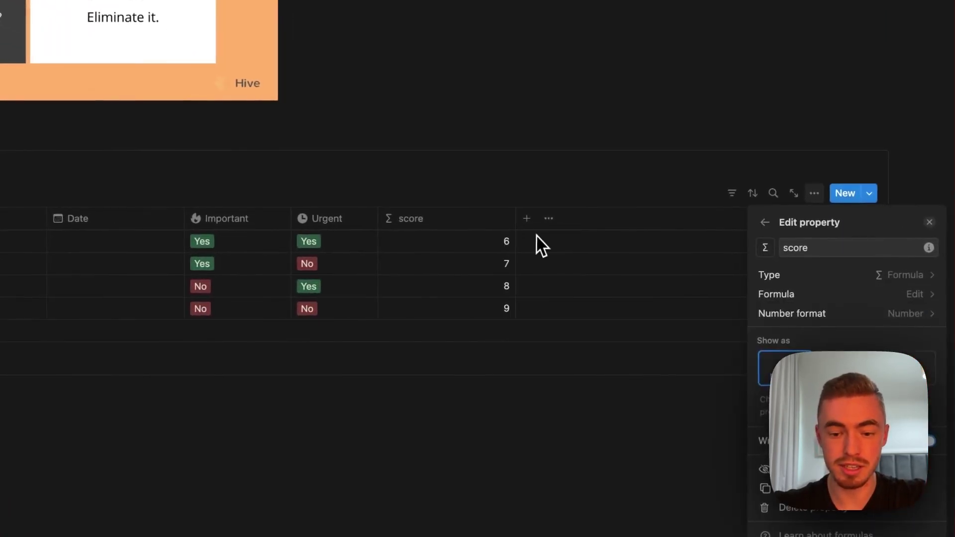
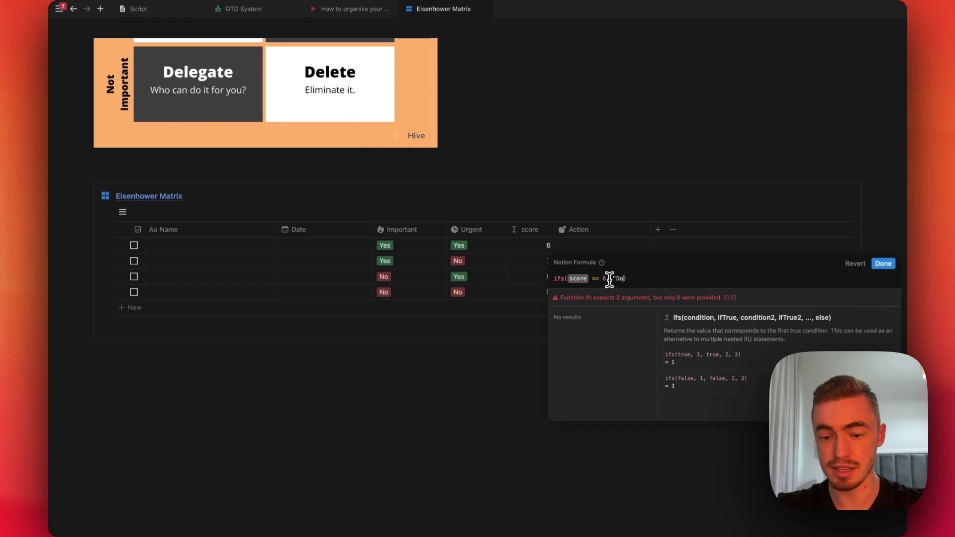
Add a condition to the Action formula that returns "Decide" when score == 7
{"action": "key", "text": "shift+Return"}
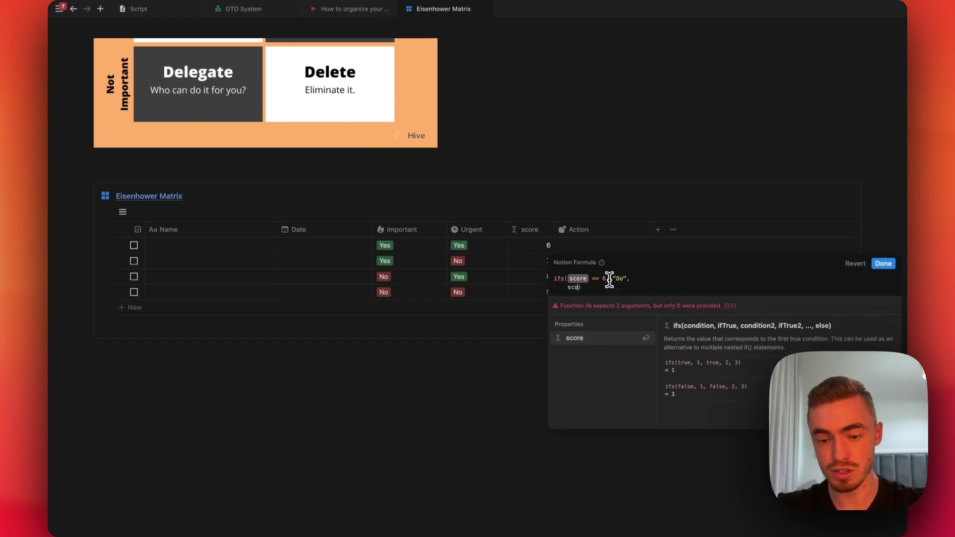
{"action": "type", "text": "== 7"}
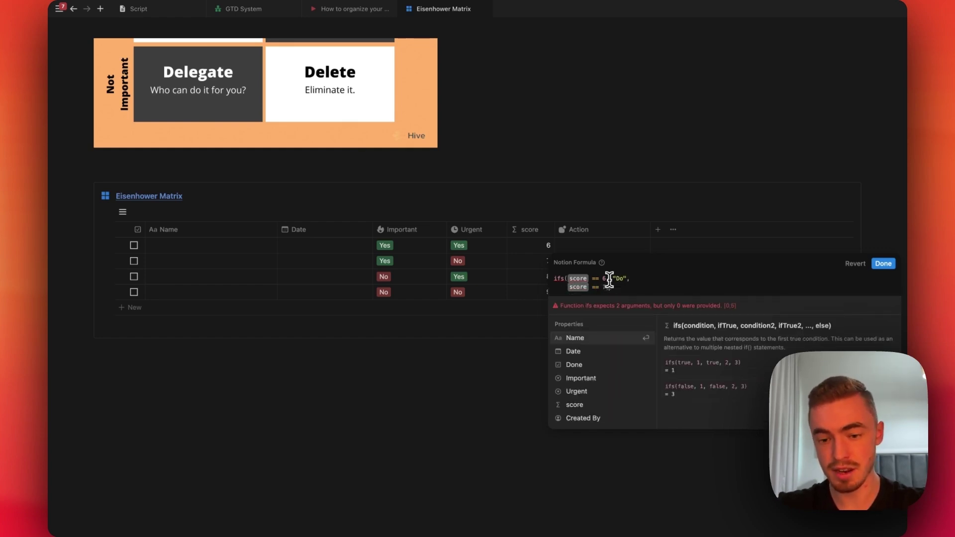
{"action": "type", "text": ", \"Decide\","}
Add a third condition to the Action formula that returns "Delegate" when score == 8
{"action": "key", "text": "shift+Return"}
{"action": "type", "text": "sc"}
{"action": "key", "text": "Return"}
{"action": "type", "text": "== 8"}
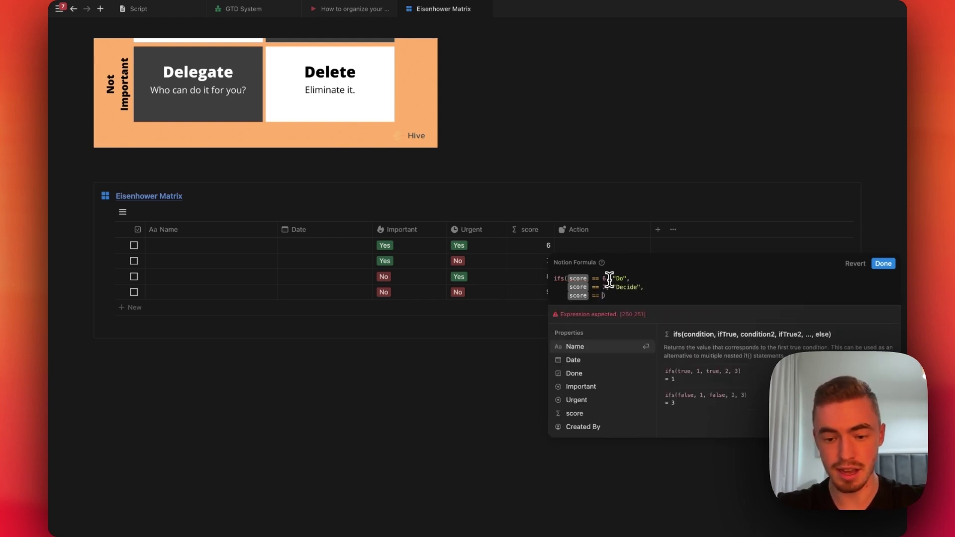
{"action": "type", "text": ", "}
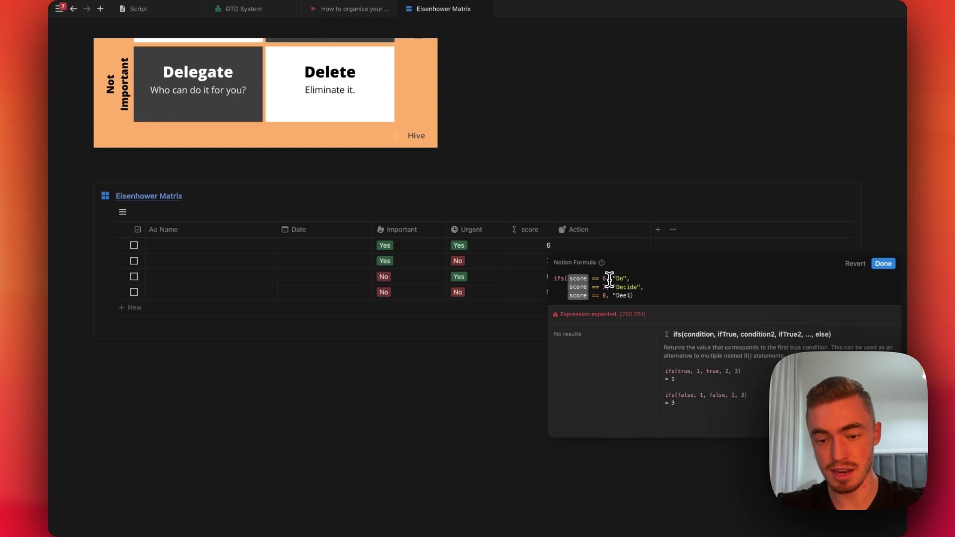
{"action": "type", "text": "\"Delegate\""}
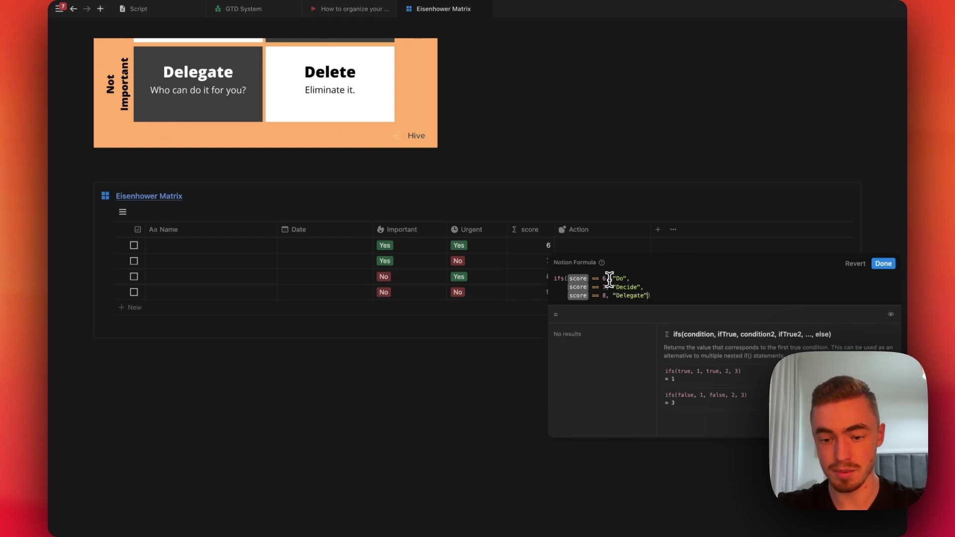
Add a last condition that returns "Delete" when score == 9, and save the Action formula
{"action": "type", "text": ","}
{"action": "key", "text": "shift+Return"}
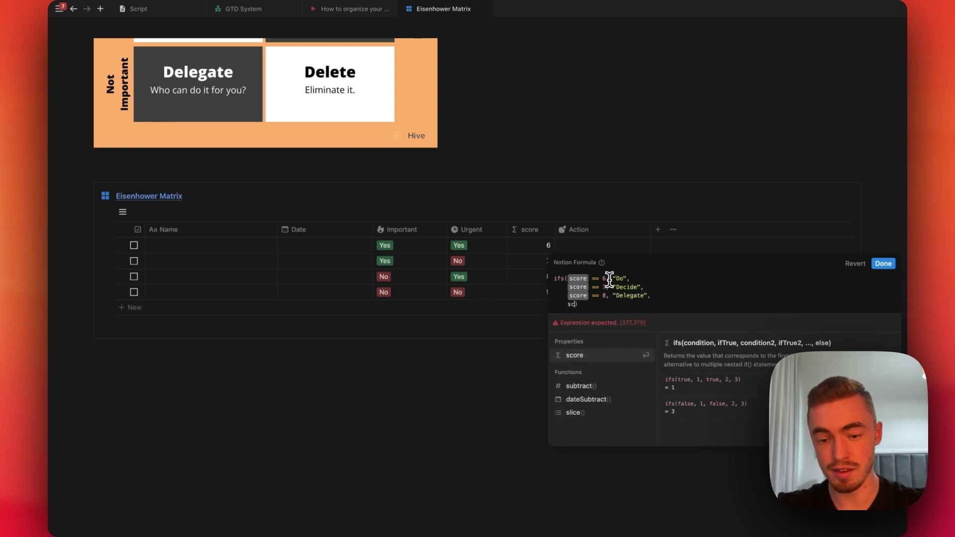
{"action": "type", "text": "== 9, \"Delete"}
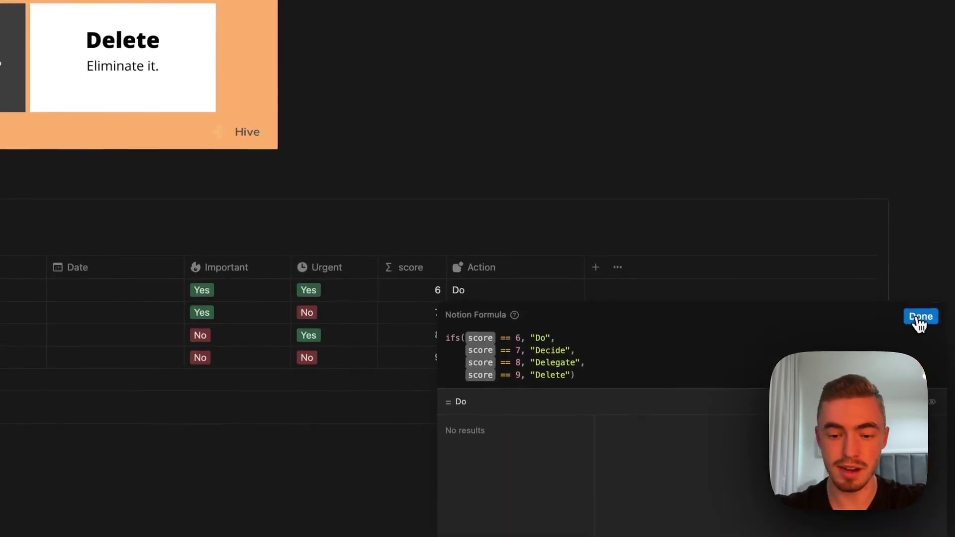
{"action": "left_click", "coordinate": [884, 264]}
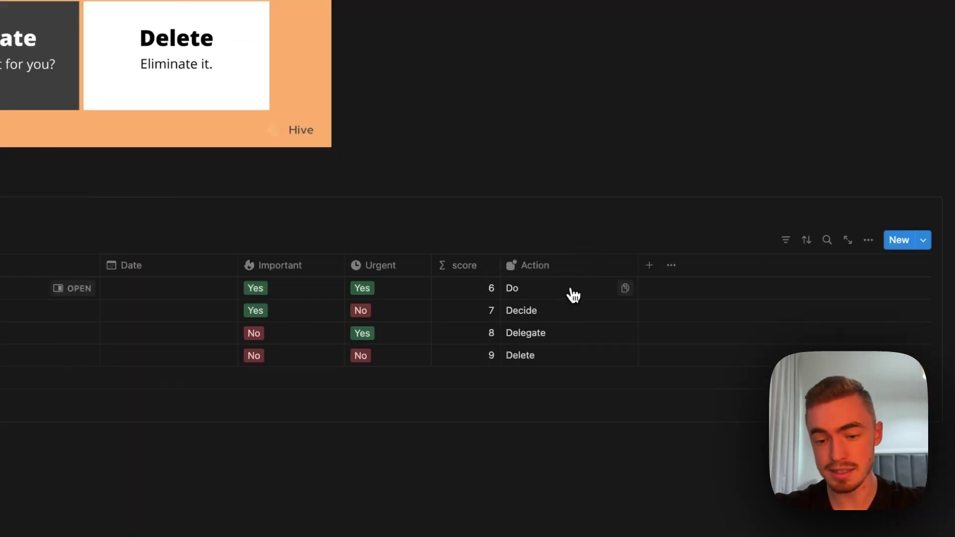
Reopen the Action formula and style the "Do" result bold and red with .style("b", "red")
{"action": "left_click", "coordinate": [573, 295]}
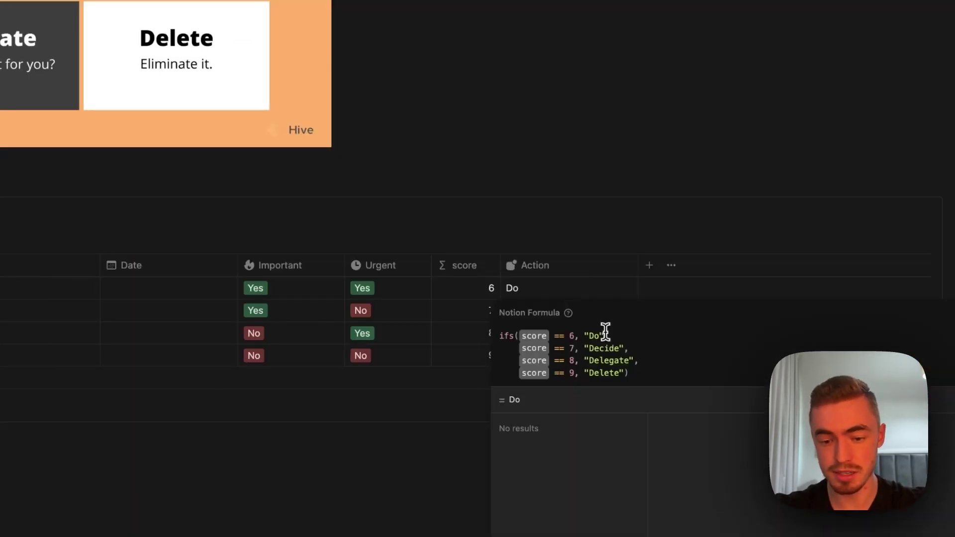
{"action": "left_click", "coordinate": [606, 334]}
{"action": "type", "text": ".st"}
{"action": "key", "text": "Return"}
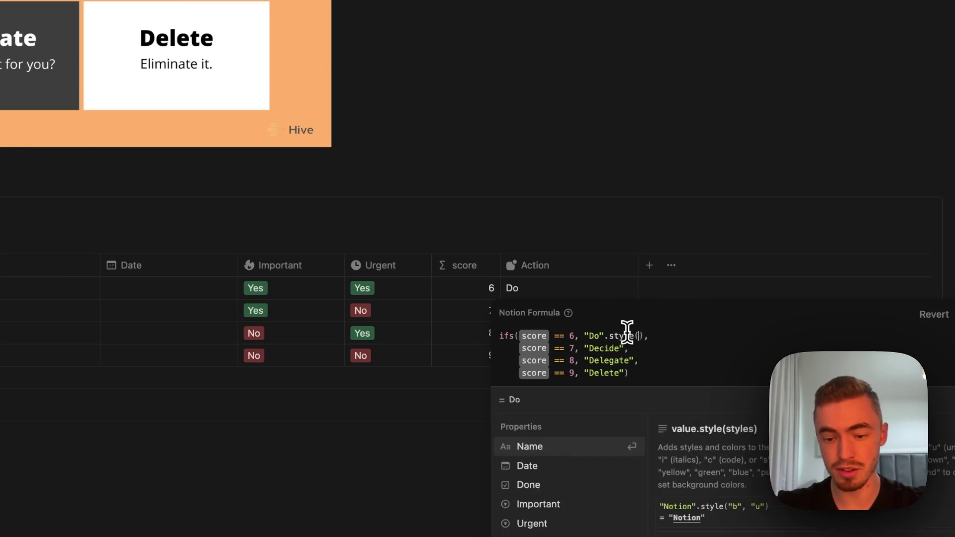
{"action": "type", "text": "\"b\", \"red"}
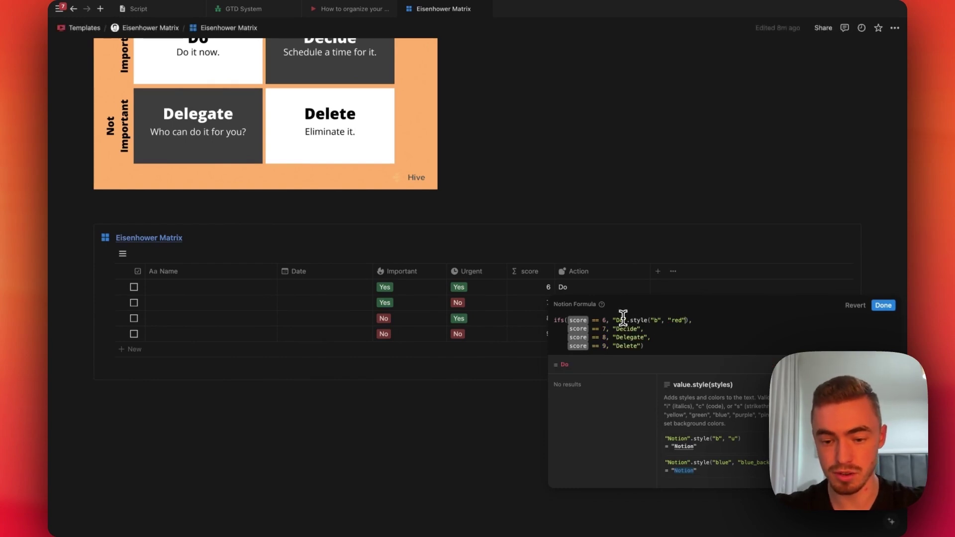
Copy the .style("b", "red") code from "Do" onto the "Decide", "Delegate" and "Delete" results
{"action": "left_click_drag", "start_coordinate": [625, 320], "coordinate": [689, 320]}
{"action": "key", "text": "ctrl+c"}
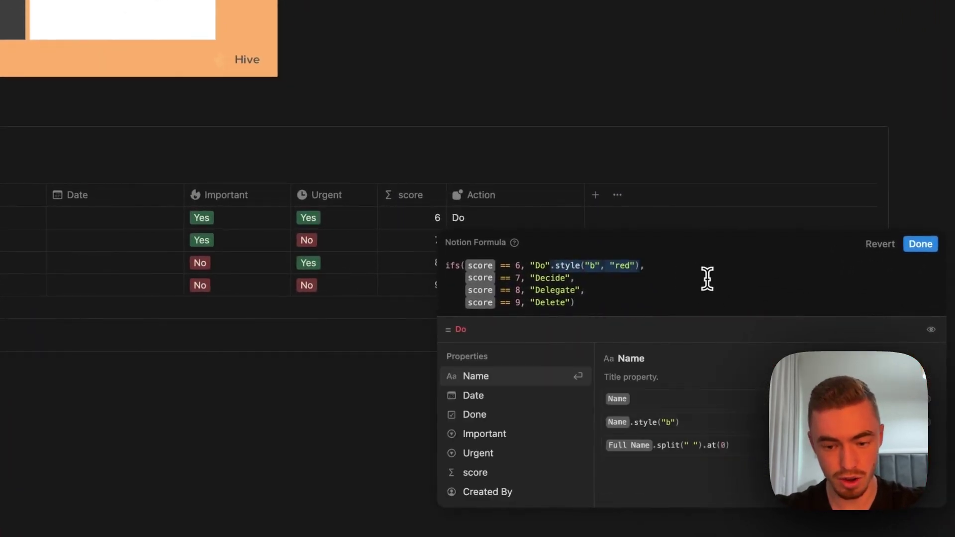
{"action": "left_click", "coordinate": [570, 283]}
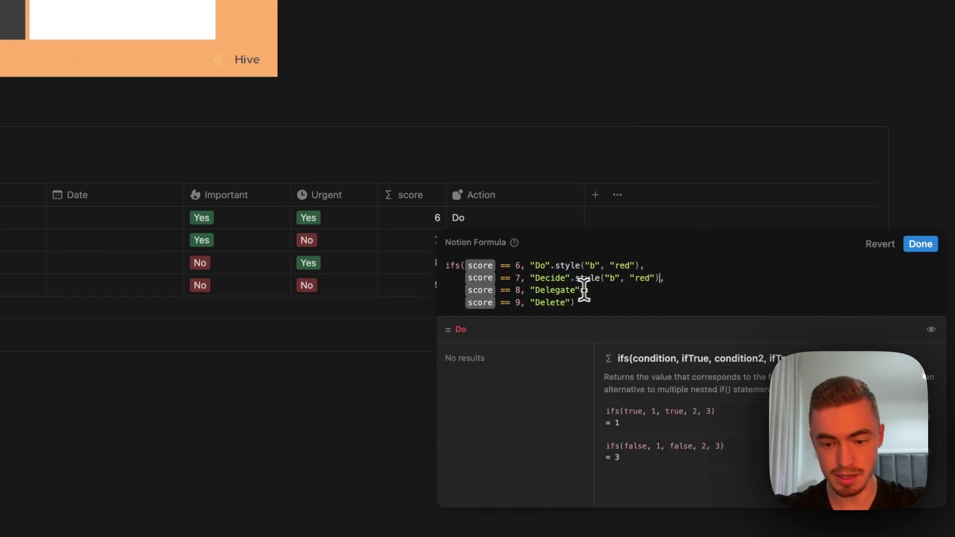
{"action": "left_click", "coordinate": [570, 303]}
{"action": "key", "text": "ctrl+v"}
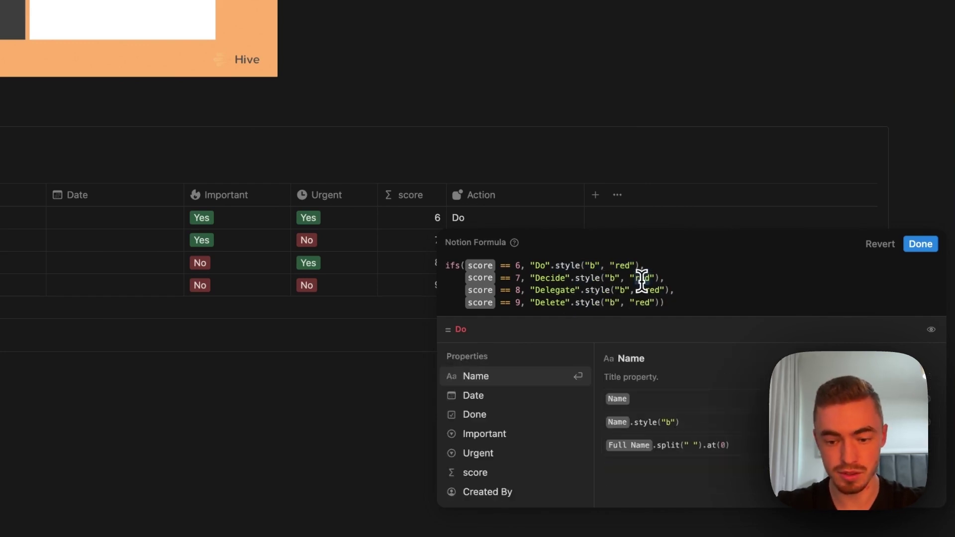
Change the style color of "Decide" to blue, "Delegate" to purple and "Delete" to green, and save the Action formula
{"action": "type", "text": "blu"}
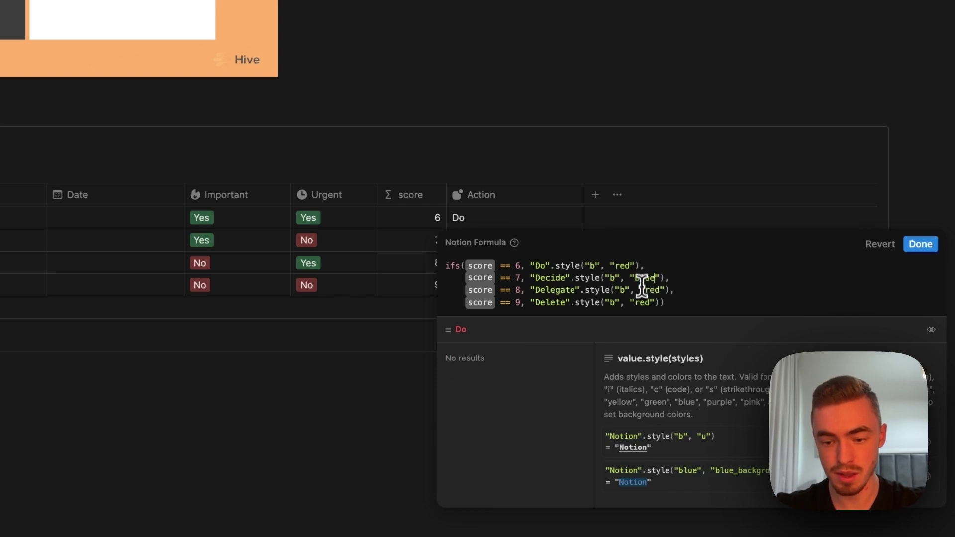
{"action": "type", "text": "purpl"}
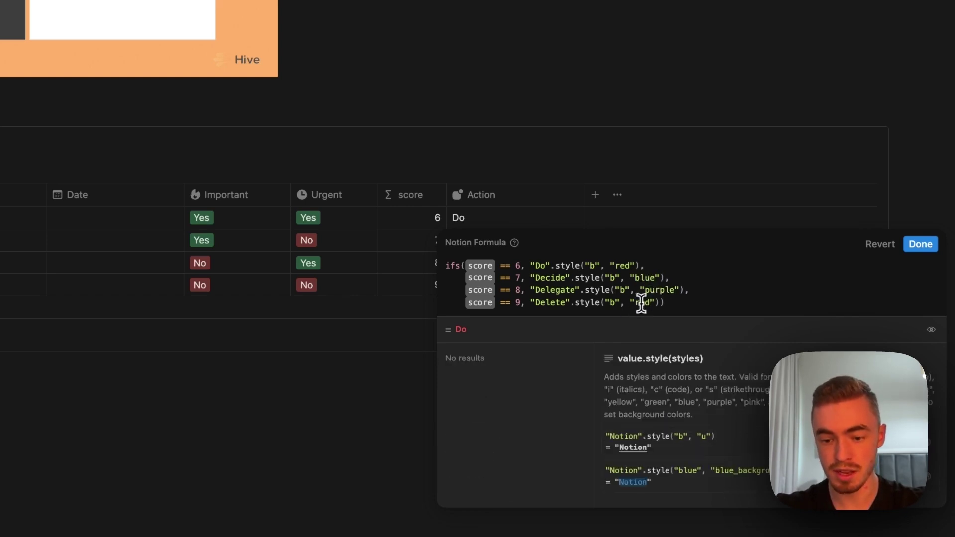
{"action": "double_click", "coordinate": [641, 302]}
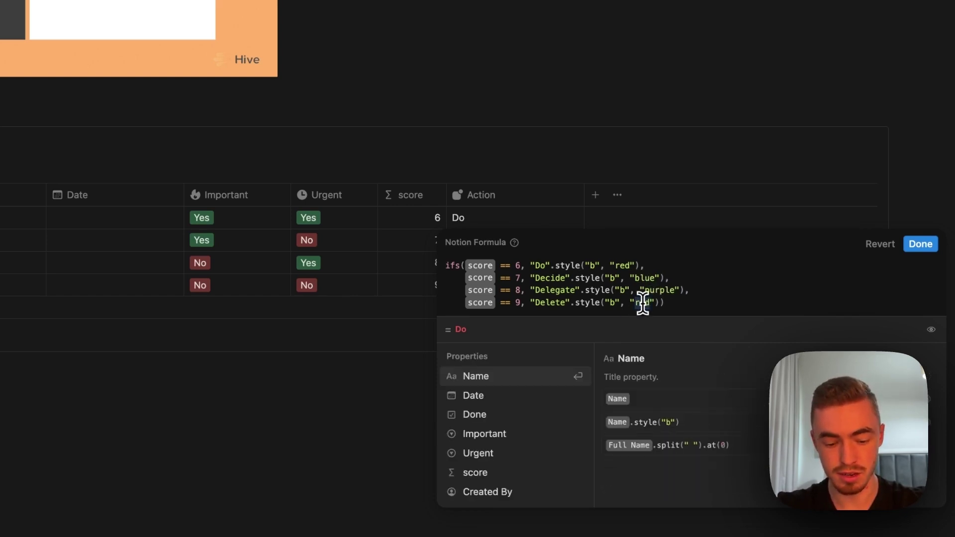
{"action": "type", "text": "gree"}
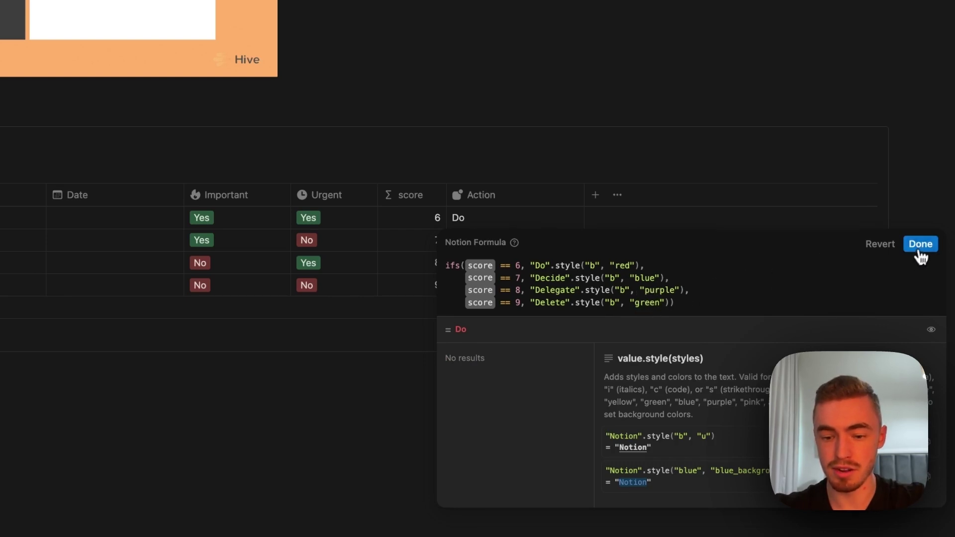
{"action": "type", "text": "n"}
{"action": "left_click", "coordinate": [919, 250]}
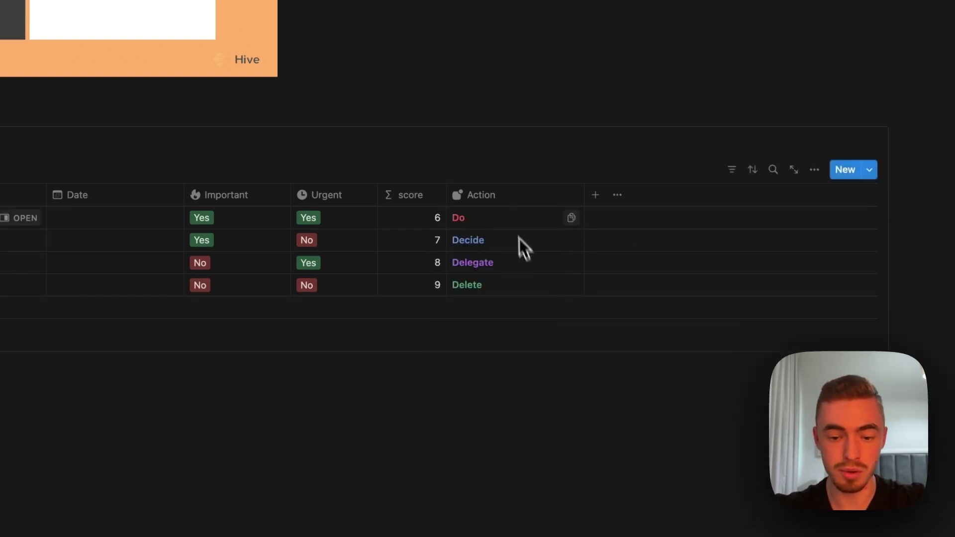
Prefix the Action formula results with emojis: fire for "Do", clock for "Decide", handshake for "Delegate" and wastebasket for "Delete", and save
{"action": "left_click", "coordinate": [552, 219]}
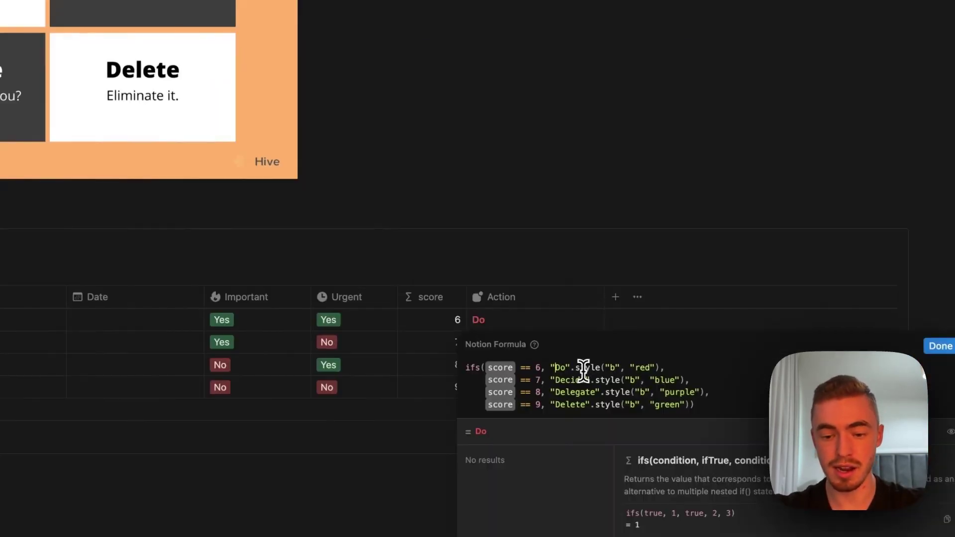
{"action": "key", "text": "ctrl+super+space"}
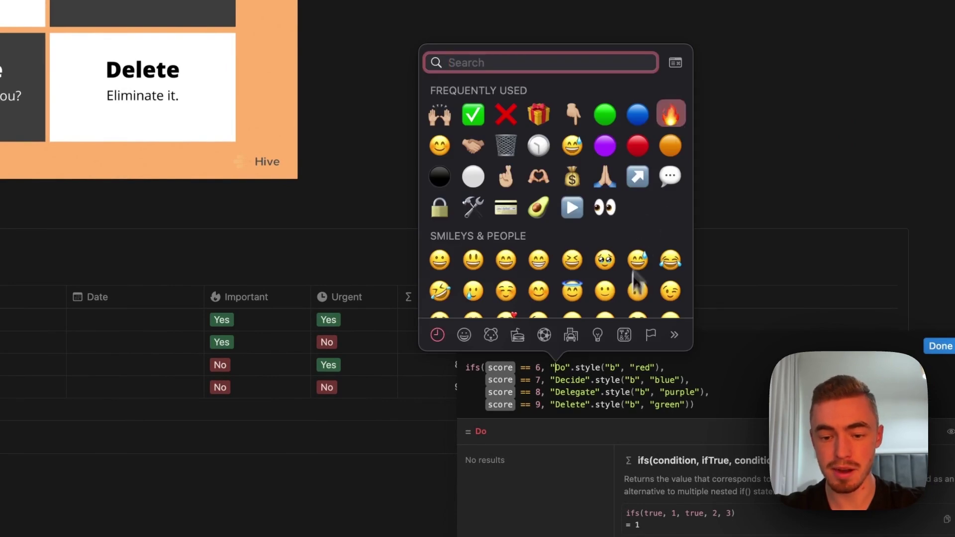
{"action": "key", "text": "Escape"}
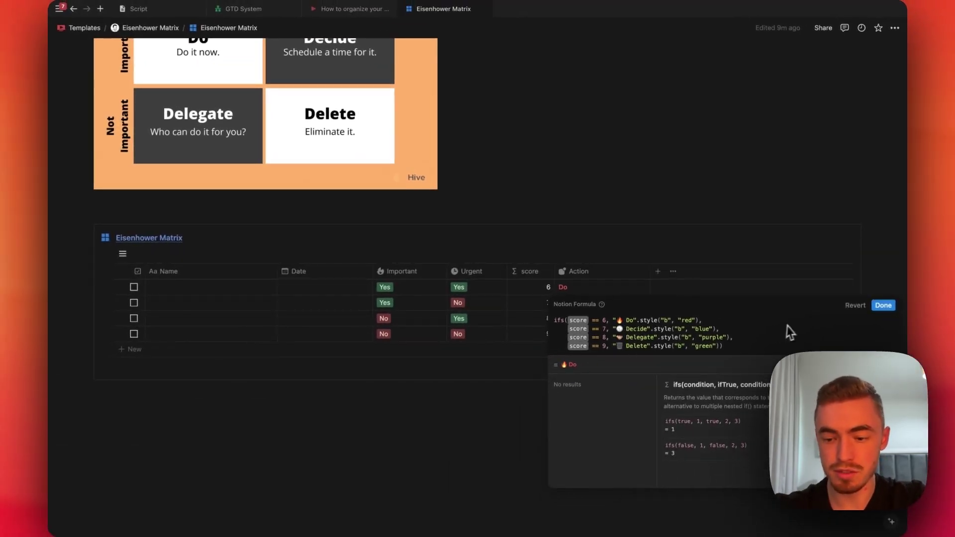
{"action": "left_click", "coordinate": [883, 305]}
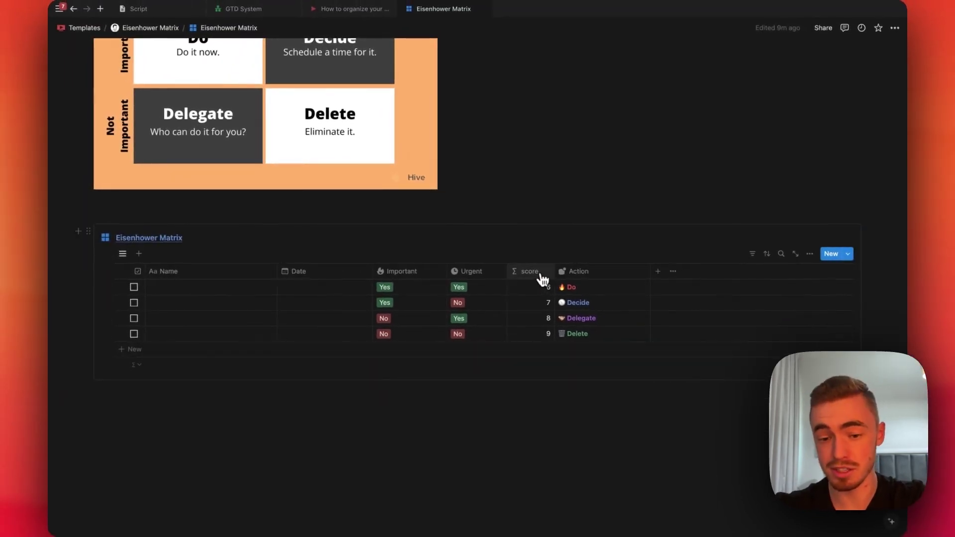
Test the formula on the first row by setting Important and Urgent to No, and Important back to Yes
{"action": "left_click", "coordinate": [386, 287]}
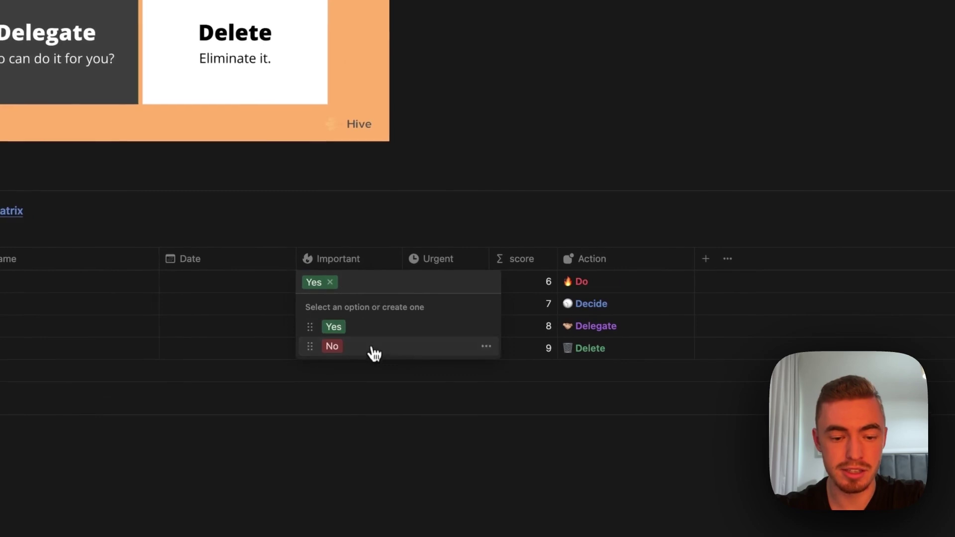
{"action": "left_click", "coordinate": [421, 337]}
{"action": "left_click", "coordinate": [469, 288]}
{"action": "left_click", "coordinate": [452, 343]}
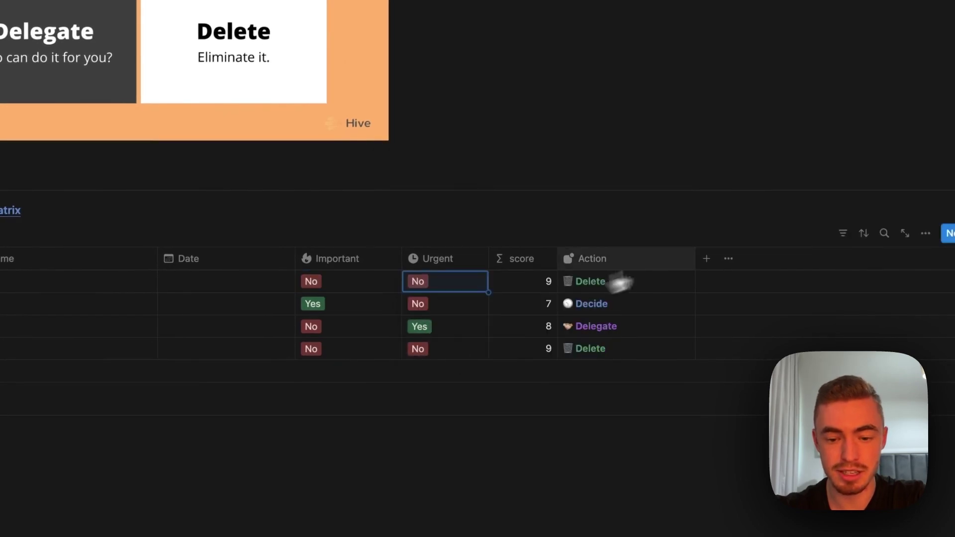
{"action": "left_click", "coordinate": [366, 287]}
{"action": "left_click", "coordinate": [365, 326]}
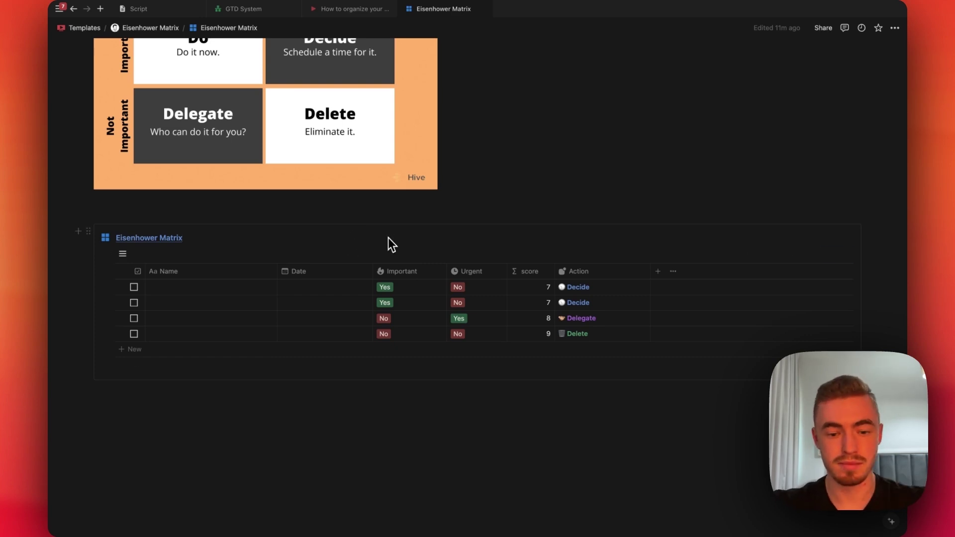
Hide the score property in the table and narrow the Action column
{"action": "left_click", "coordinate": [529, 271]}
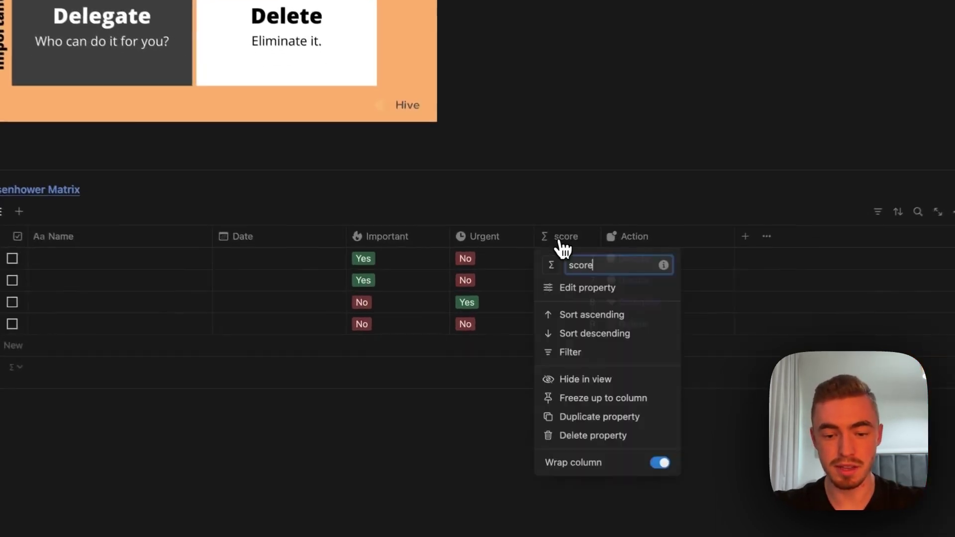
{"action": "left_click", "coordinate": [579, 380]}
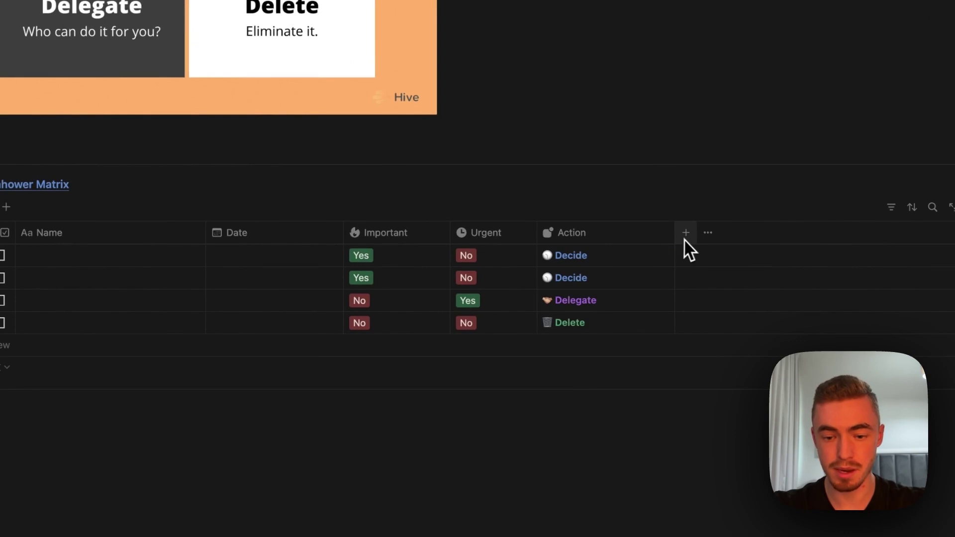
{"action": "left_click_drag", "start_coordinate": [674, 239], "coordinate": [627, 237]}
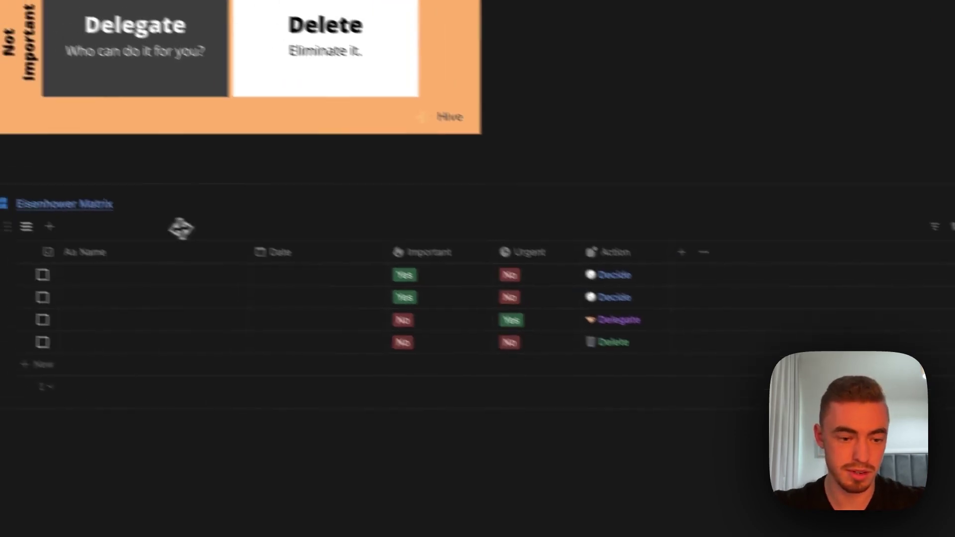
Change the table view's icon to the download arrow found by searching the icons for "dow"
{"action": "left_click", "coordinate": [17, 222]}
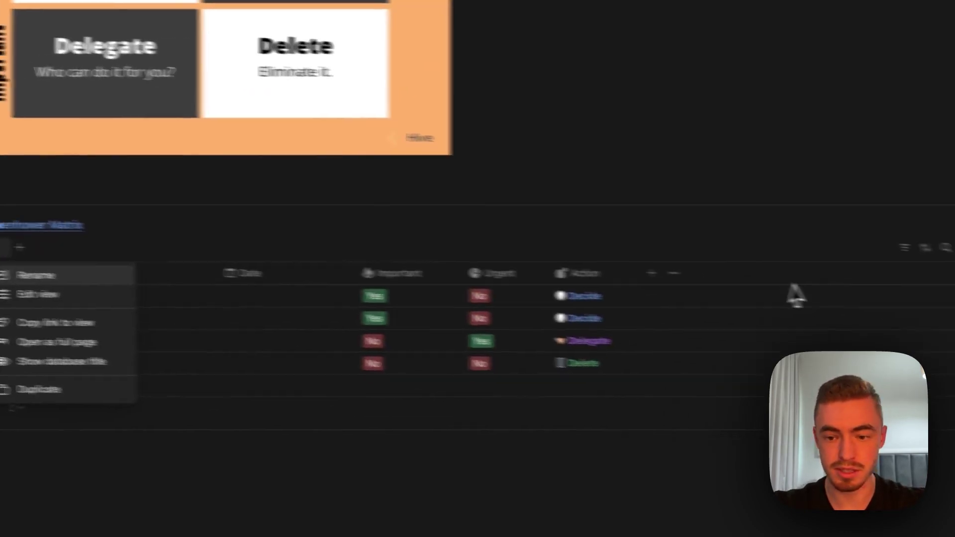
{"action": "left_click", "coordinate": [120, 277]}
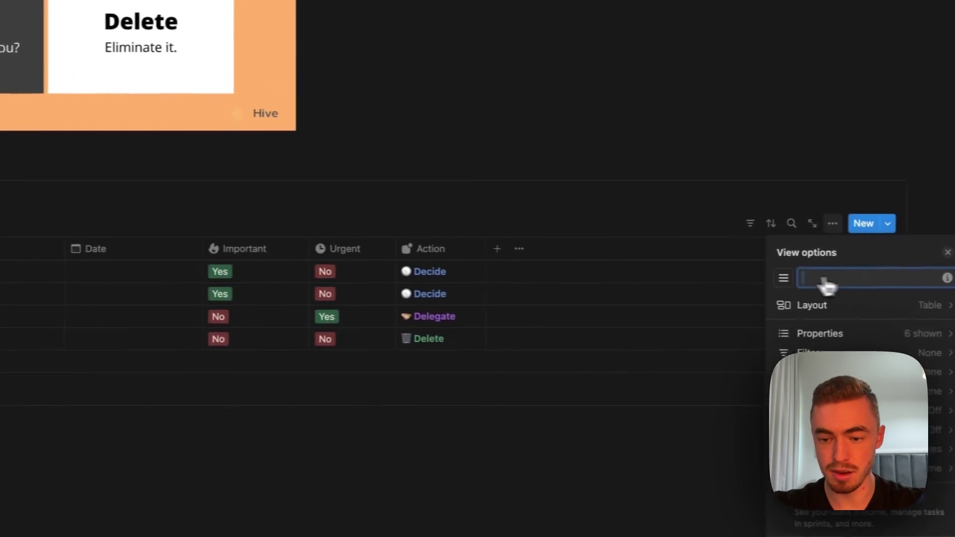
{"action": "left_click", "coordinate": [784, 278]}
{"action": "type", "text": "ins"}
{"action": "key", "text": "BackSpace"}
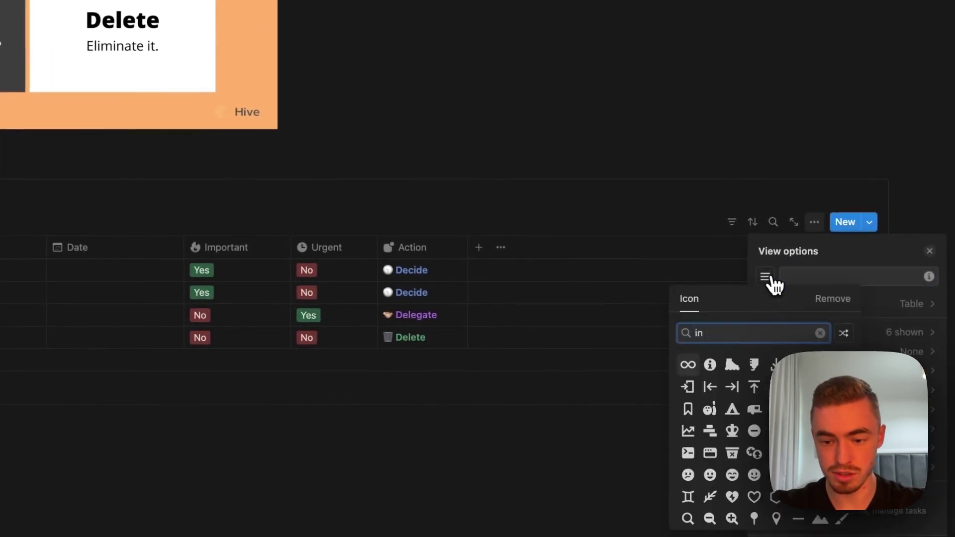
{"action": "key", "text": "BackSpace"}
{"action": "key", "text": "BackSpace"}
{"action": "type", "text": "dow"}
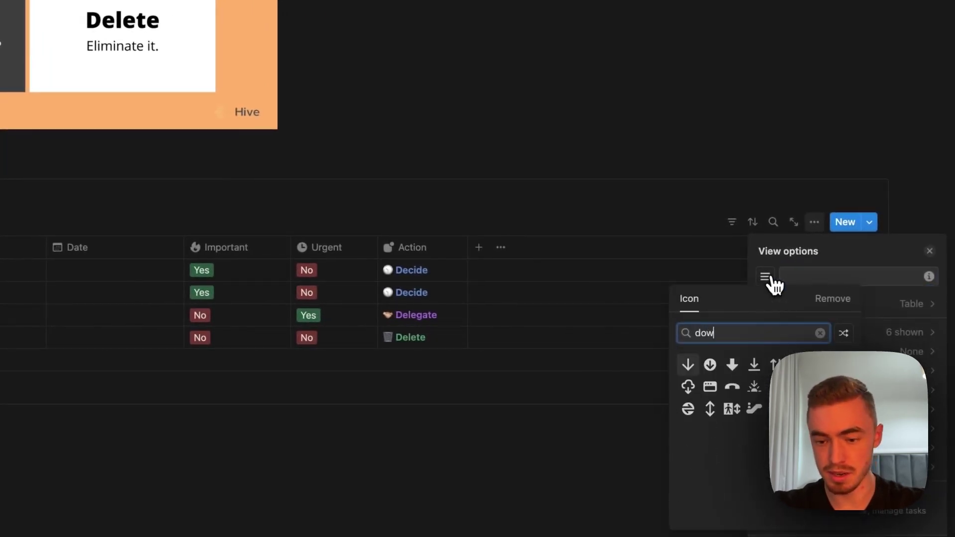
{"action": "left_click", "coordinate": [755, 366]}
{"action": "left_click", "coordinate": [929, 251]}
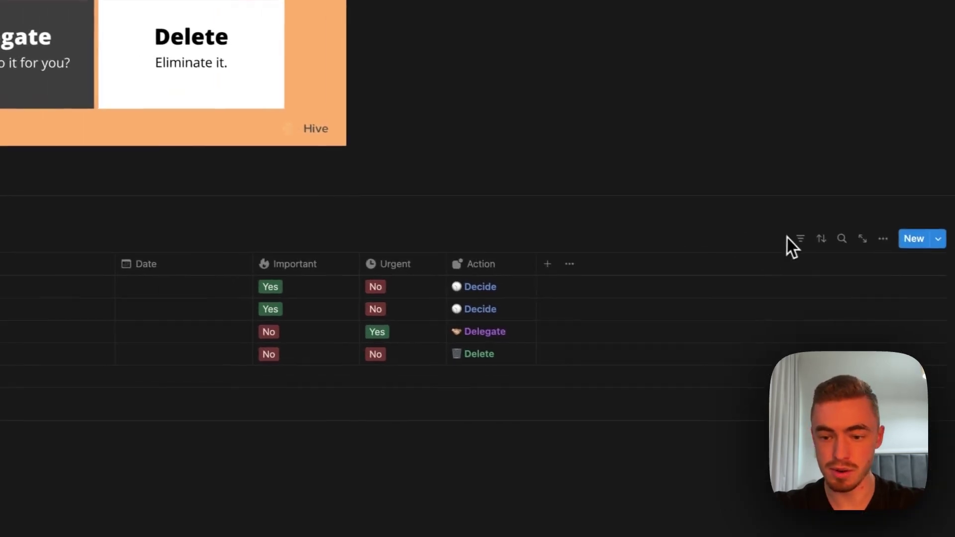
Filter the table view to rows whose Action is empty
{"action": "left_click", "coordinate": [799, 239]}
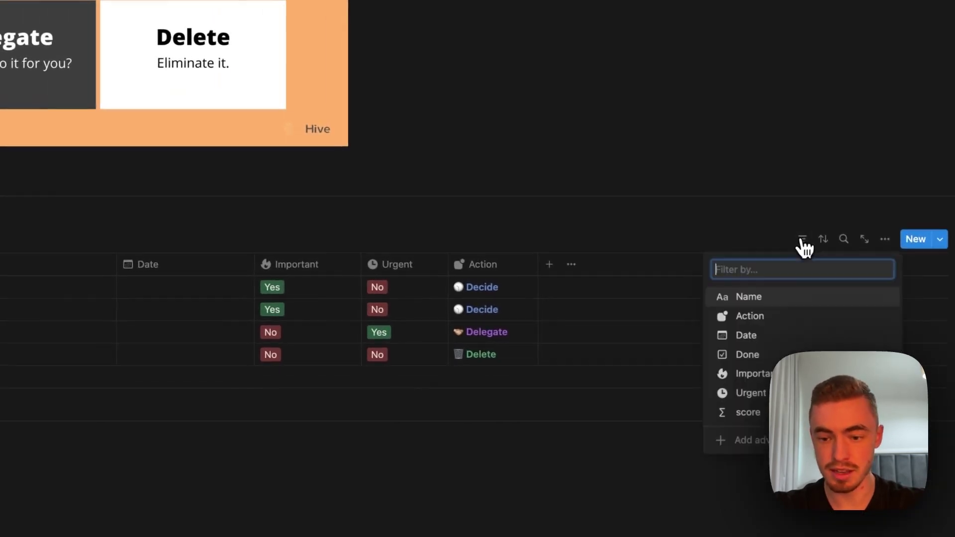
{"action": "left_click", "coordinate": [740, 319]}
{"action": "left_click", "coordinate": [94, 246]}
{"action": "left_click", "coordinate": [80, 382]}
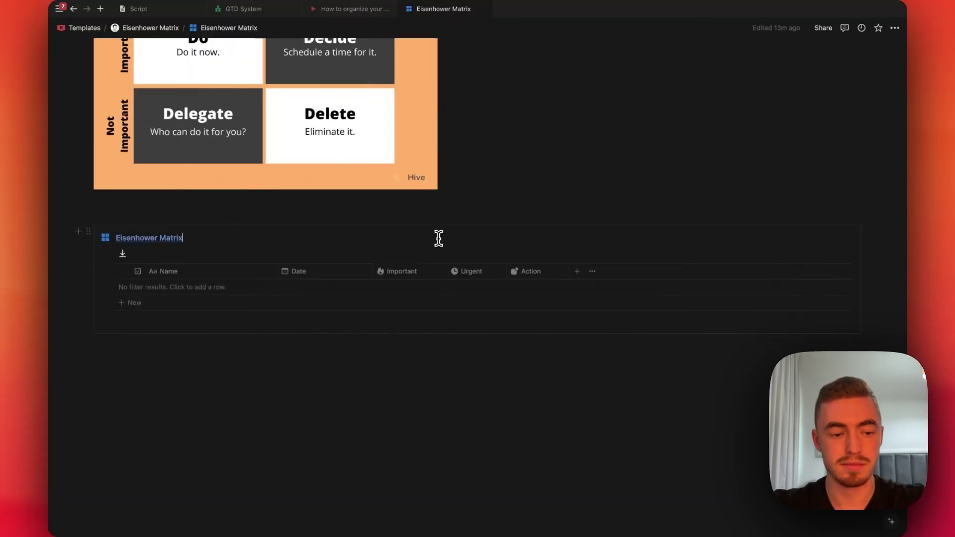
Add three blank rows to the filtered table
{"action": "left_click", "coordinate": [356, 273]}
{"action": "left_click", "coordinate": [363, 346]}
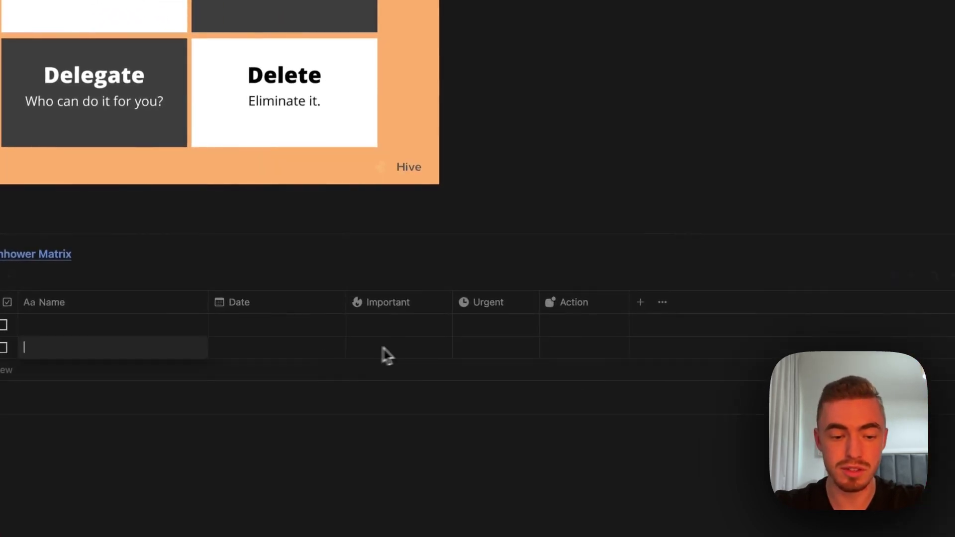
{"action": "left_click", "coordinate": [349, 368]}
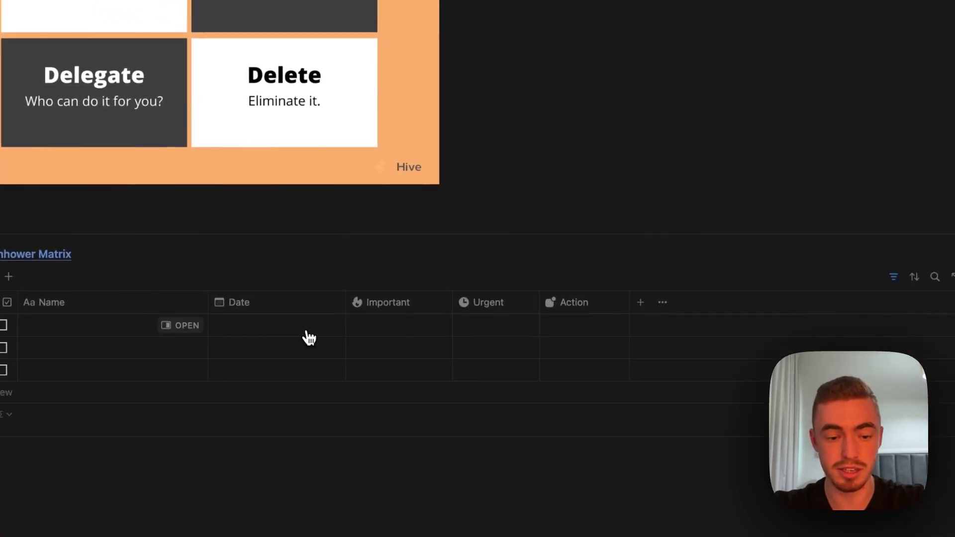
Set the first blank row's Date to June 17, 2024, Important to Yes and Urgent to No
{"action": "left_click", "coordinate": [308, 336]}
{"action": "key", "text": "Escape"}
{"action": "left_click", "coordinate": [397, 336]}
{"action": "left_click", "coordinate": [410, 369]}
{"action": "left_click", "coordinate": [485, 329]}
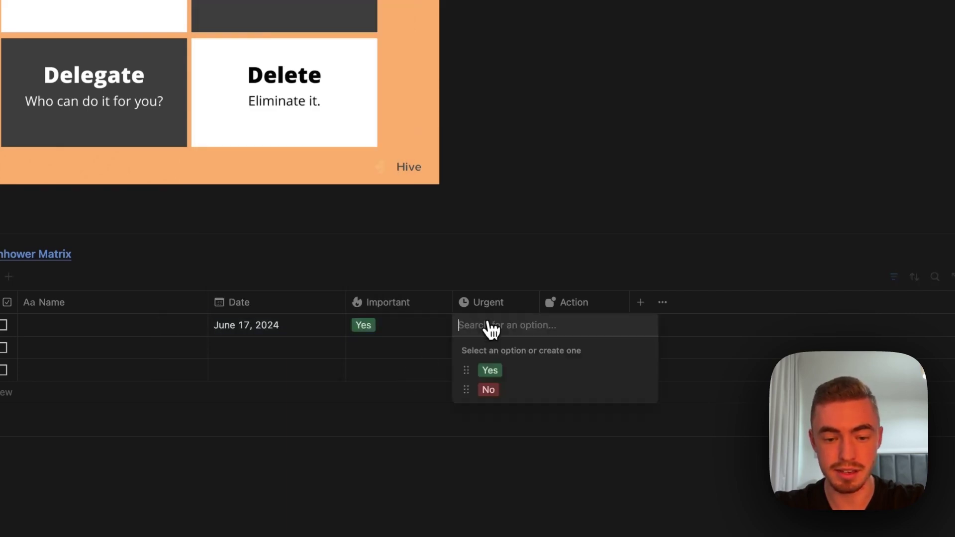
{"action": "left_click", "coordinate": [488, 371]}
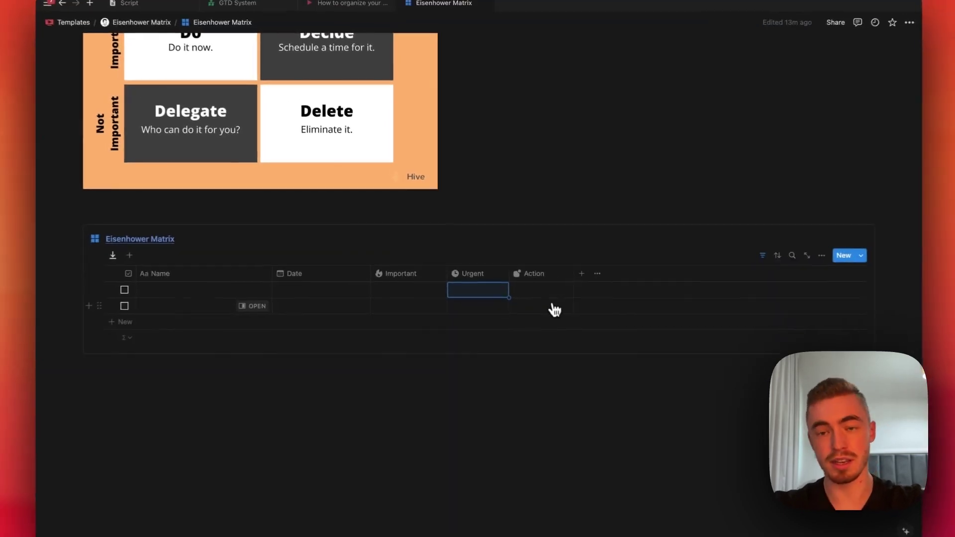
Create a list view named "today" with a button-and-cursor icon and the database title hidden
{"action": "left_click", "coordinate": [139, 253]}
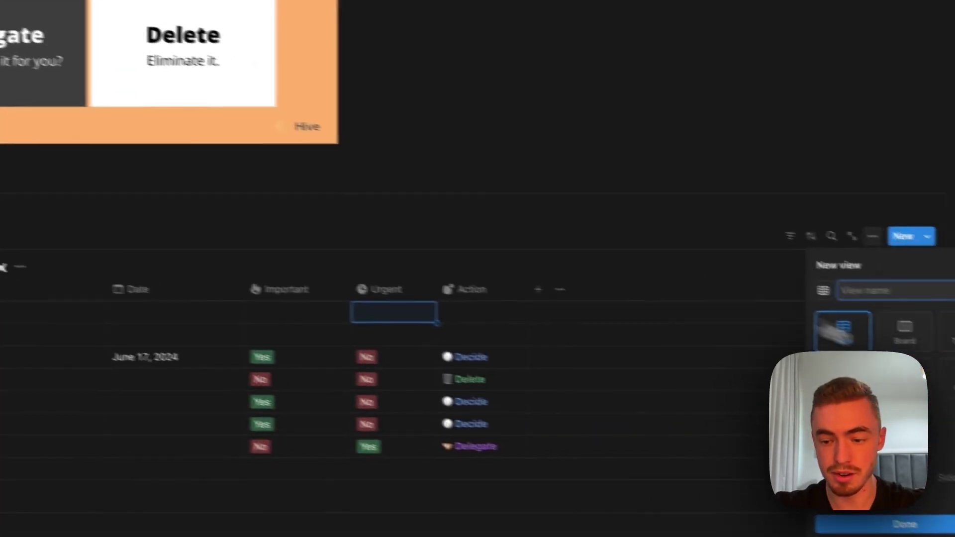
{"action": "left_click", "coordinate": [907, 377]}
{"action": "type", "text": "today"}
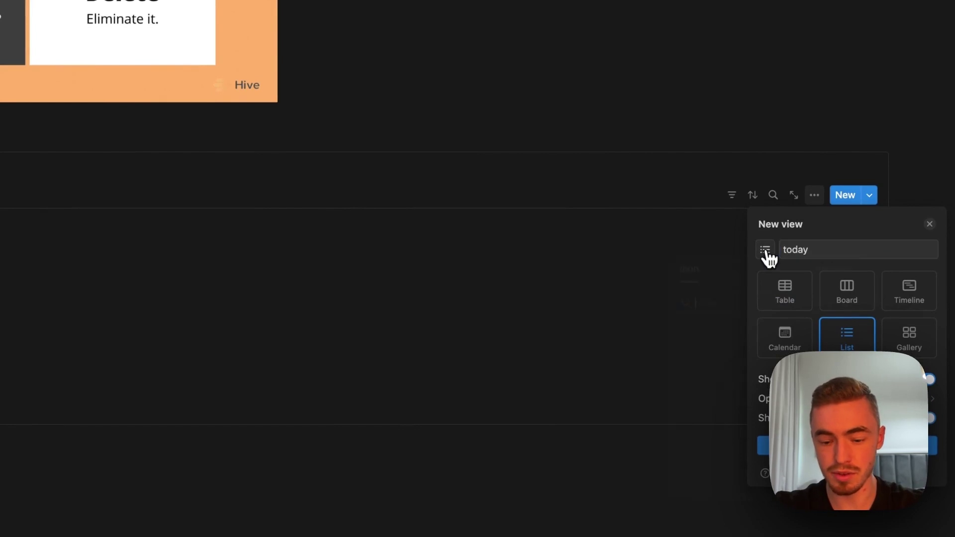
{"action": "left_click", "coordinate": [766, 252]}
{"action": "type", "text": "clic"}
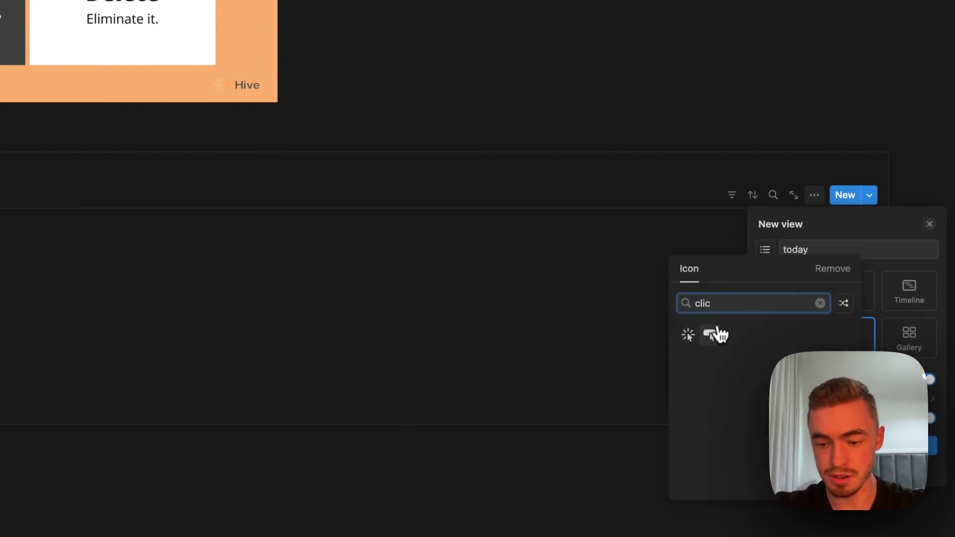
{"action": "left_click", "coordinate": [716, 334]}
{"action": "left_click", "coordinate": [763, 385]}
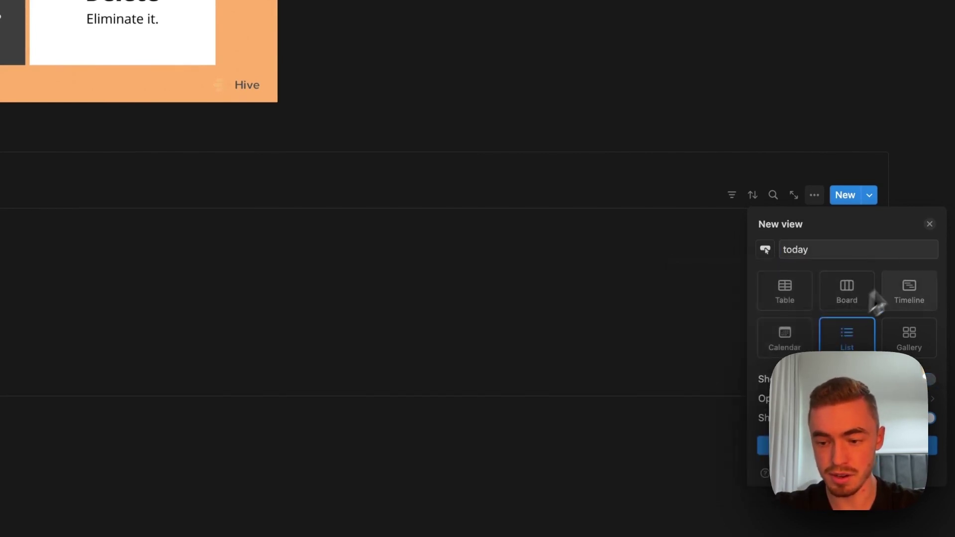
{"action": "left_click", "coordinate": [929, 225]}
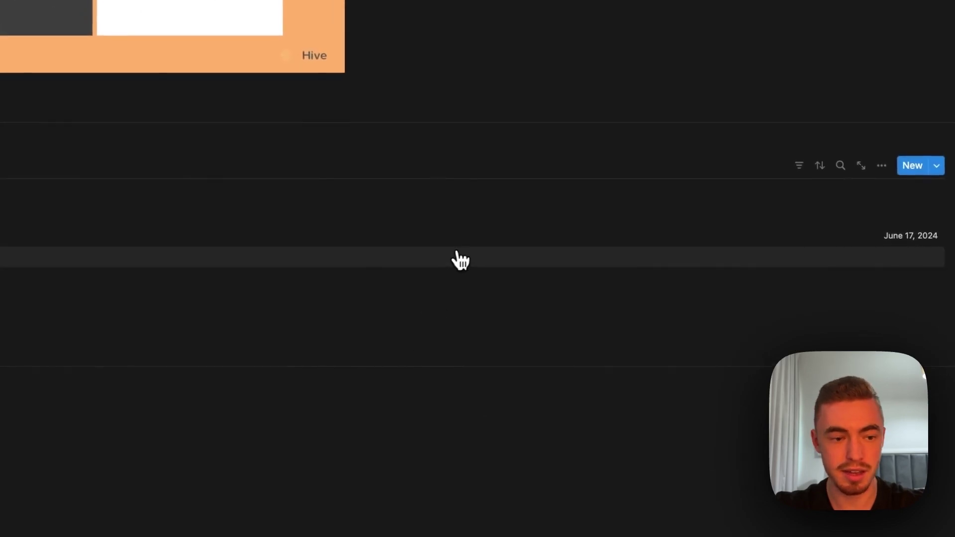
Filter the today view to tasks whose start date is Today
{"action": "left_click", "coordinate": [800, 167]}
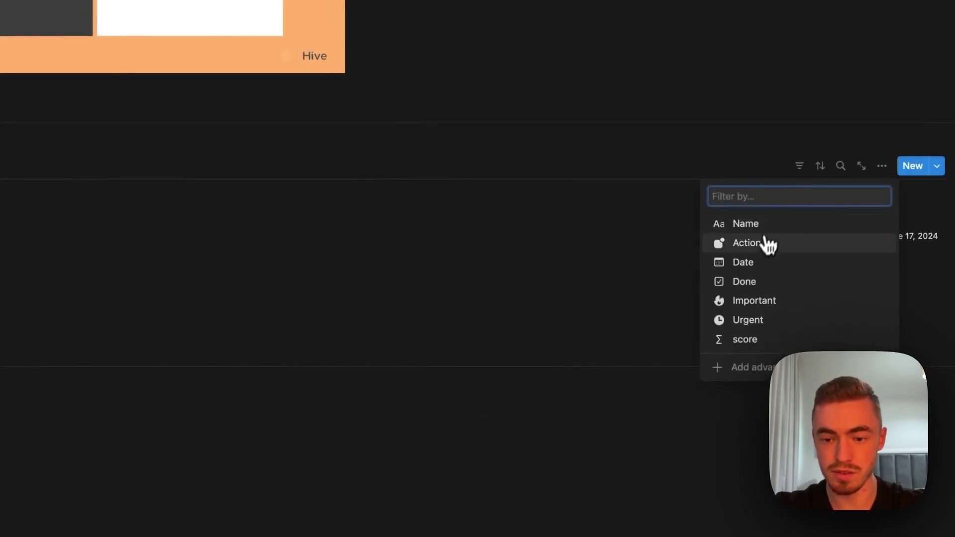
{"action": "left_click", "coordinate": [754, 261]}
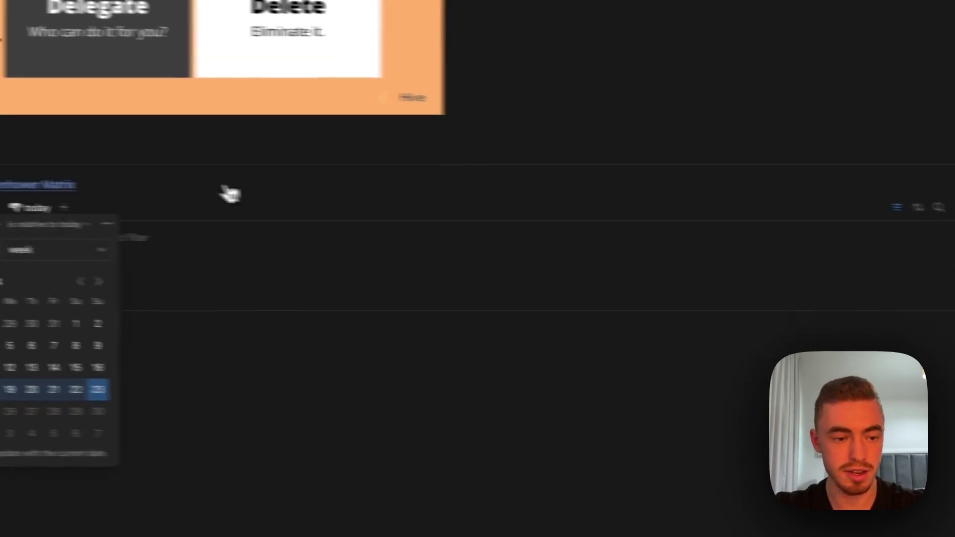
{"action": "left_click", "coordinate": [59, 224]}
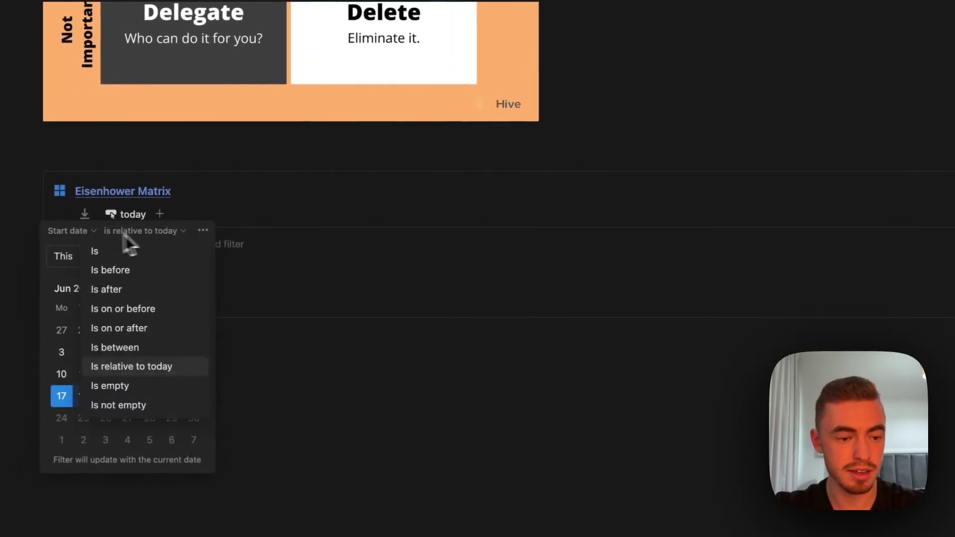
{"action": "left_click", "coordinate": [23, 249]}
{"action": "left_click", "coordinate": [197, 255]}
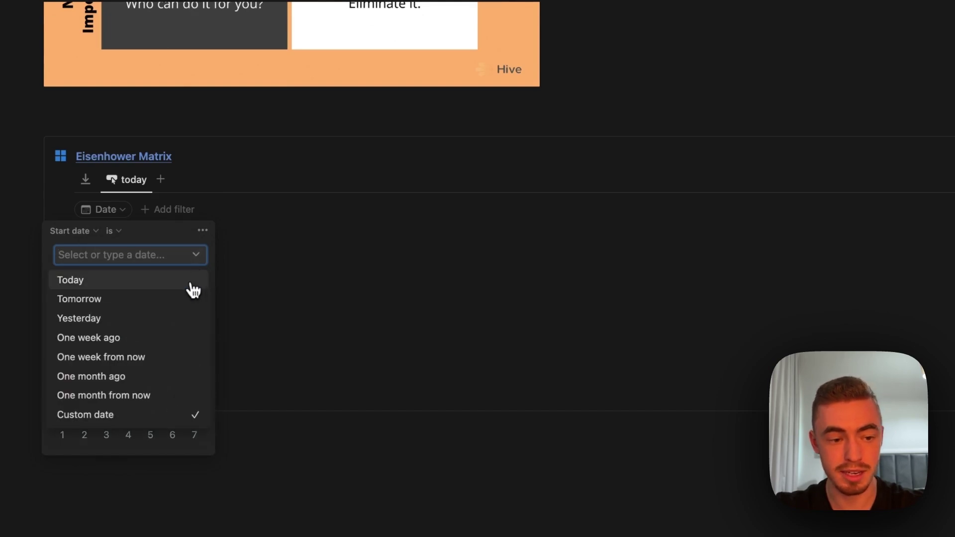
{"action": "left_click", "coordinate": [189, 279]}
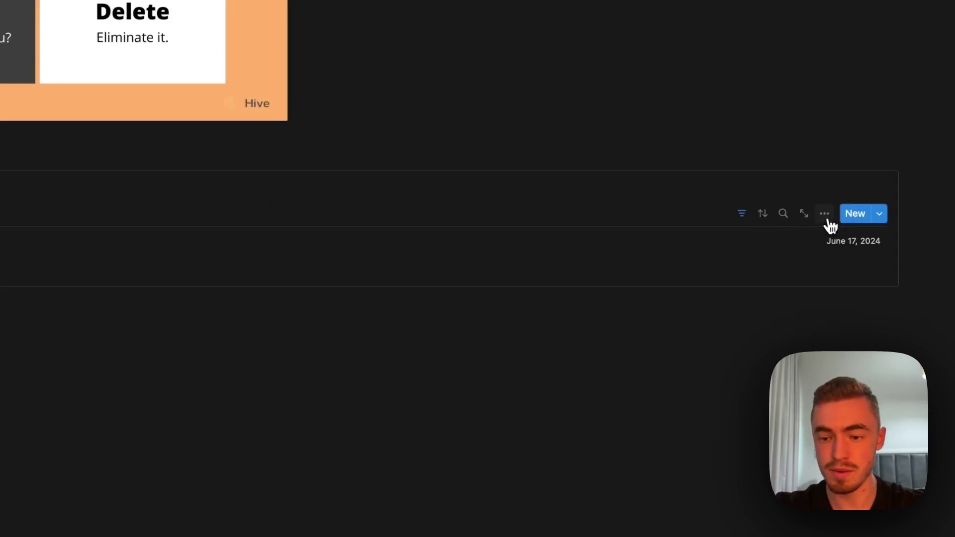
Show the Done checkbox property in the today list
{"action": "left_click", "coordinate": [824, 214]}
{"action": "left_click", "coordinate": [811, 324]}
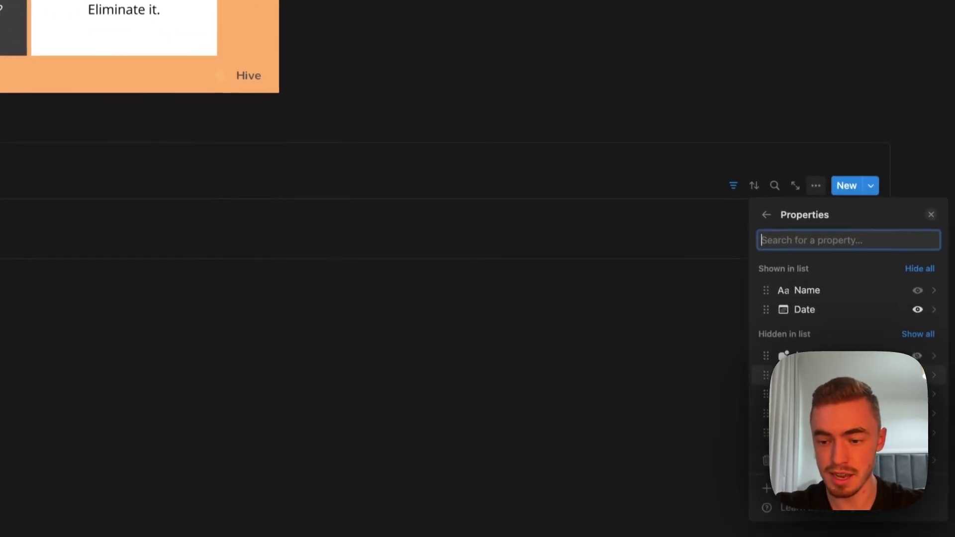
{"action": "left_click", "coordinate": [917, 377]}
{"action": "left_click", "coordinate": [931, 215]}
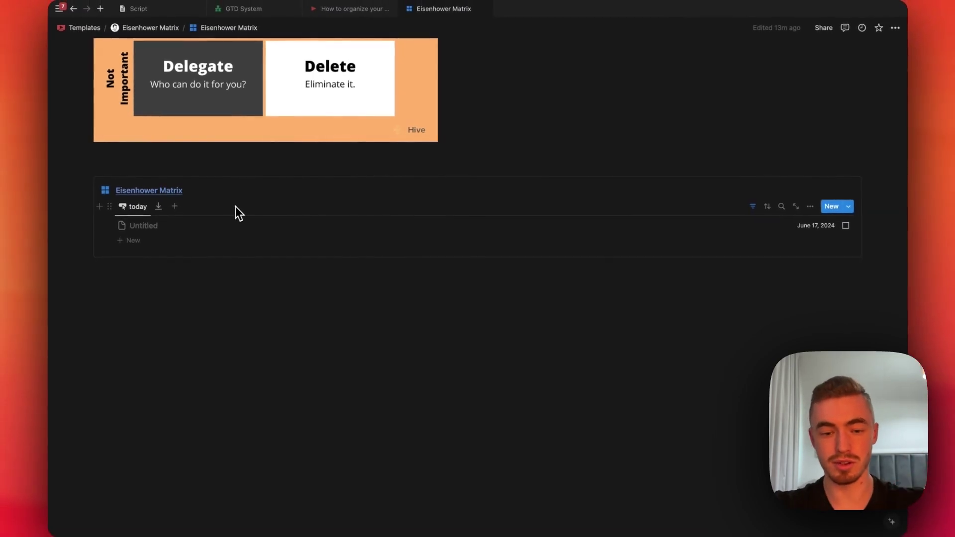
Duplicate the today view and name the copy "do" with a flame icon
{"action": "left_click", "coordinate": [125, 206]}
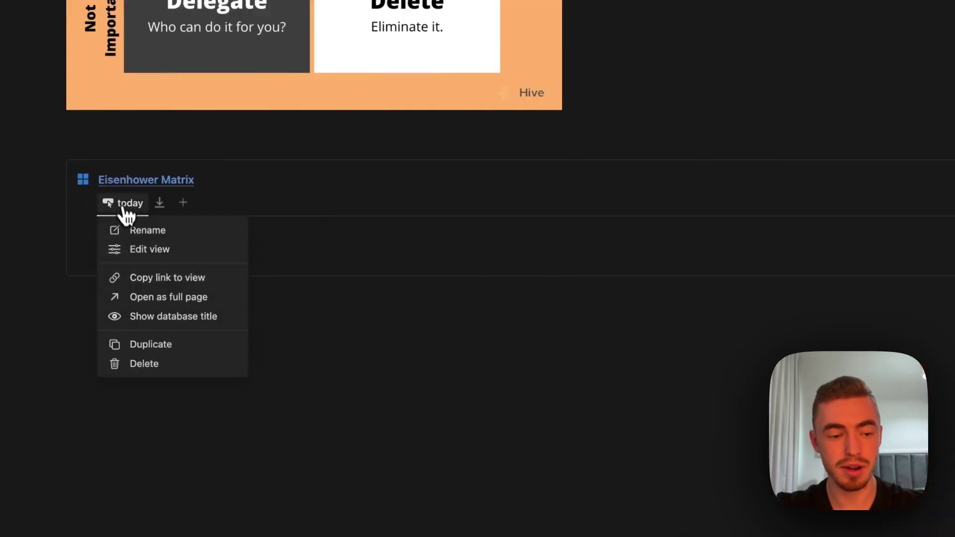
{"action": "left_click", "coordinate": [175, 344]}
{"action": "type", "text": "do"}
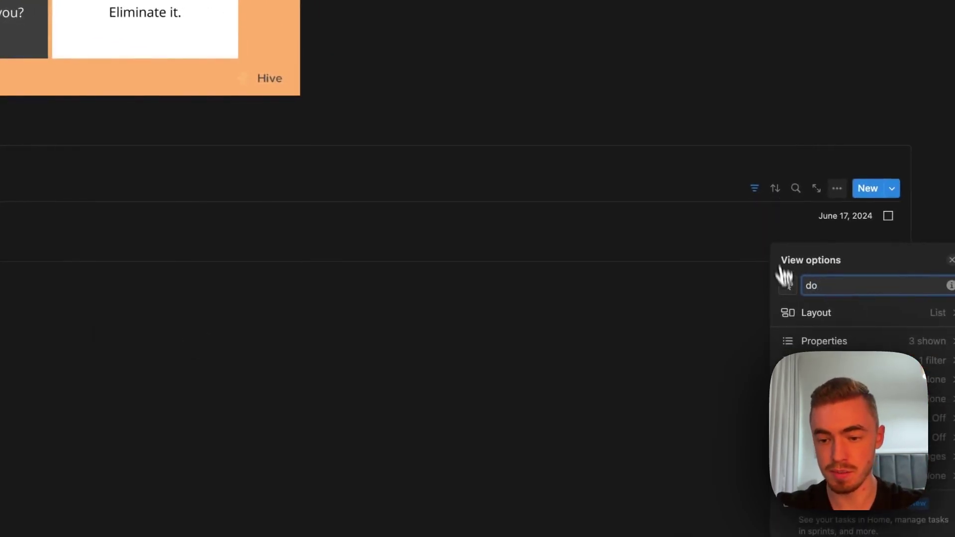
{"action": "left_click", "coordinate": [788, 285]}
{"action": "left_click", "coordinate": [711, 394]}
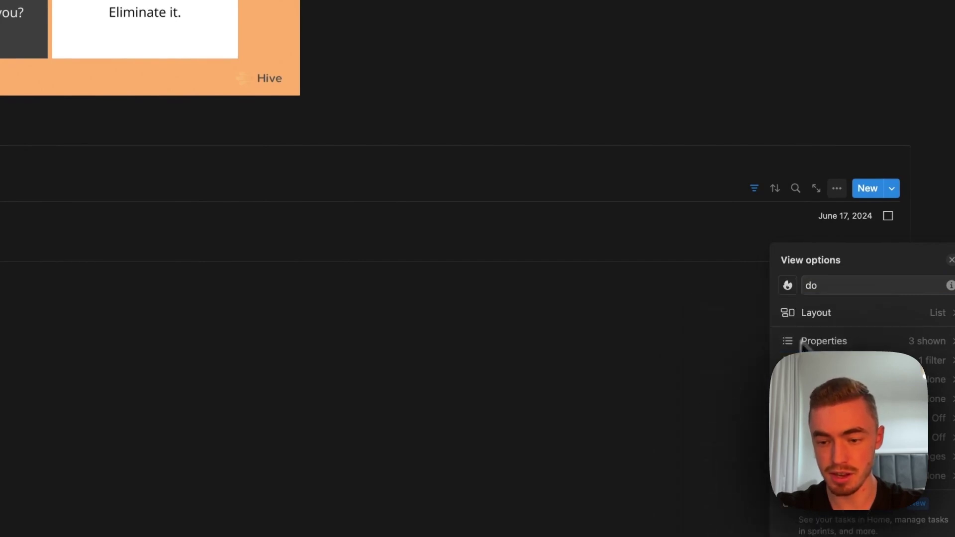
{"action": "left_click", "coordinate": [951, 260]}
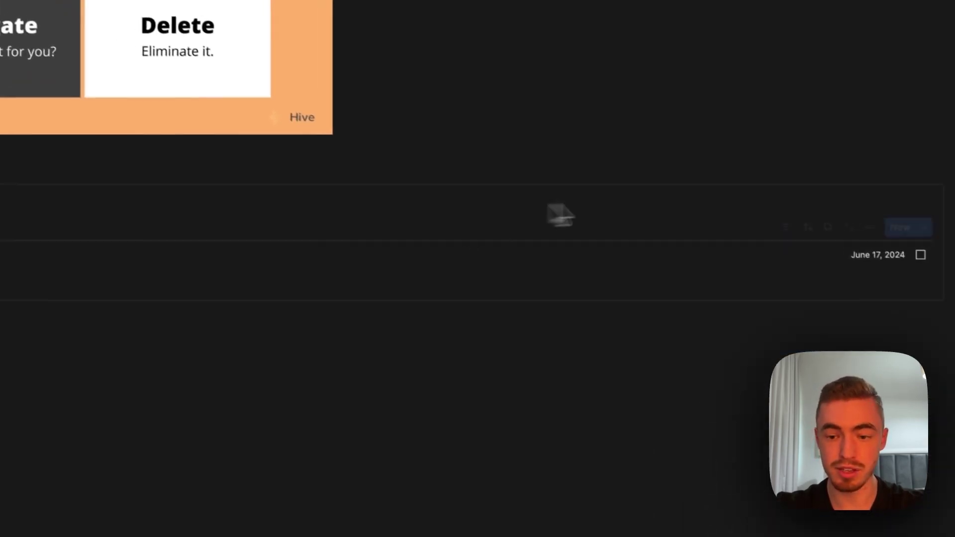
Delete the Date filter from the do view
{"action": "left_click", "coordinate": [794, 238]}
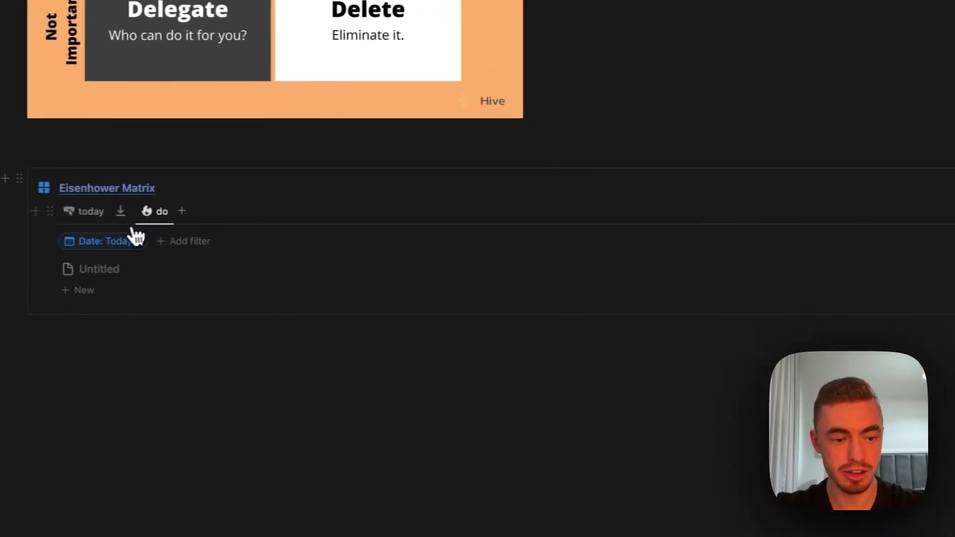
{"action": "left_click", "coordinate": [142, 242]}
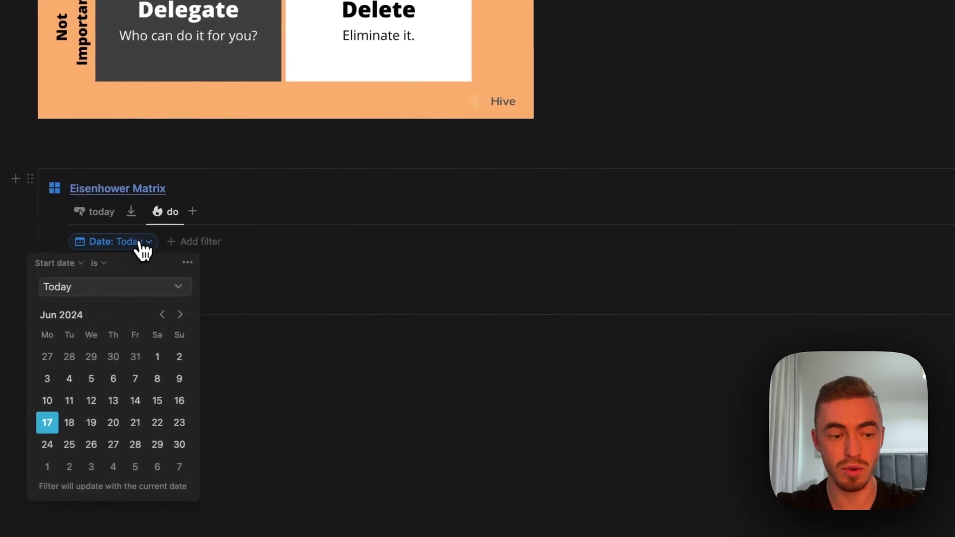
{"action": "left_click", "coordinate": [190, 265]}
{"action": "left_click", "coordinate": [234, 272]}
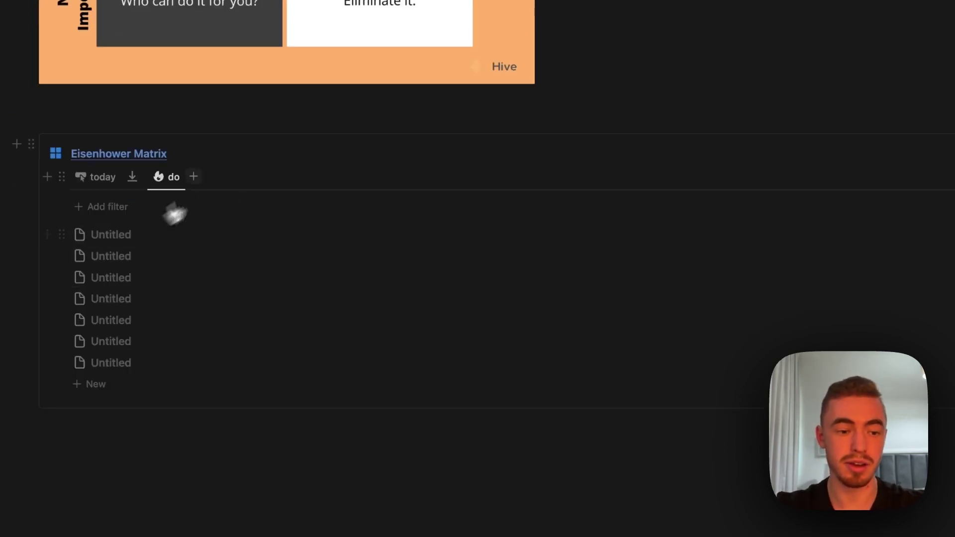
Filter the do view to tasks whose Action contains "do"
{"action": "left_click", "coordinate": [832, 195]}
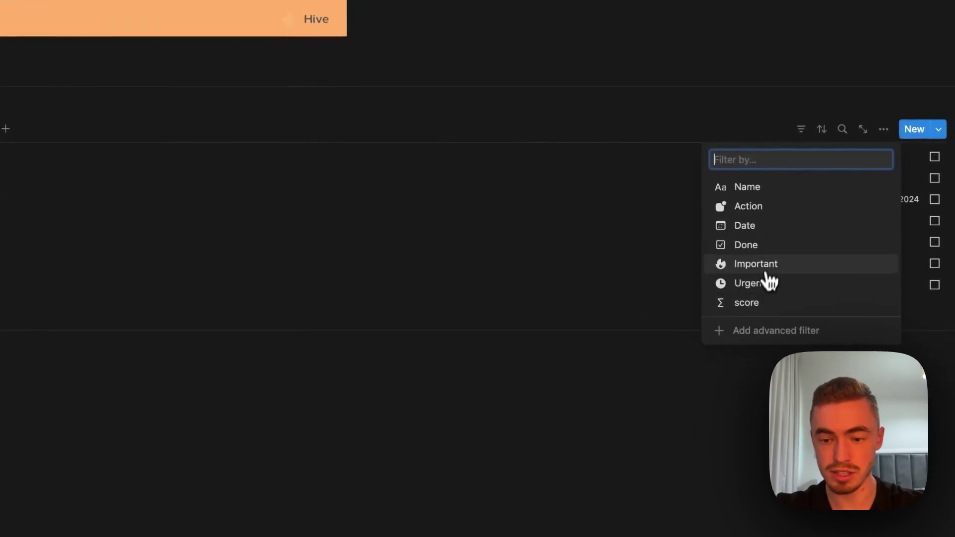
{"action": "left_click", "coordinate": [783, 208]}
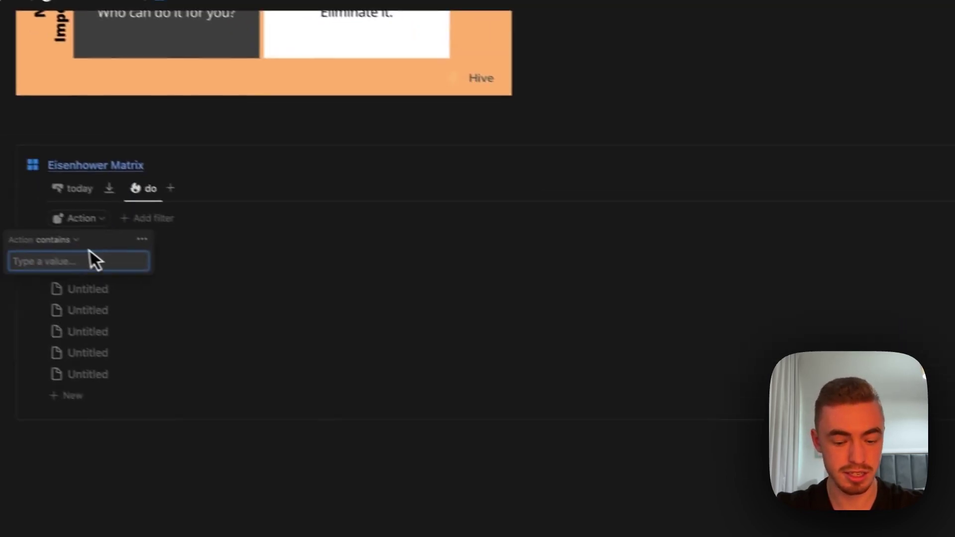
{"action": "type", "text": "do"}
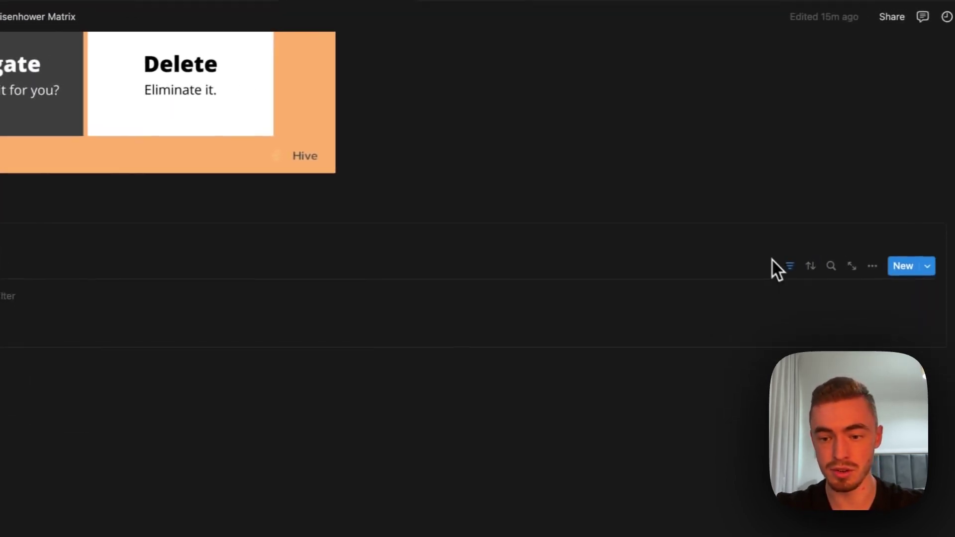
In the inbox view, set the first blank task's Important to Yes and Urgent to Yes
{"action": "left_click", "coordinate": [82, 260]}
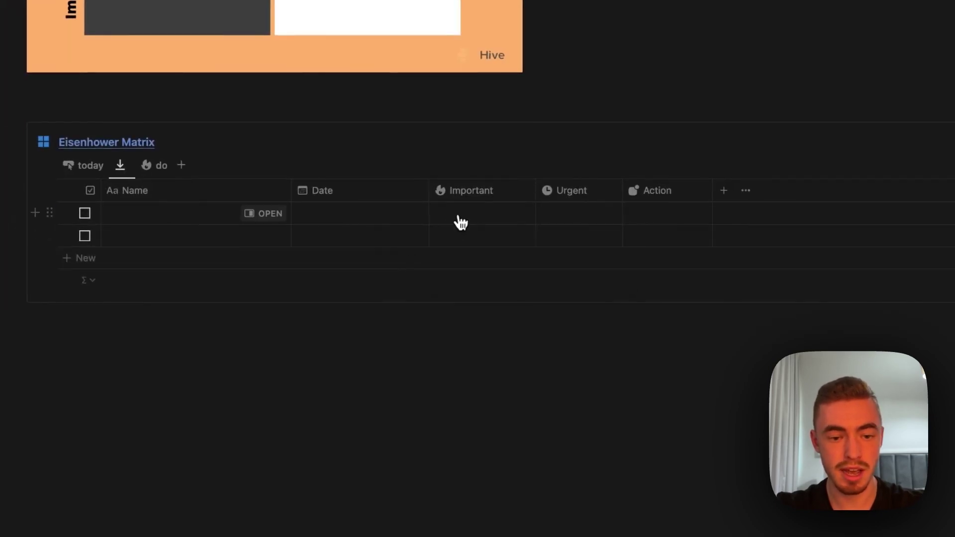
{"action": "left_click", "coordinate": [419, 312]}
{"action": "left_click", "coordinate": [499, 260]}
{"action": "left_click", "coordinate": [590, 217]}
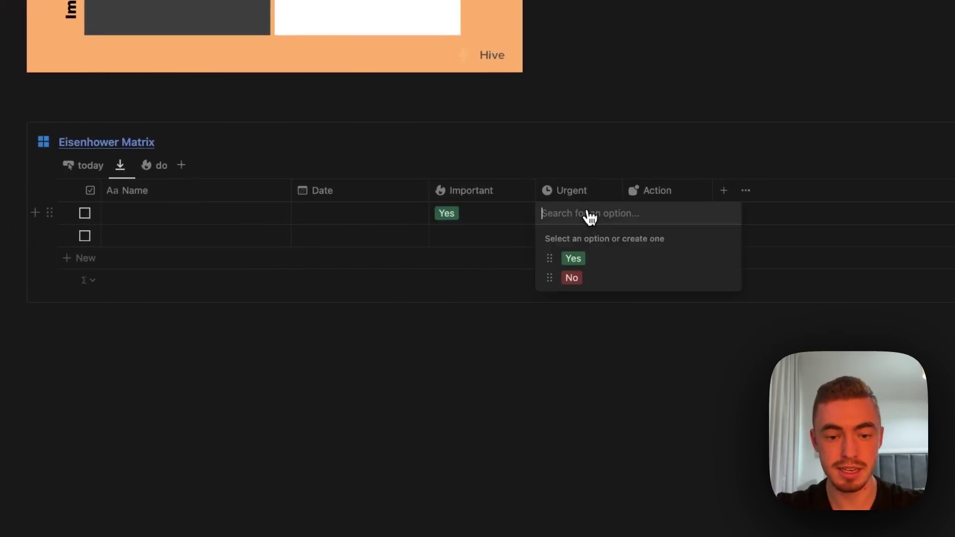
{"action": "left_click", "coordinate": [577, 257]}
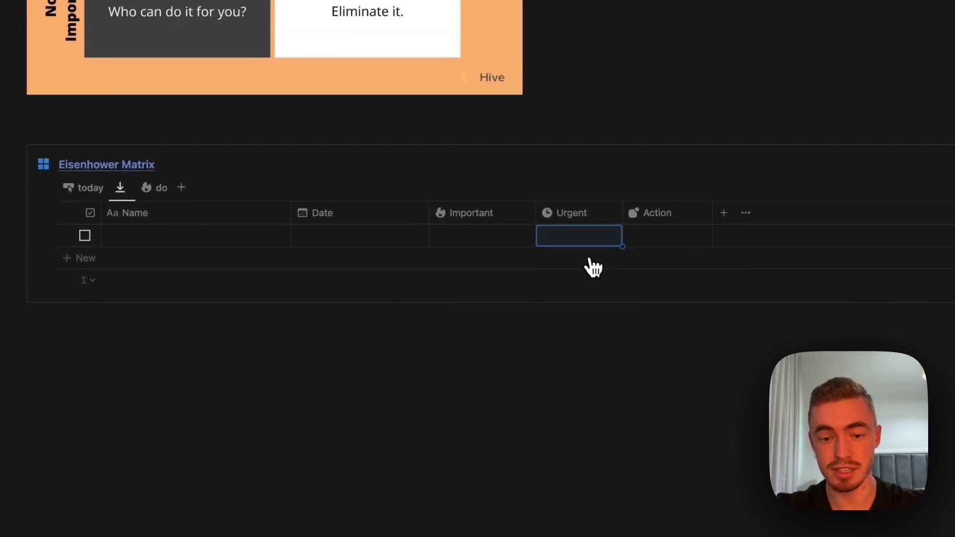
Show the Action property in the do list, placed directly after Name
{"action": "left_click", "coordinate": [147, 196]}
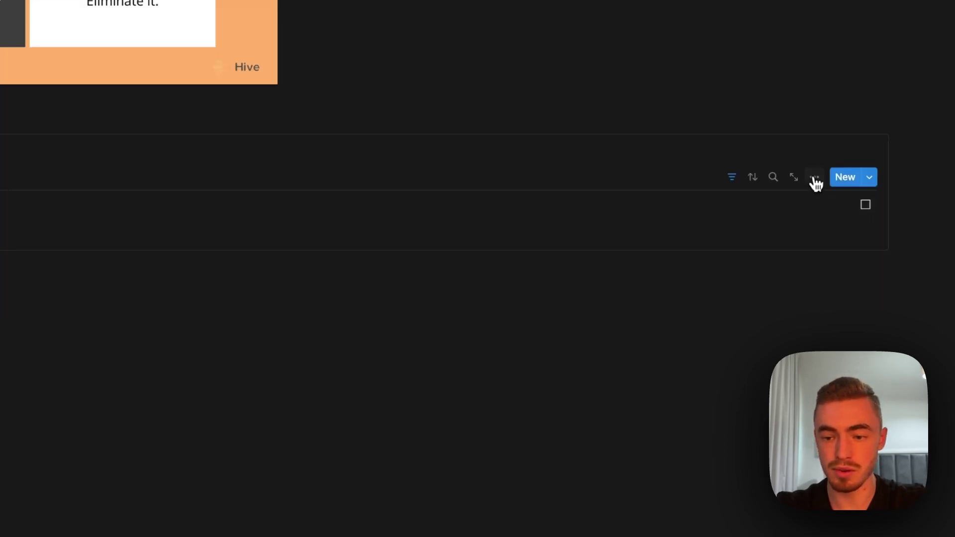
{"action": "left_click", "coordinate": [815, 179]}
{"action": "left_click", "coordinate": [781, 284]}
{"action": "left_click_drag", "start_coordinate": [841, 366], "coordinate": [846, 302]}
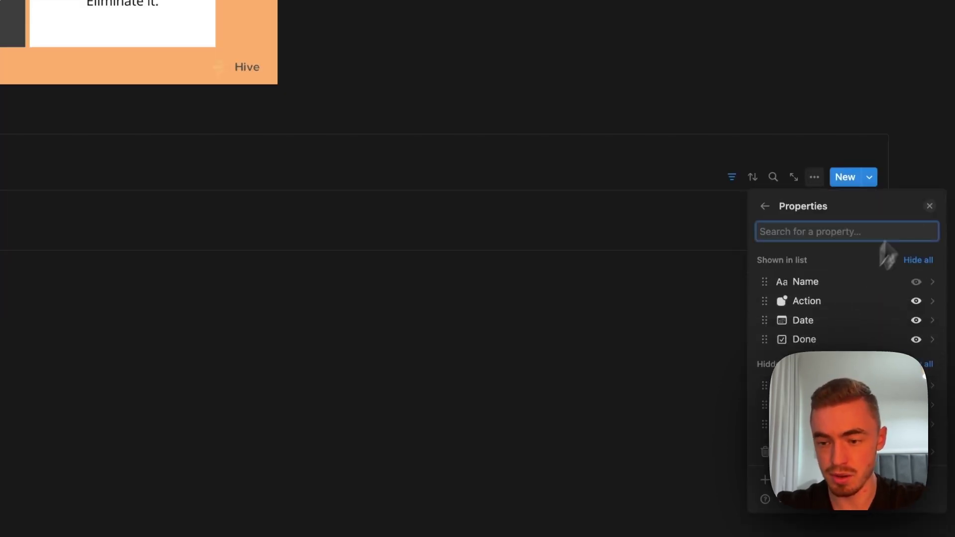
{"action": "left_click", "coordinate": [929, 209]}
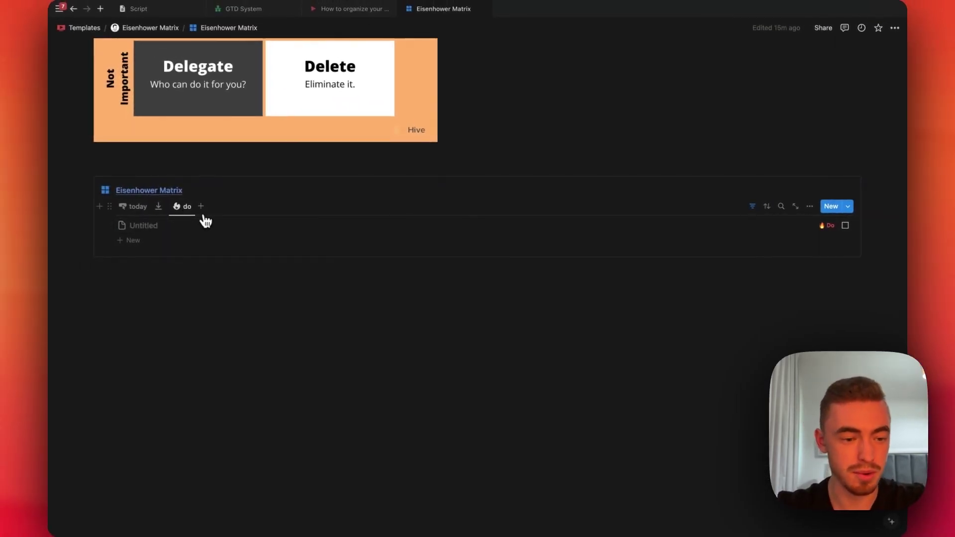
Duplicate the do view and name the copy "decide" with a clock icon
{"action": "left_click", "coordinate": [185, 206]}
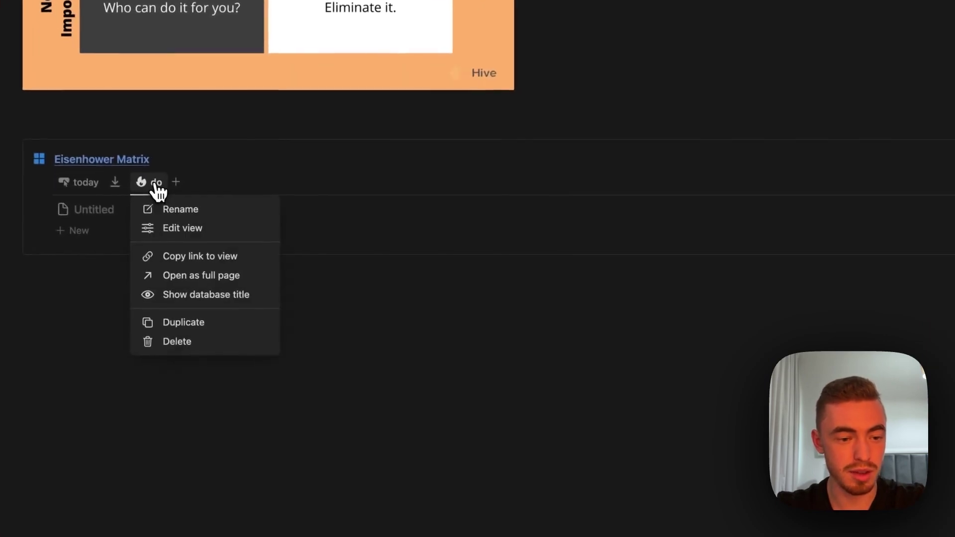
{"action": "left_click", "coordinate": [189, 323]}
{"action": "type", "text": "decide"}
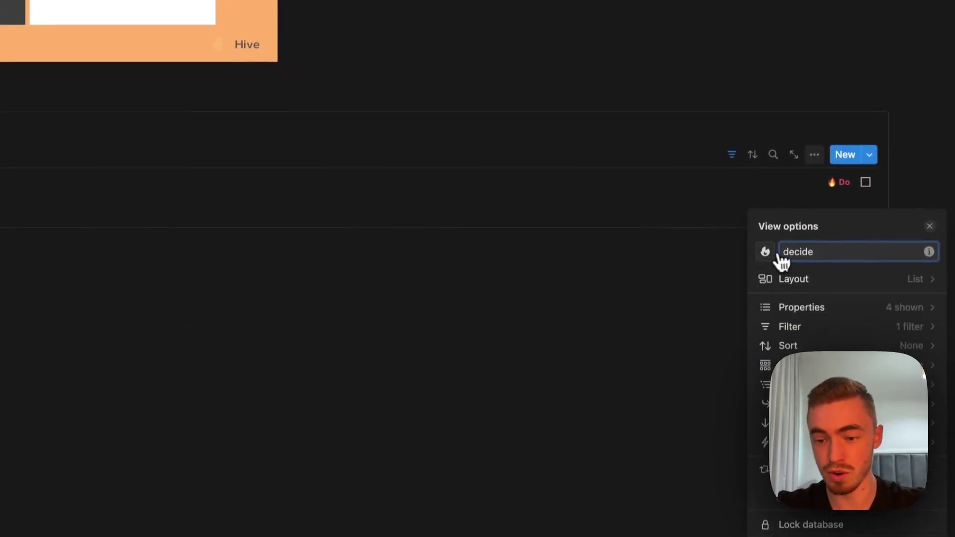
{"action": "left_click", "coordinate": [765, 277]}
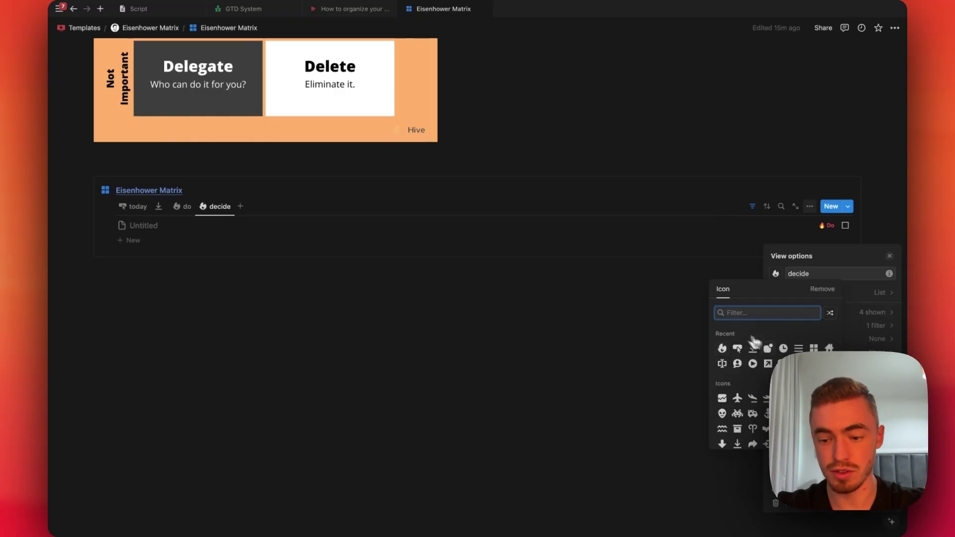
{"action": "left_click", "coordinate": [783, 348]}
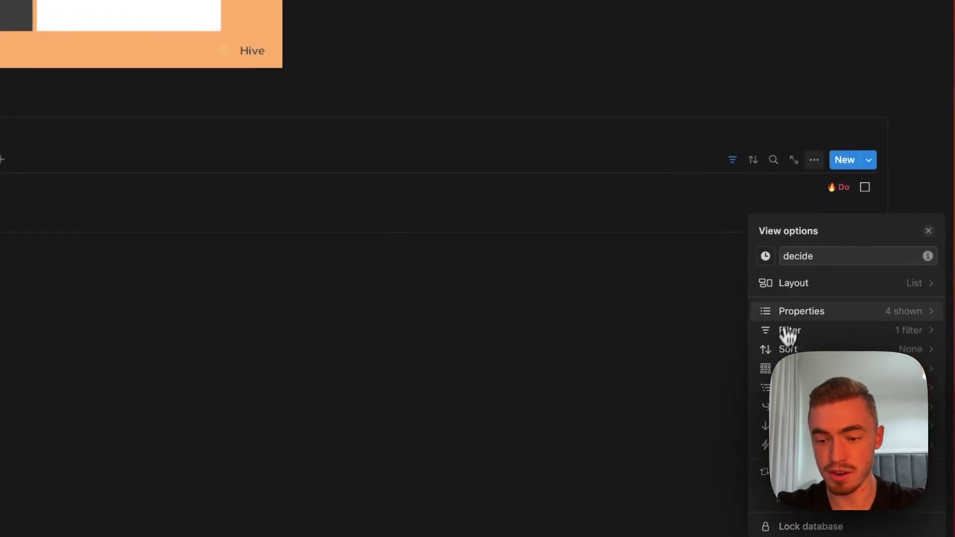
Change the decide view's layout to Table
{"action": "left_click", "coordinate": [789, 297]}
{"action": "left_click", "coordinate": [804, 283]}
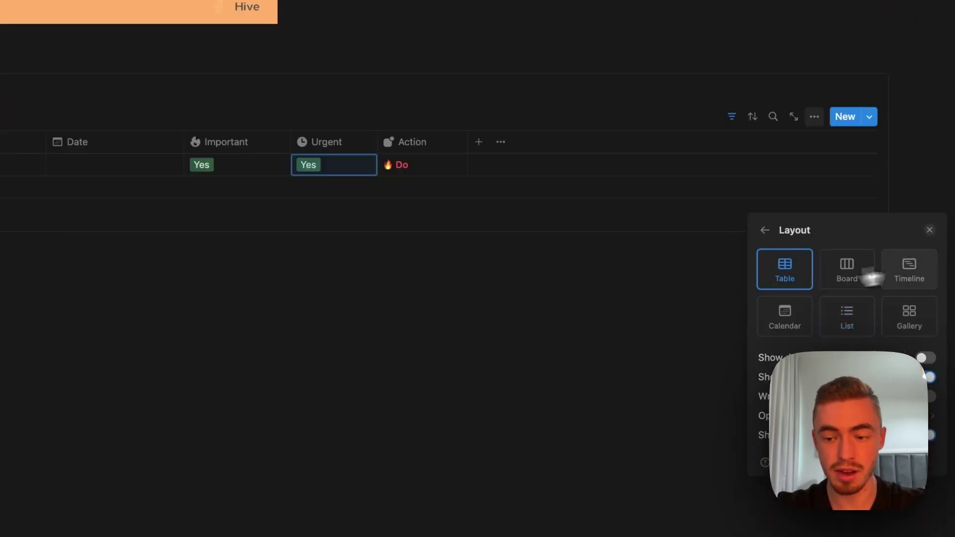
{"action": "left_click", "coordinate": [938, 233]}
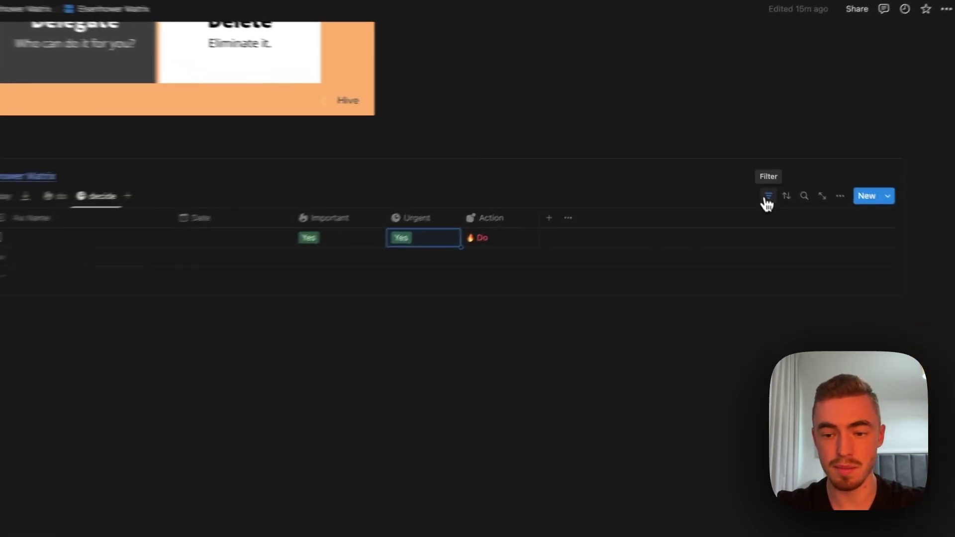
Set the decide view's filter to Action contains "decide" and move the Date column after Action
{"action": "left_click", "coordinate": [752, 177]}
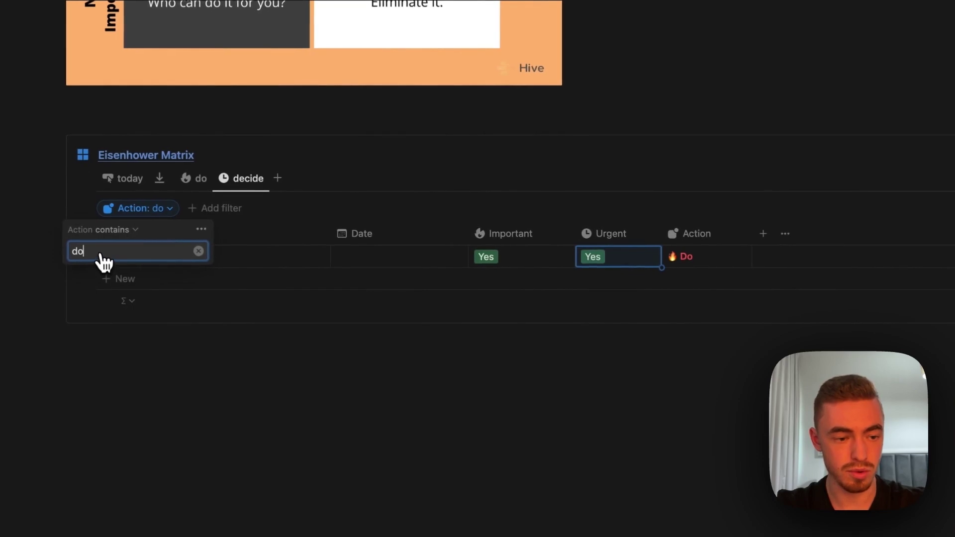
{"action": "key", "text": "BackSpace"}
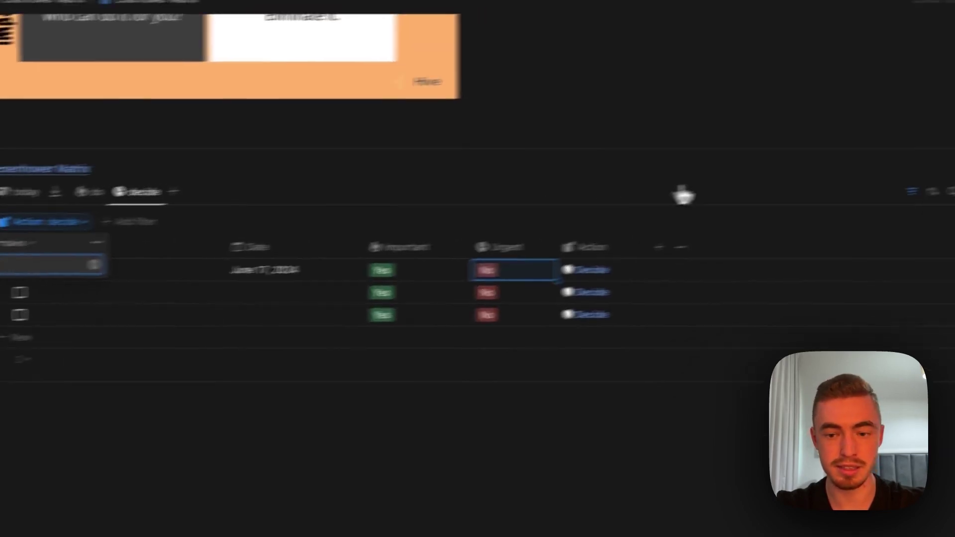
{"action": "left_click", "coordinate": [792, 219]}
{"action": "left_click", "coordinate": [793, 220]}
{"action": "left_click_drag", "start_coordinate": [234, 220], "coordinate": [562, 228]}
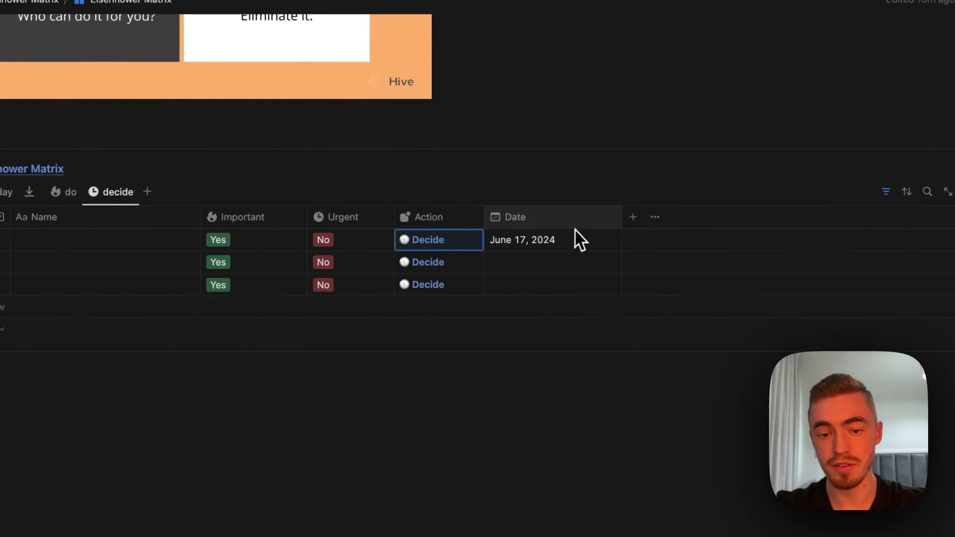
Convert the decide view's filter to an advanced filter and add a rule limiting it to tasks with an empty Date
{"action": "left_click", "coordinate": [886, 193]}
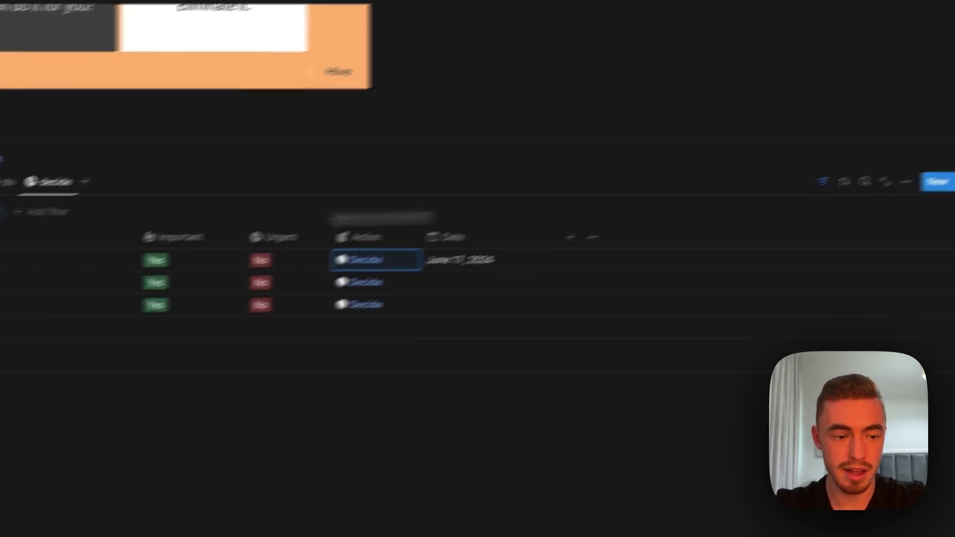
{"action": "left_click", "coordinate": [145, 165]}
{"action": "left_click", "coordinate": [207, 175]}
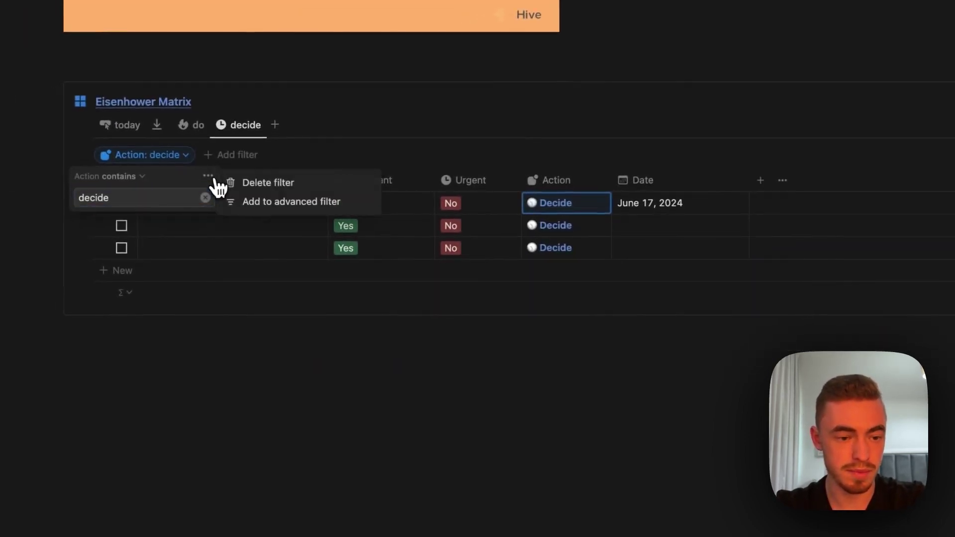
{"action": "left_click", "coordinate": [265, 209]}
{"action": "left_click", "coordinate": [84, 215]}
{"action": "left_click", "coordinate": [85, 239]}
{"action": "left_click", "coordinate": [92, 215]}
{"action": "left_click", "coordinate": [96, 309]}
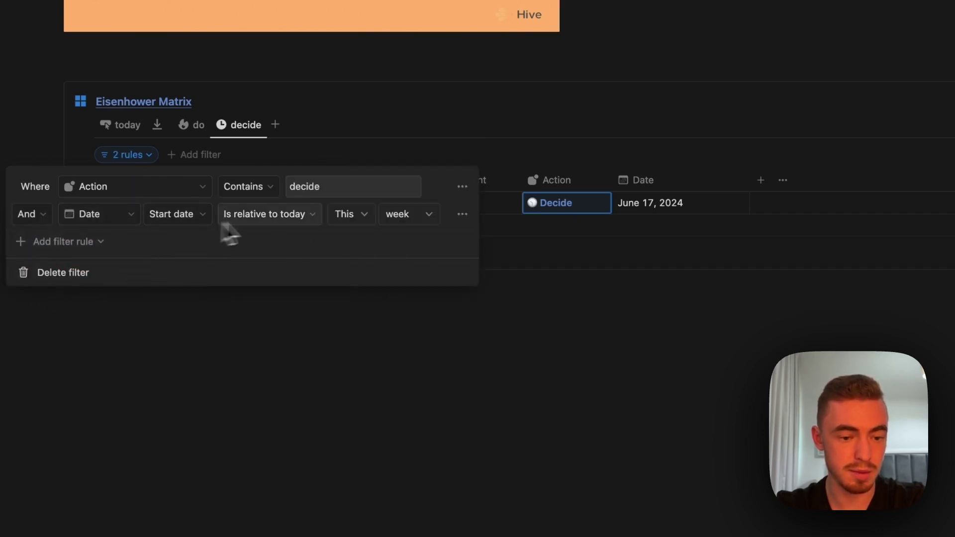
{"action": "left_click", "coordinate": [308, 224]}
{"action": "left_click", "coordinate": [269, 374]}
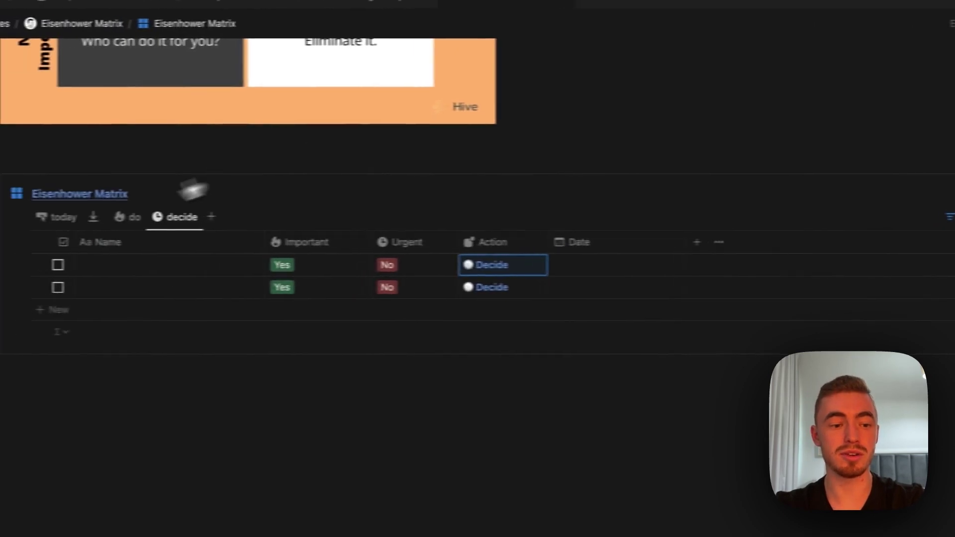
{"action": "left_click", "coordinate": [93, 217]}
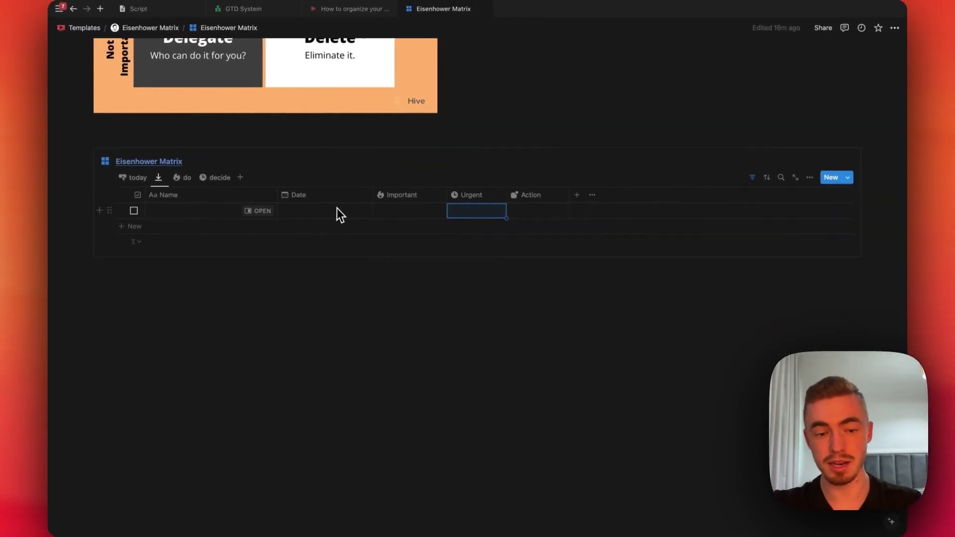
{"action": "left_click", "coordinate": [219, 177]}
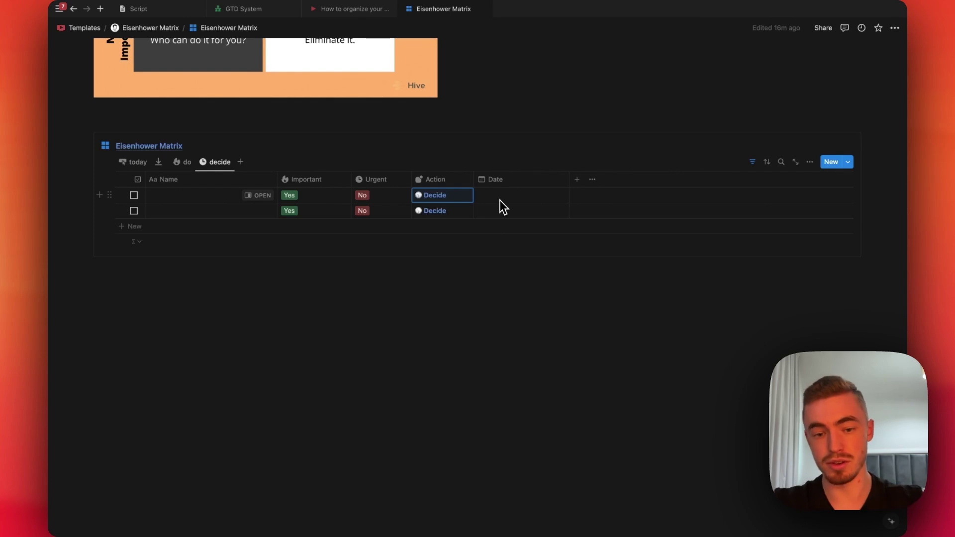
Copy the link to the decide view and paste it below the database as a linked database view
{"action": "left_click", "coordinate": [216, 163]}
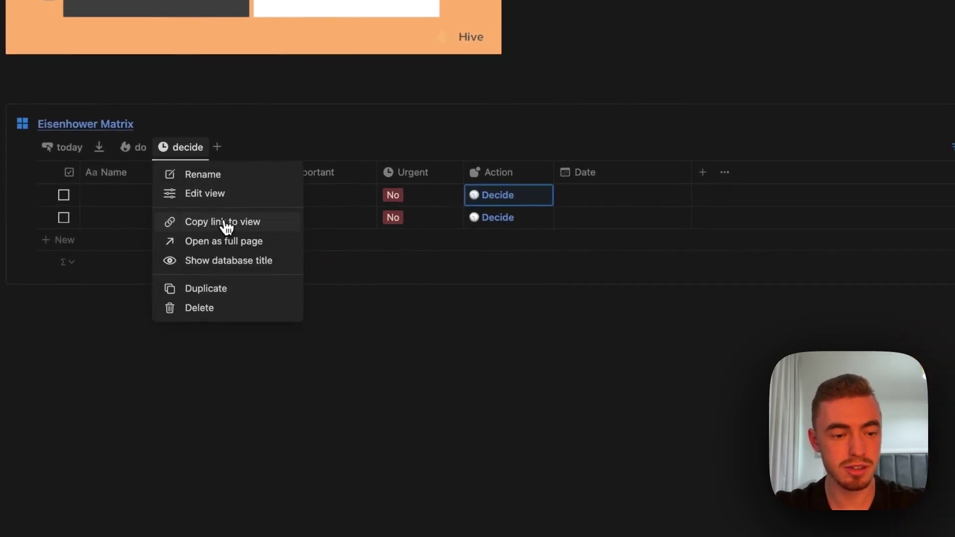
{"action": "key", "text": "Escape"}
{"action": "left_click", "coordinate": [212, 328]}
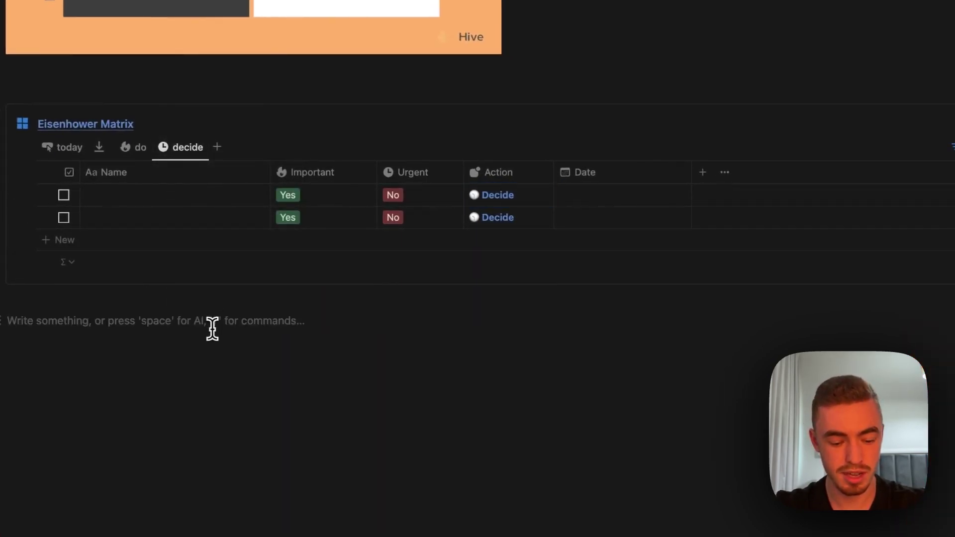
{"action": "key", "text": "super+v"}
{"action": "left_click", "coordinate": [708, 346]}
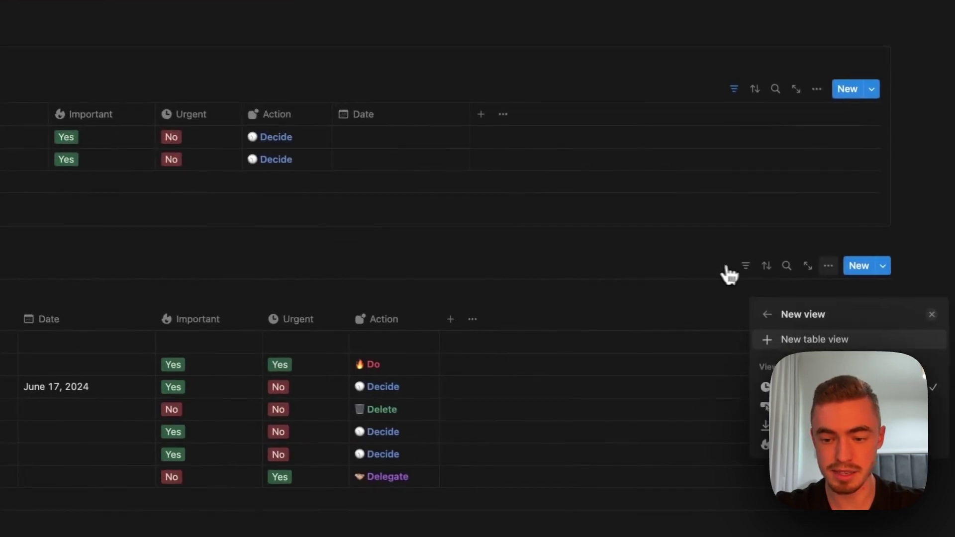
{"action": "left_click", "coordinate": [931, 315]}
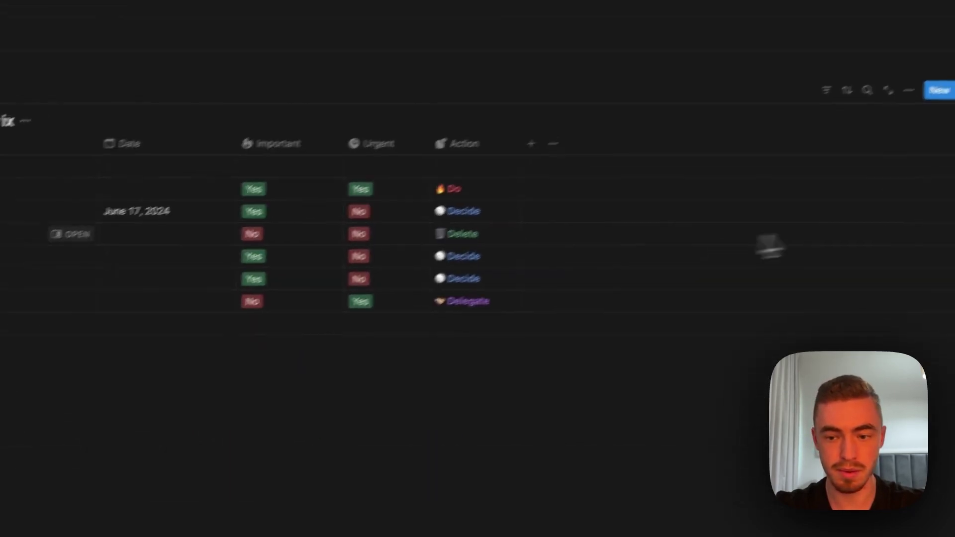
Change the new linked view's layout to Calendar, hide its database title, and show the Action and Done properties on its cards
{"action": "left_click", "coordinate": [909, 90]}
{"action": "left_click", "coordinate": [872, 177]}
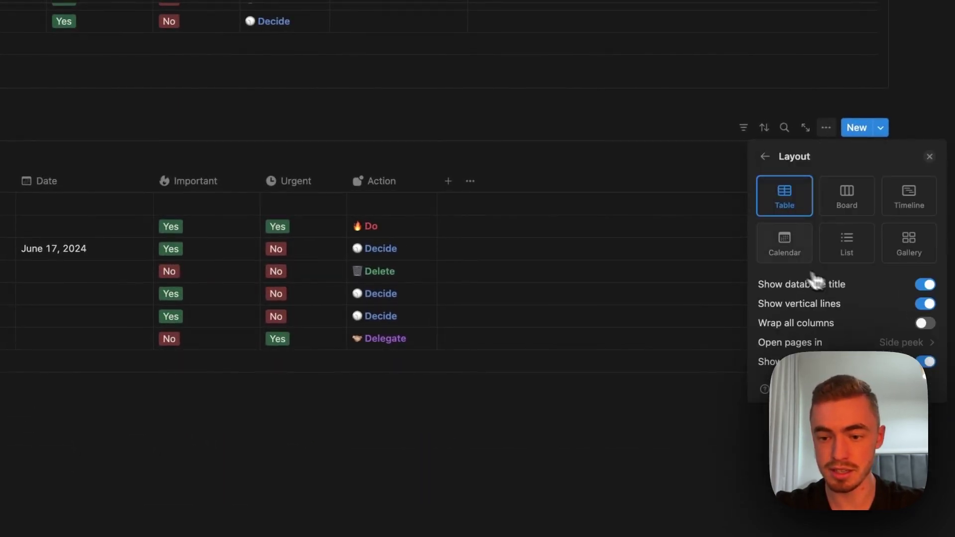
{"action": "left_click", "coordinate": [793, 247]}
{"action": "left_click", "coordinate": [798, 285]}
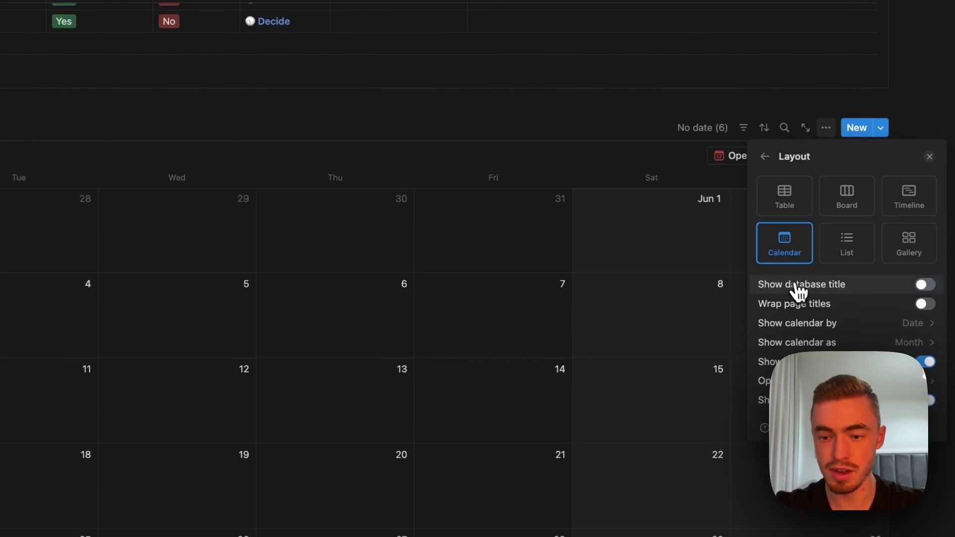
{"action": "left_click", "coordinate": [764, 157]}
{"action": "left_click", "coordinate": [806, 244]}
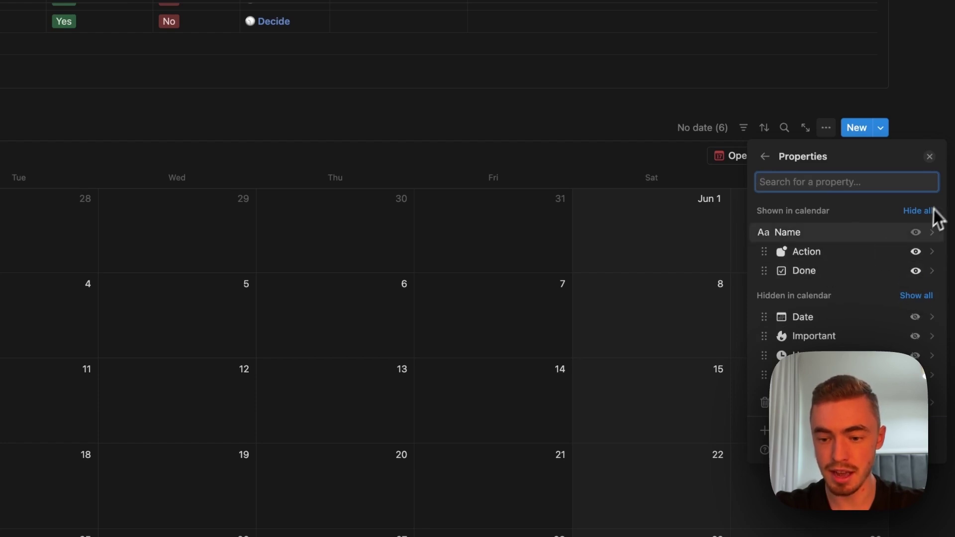
{"action": "left_click", "coordinate": [928, 159]}
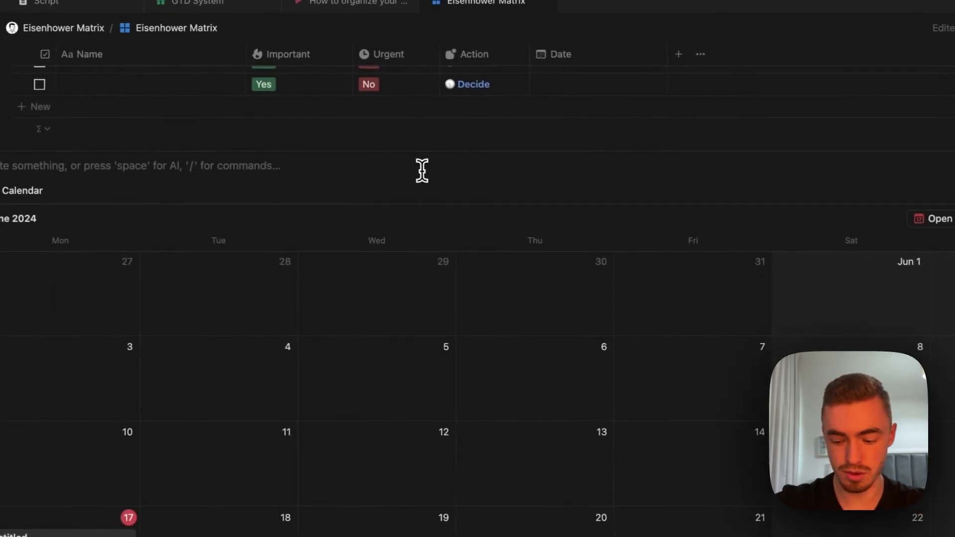
Add a callout titled "Calendar" above the calendar view and move the calendar inside it
{"action": "type", "text": "/callout"}
{"action": "key", "text": "Return"}
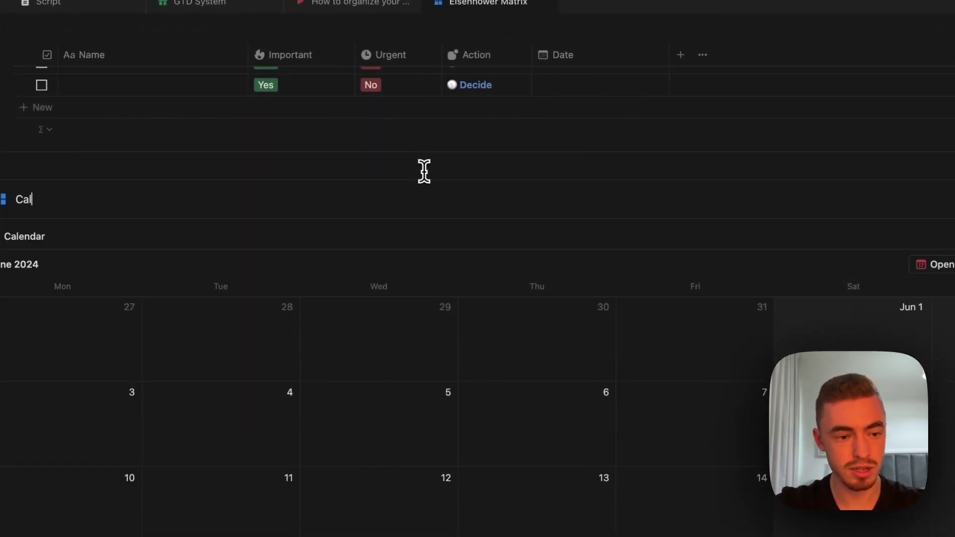
{"action": "type", "text": "r"}
{"action": "left_click_drag", "start_coordinate": [59, 194], "coordinate": [117, 149]}
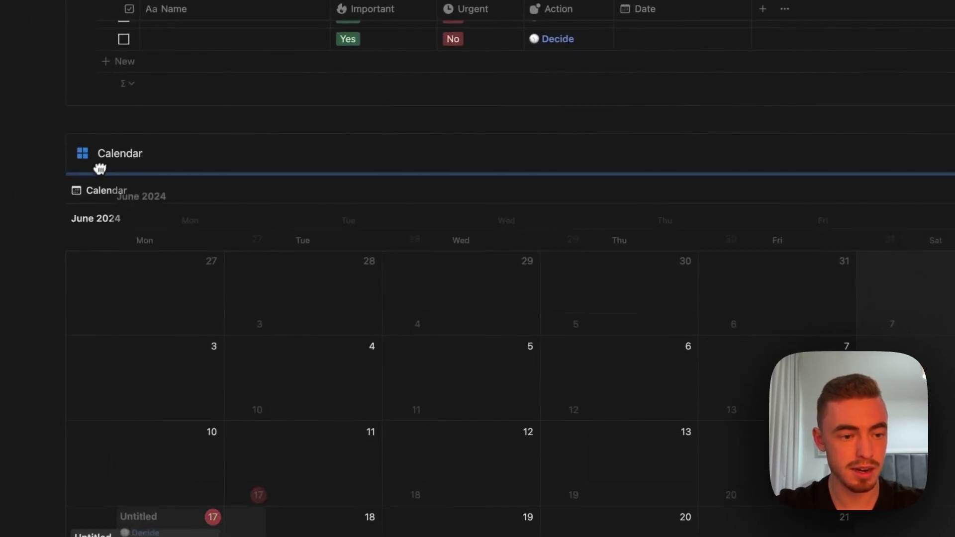
Style the callout title "Calendar" bold, underlined and blue, and give the callout a blue calendar icon
{"action": "double_click", "coordinate": [117, 149]}
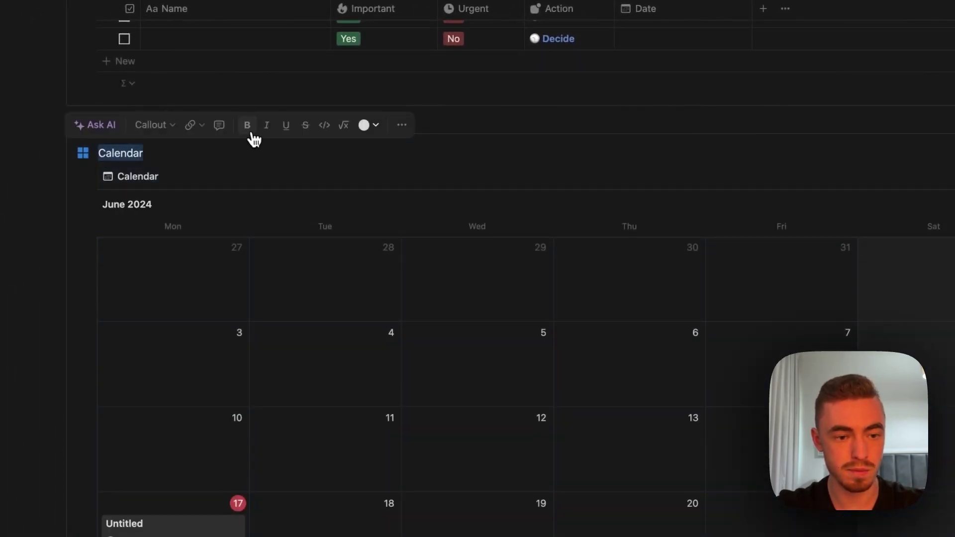
{"action": "left_click", "coordinate": [364, 125]}
{"action": "left_click", "coordinate": [338, 327]}
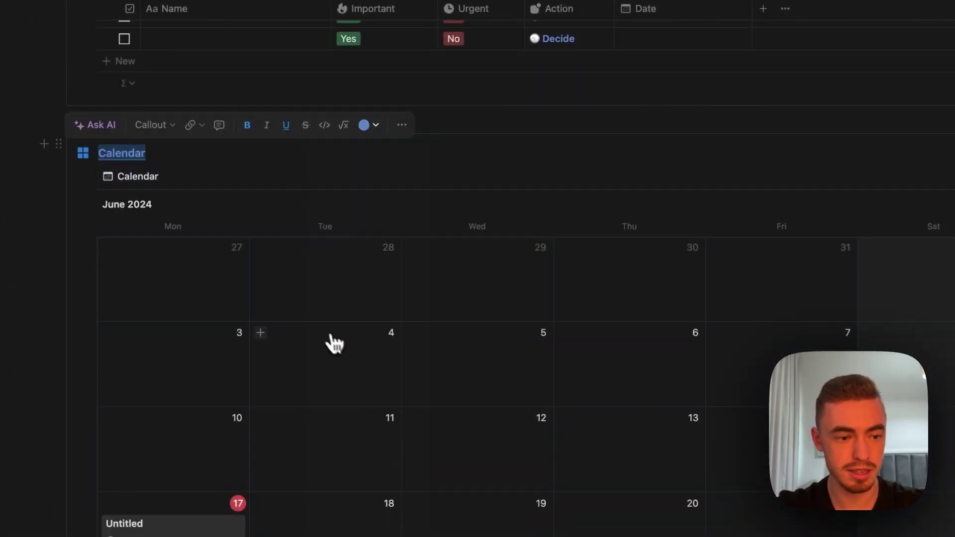
{"action": "left_click", "coordinate": [84, 152]}
{"action": "type", "text": "cal"}
{"action": "left_click", "coordinate": [206, 245]}
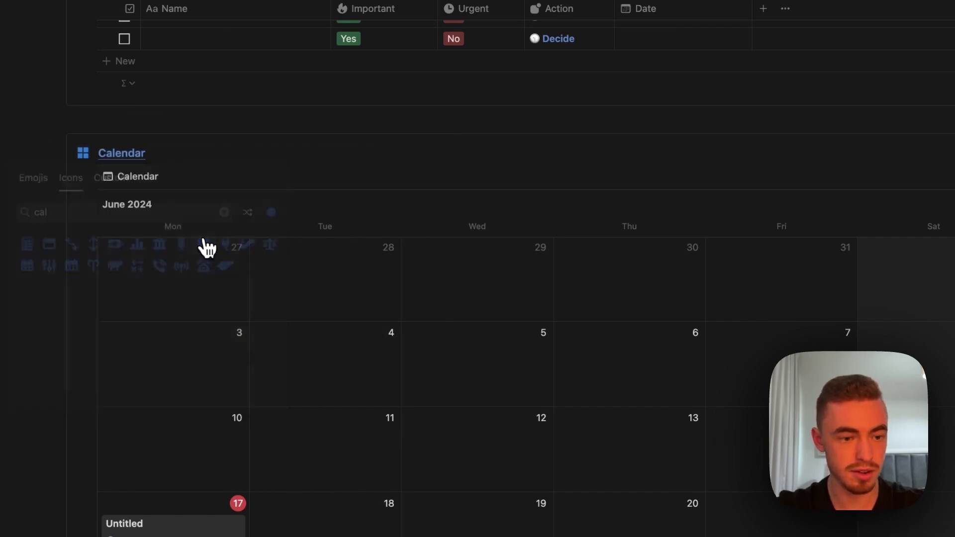
Give the calendar view a calendar icon and clear its view name
{"action": "left_click", "coordinate": [104, 175]}
{"action": "left_click", "coordinate": [426, 202]}
{"action": "left_click", "coordinate": [940, 182]}
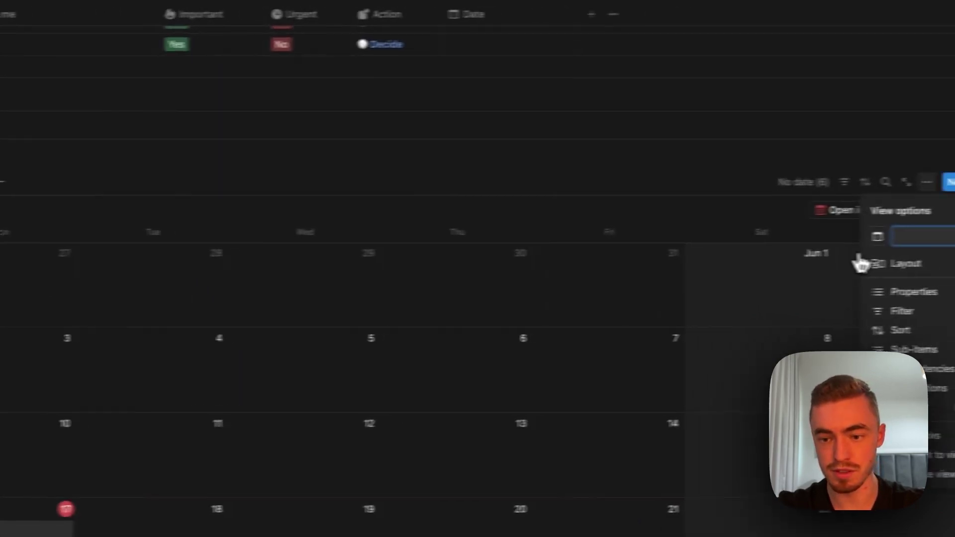
{"action": "left_click", "coordinate": [891, 237]}
{"action": "left_click", "coordinate": [826, 342]}
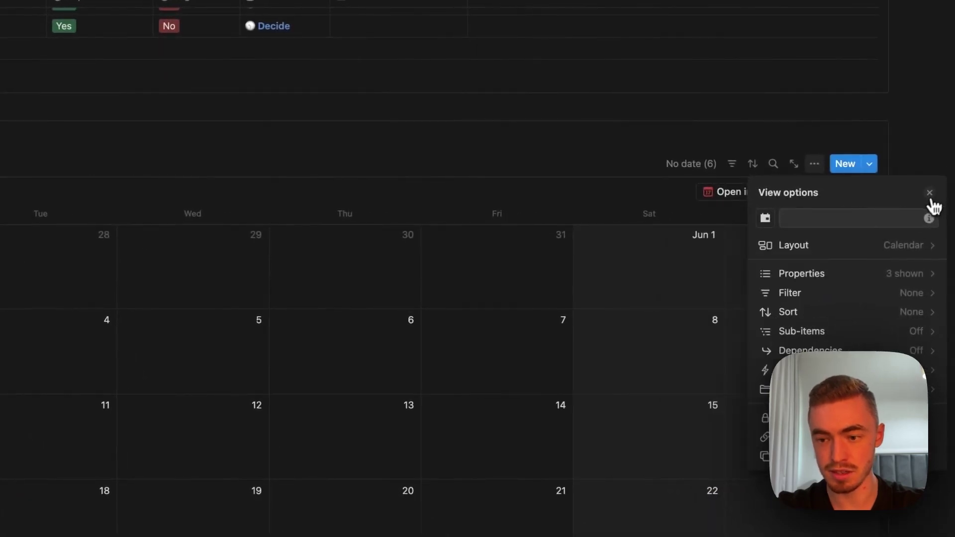
{"action": "left_click", "coordinate": [930, 196]}
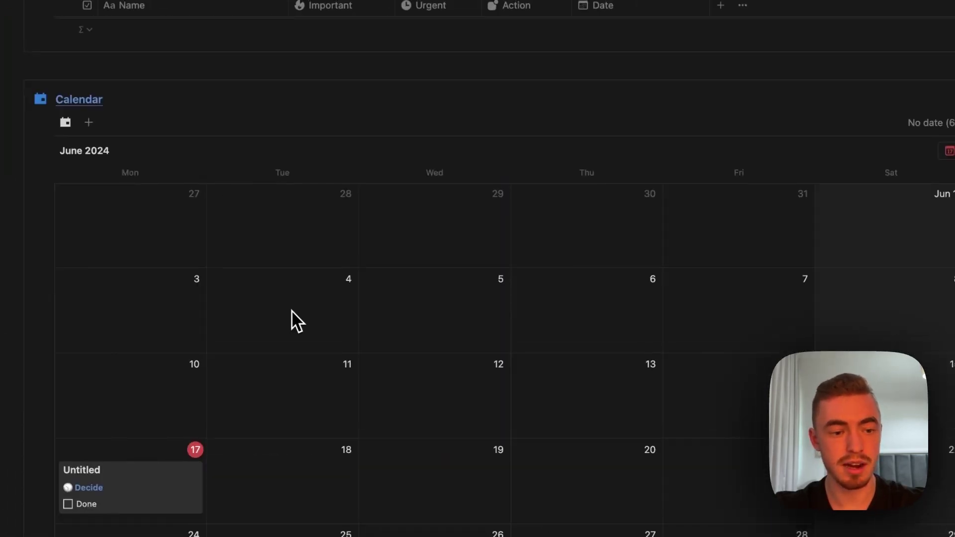
Duplicate the do view, rename the copy "delete" and give it a trash can icon
{"action": "scroll", "coordinate": [297, 320], "scroll_direction": "up", "scroll_amount": 5}
{"action": "left_click", "coordinate": [151, 201]}
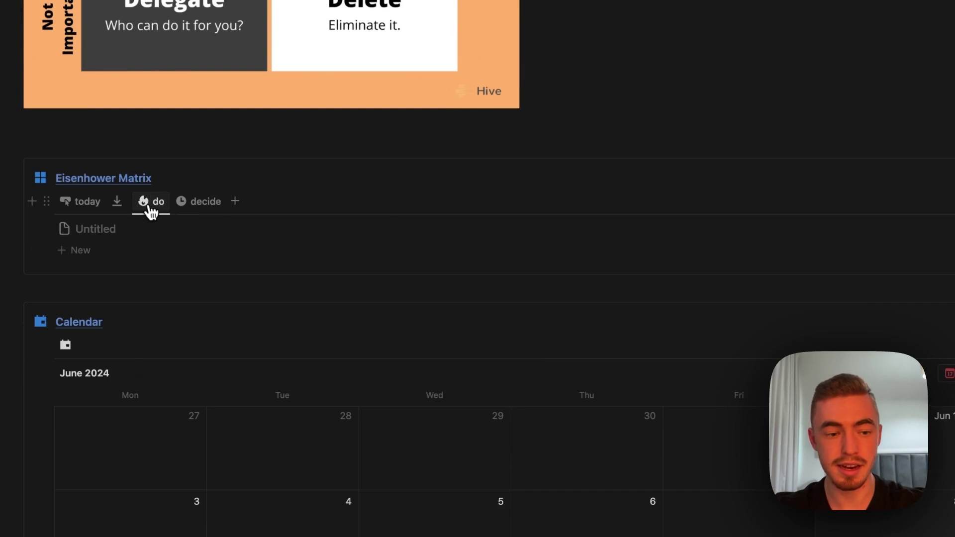
{"action": "left_click", "coordinate": [151, 207]}
{"action": "left_click", "coordinate": [182, 353]}
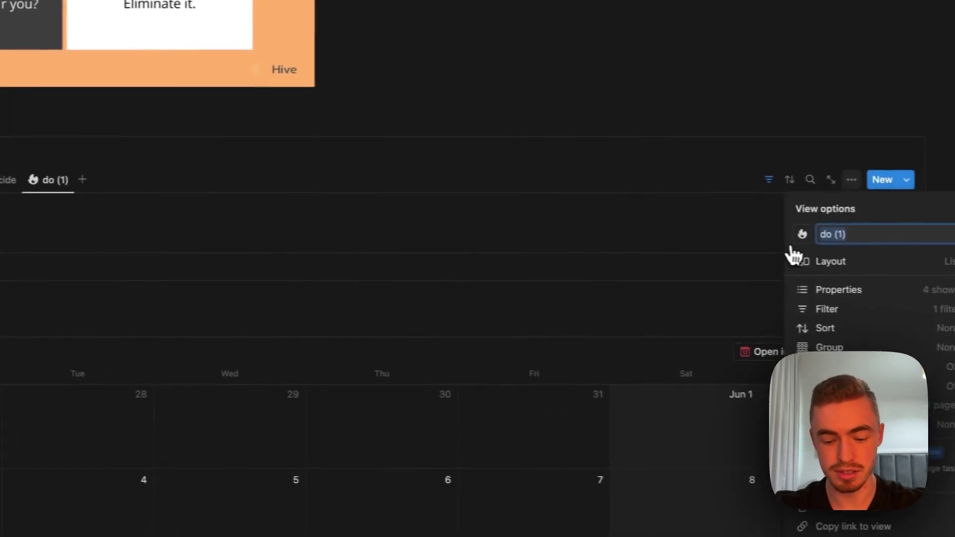
{"action": "type", "text": "dle"}
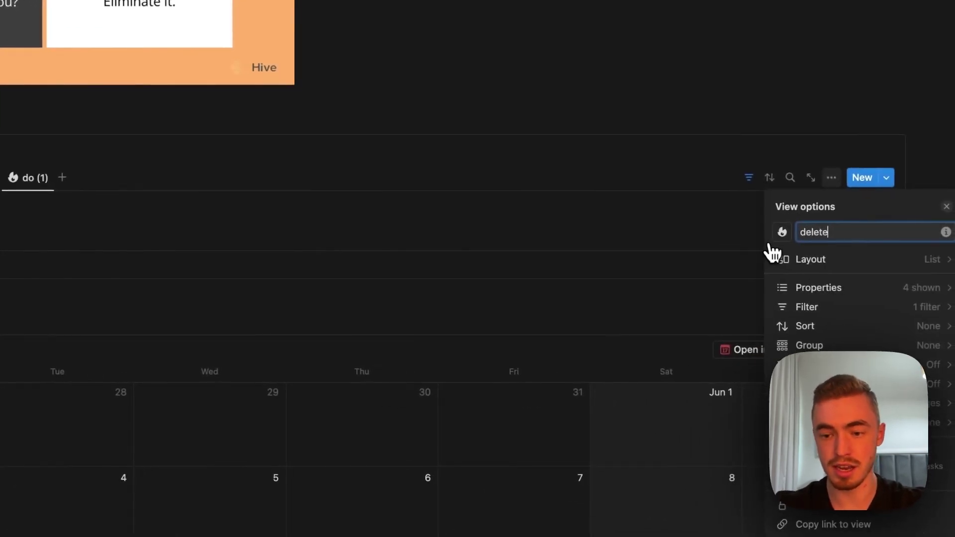
{"action": "left_click", "coordinate": [781, 233]}
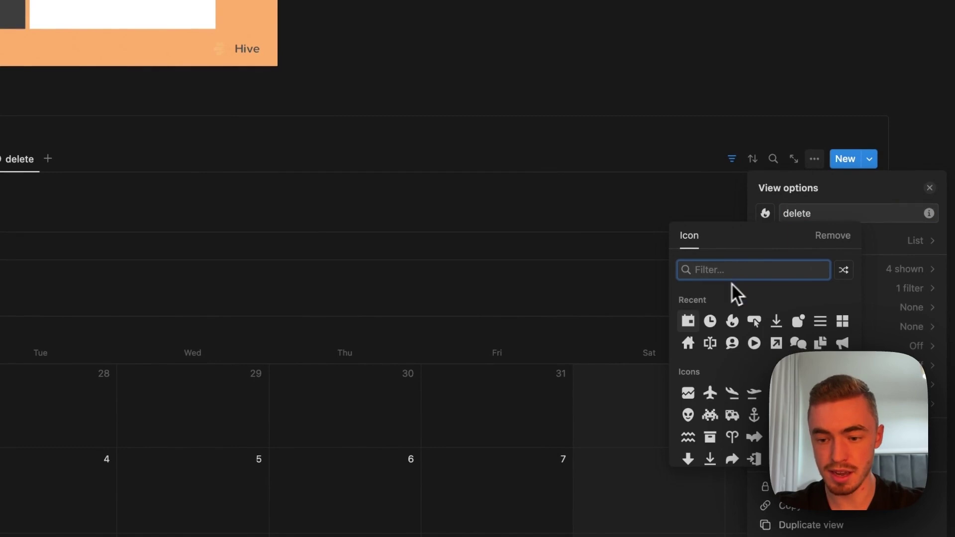
{"action": "type", "text": "tra"}
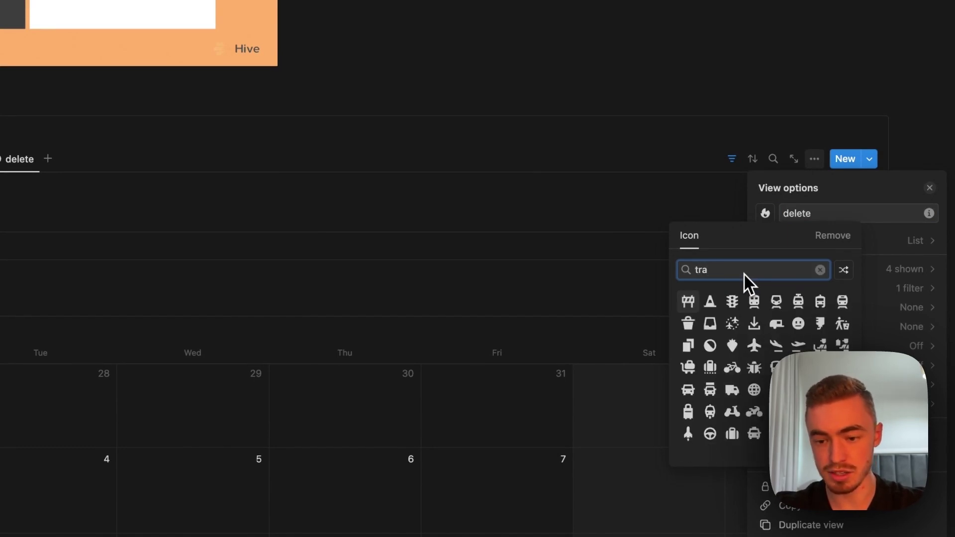
{"action": "left_click", "coordinate": [688, 323]}
Set the delete view's filter to Action contains "delete"
{"action": "left_click", "coordinate": [846, 290]}
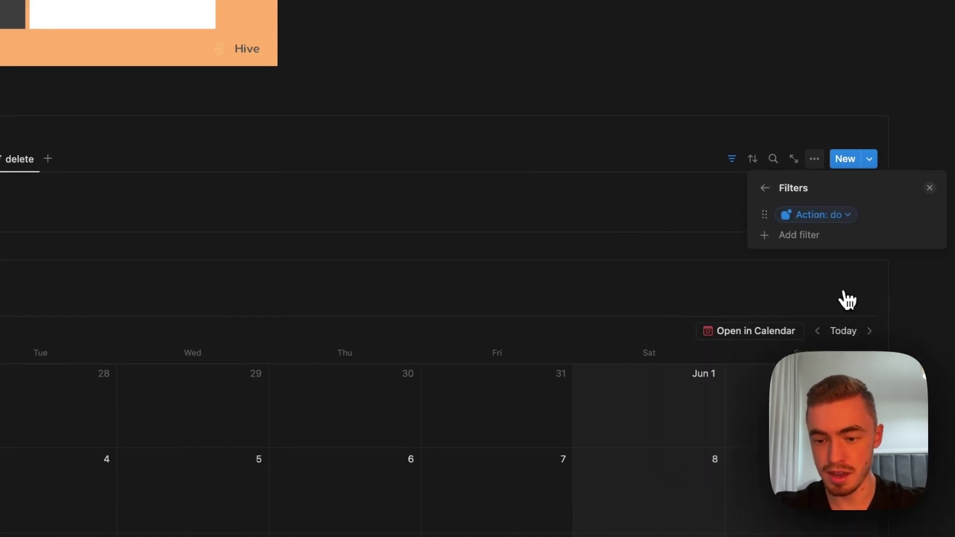
{"action": "key", "text": "BackSpace"}
{"action": "type", "text": "elete"}
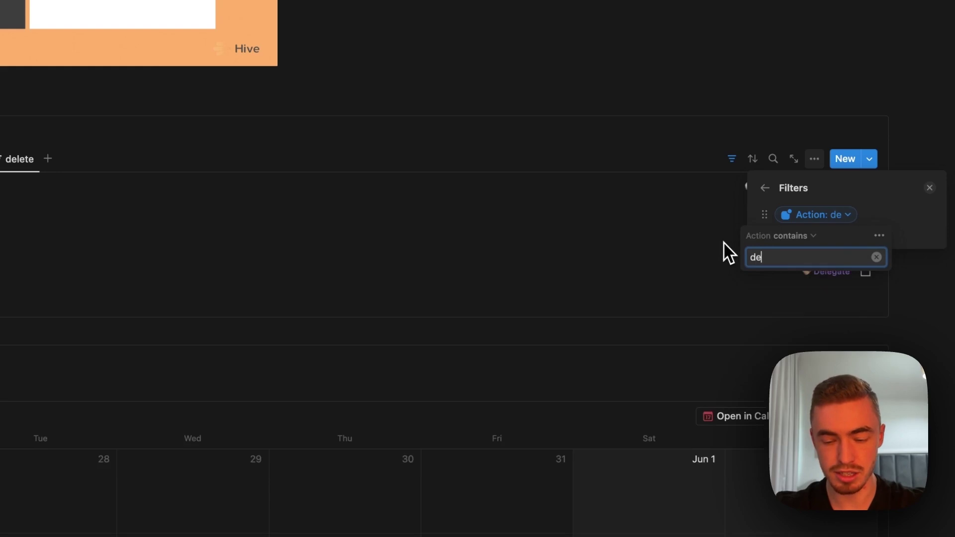
{"action": "left_click", "coordinate": [928, 187]}
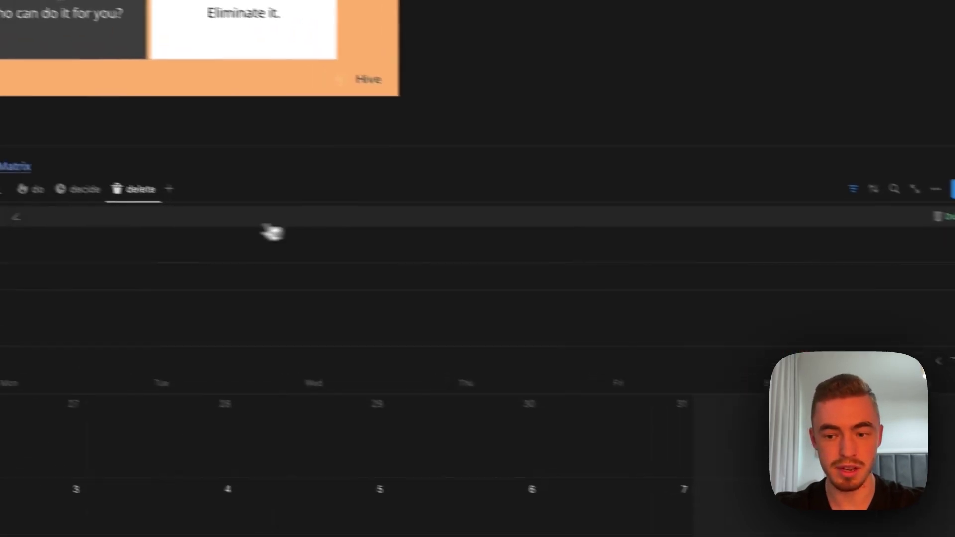
Duplicate the decide view, rename the copy "delegate" and give it a person speech-bubble icon
{"action": "left_click", "coordinate": [240, 190]}
{"action": "left_click", "coordinate": [236, 190]}
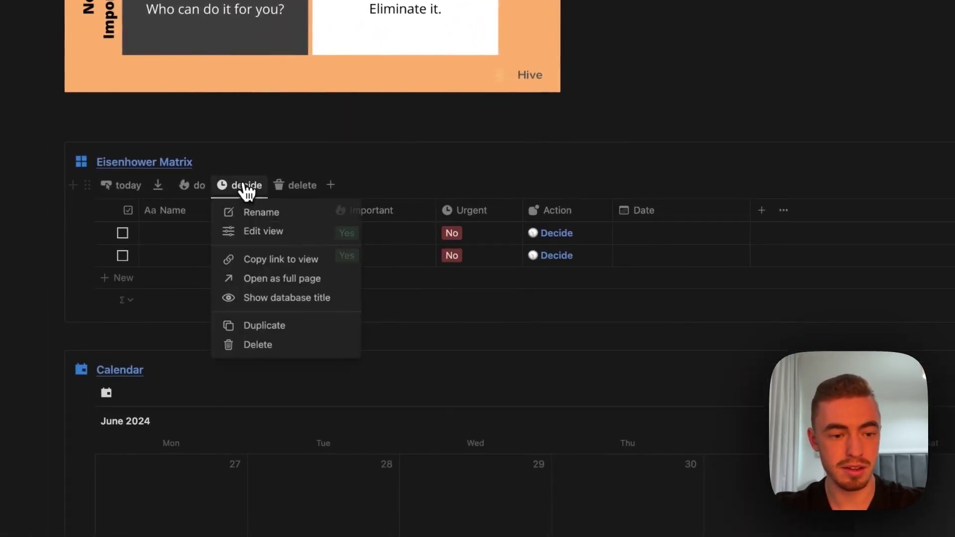
{"action": "left_click", "coordinate": [279, 333]}
{"action": "type", "text": "delegate"}
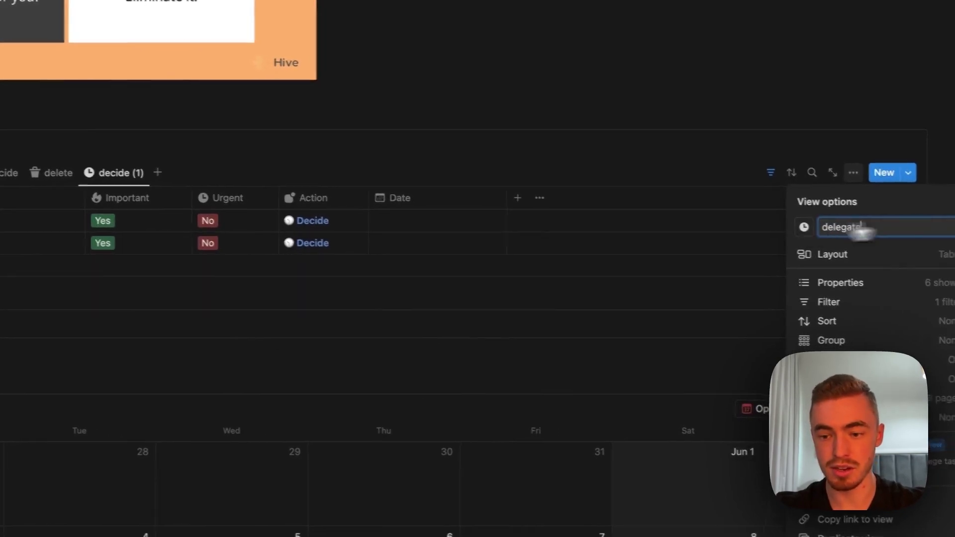
{"action": "left_click", "coordinate": [809, 228]}
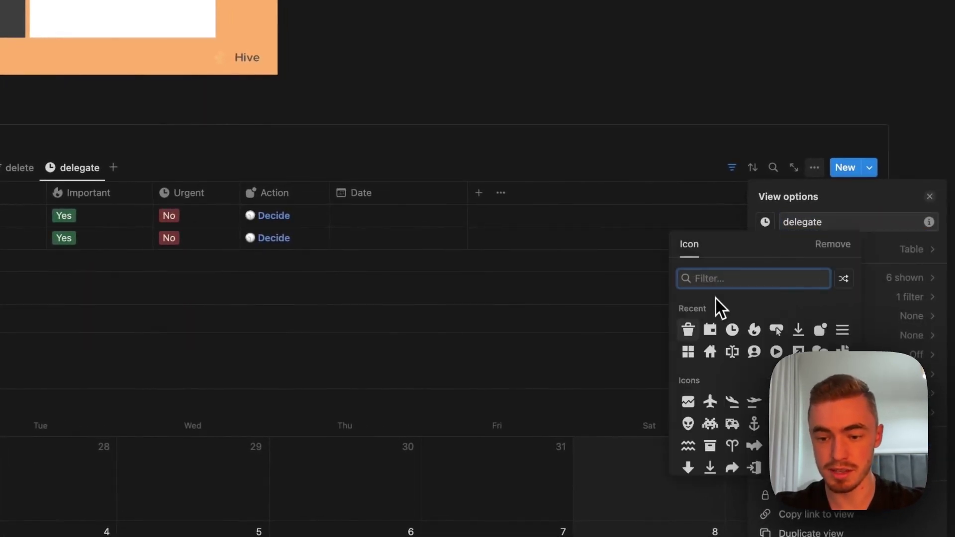
{"action": "type", "text": "pers"}
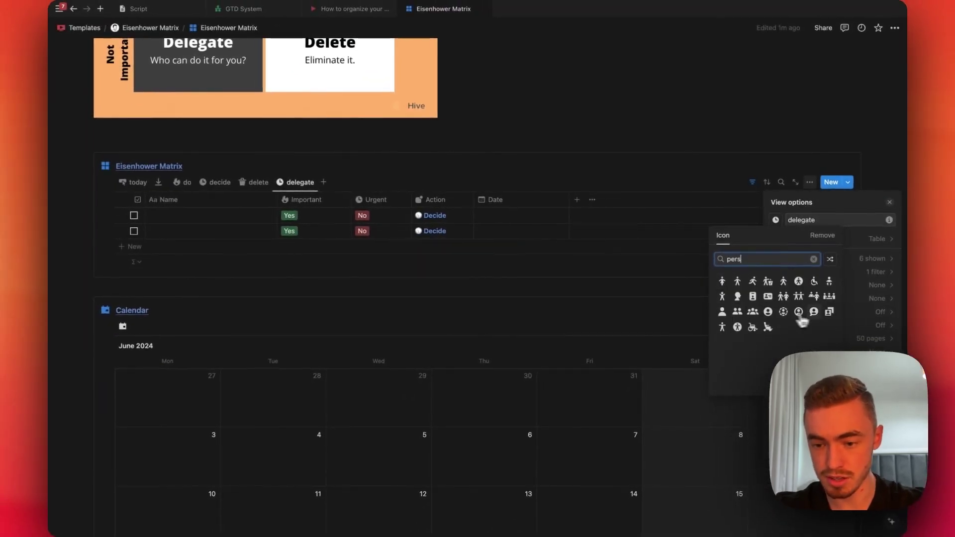
{"action": "left_click", "coordinate": [798, 311]}
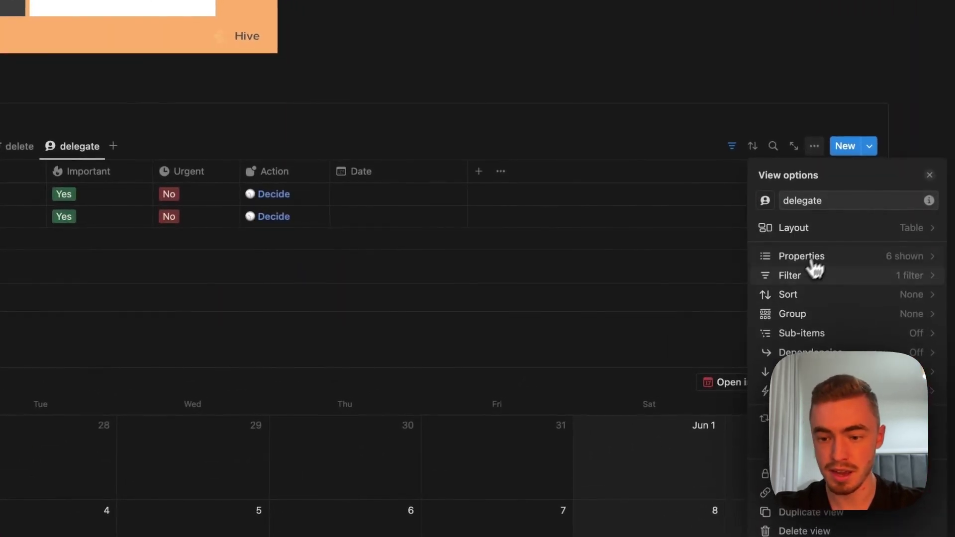
Change the delegate view's filter to Action contains "delegate" and remove the rule requiring an empty Date
{"action": "left_click", "coordinate": [801, 273]}
{"action": "left_click", "coordinate": [811, 203]}
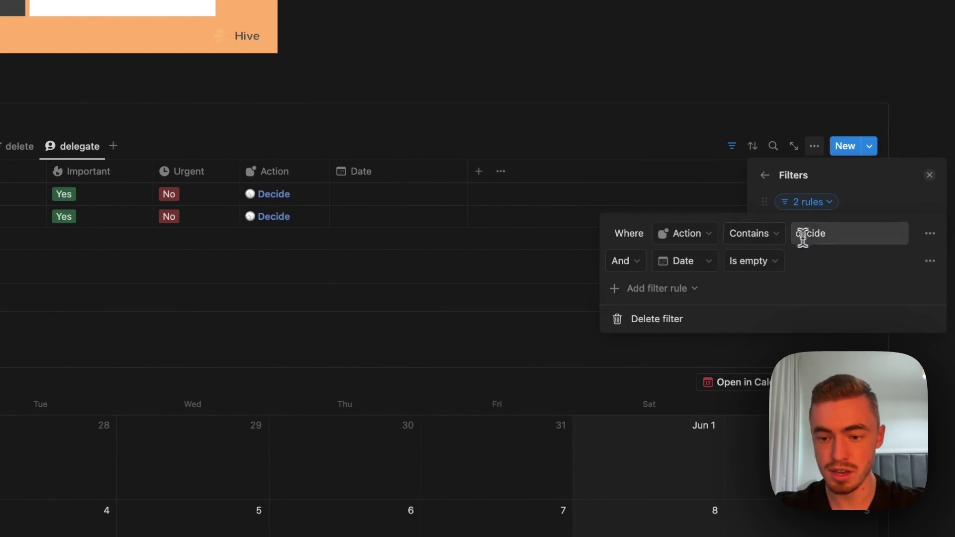
{"action": "type", "text": "delegate"}
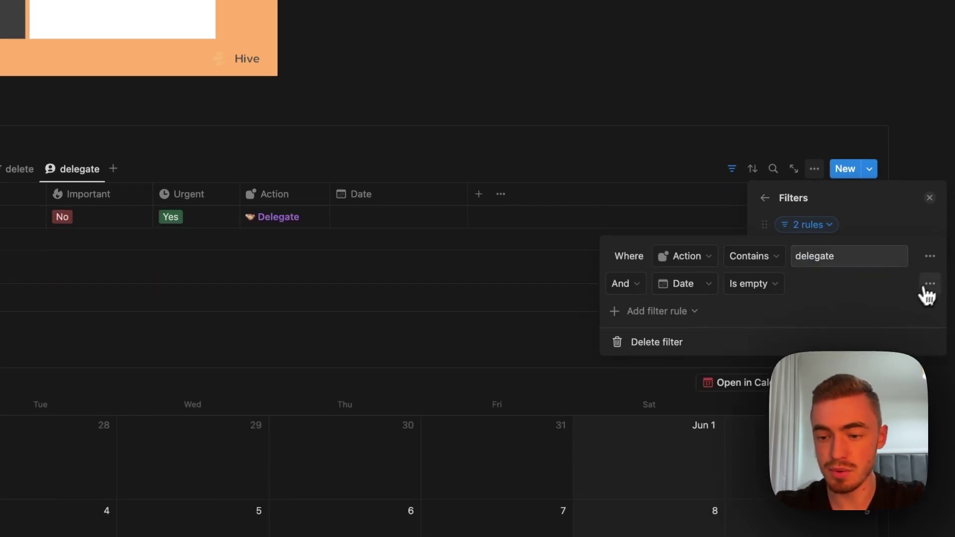
{"action": "left_click", "coordinate": [881, 308]}
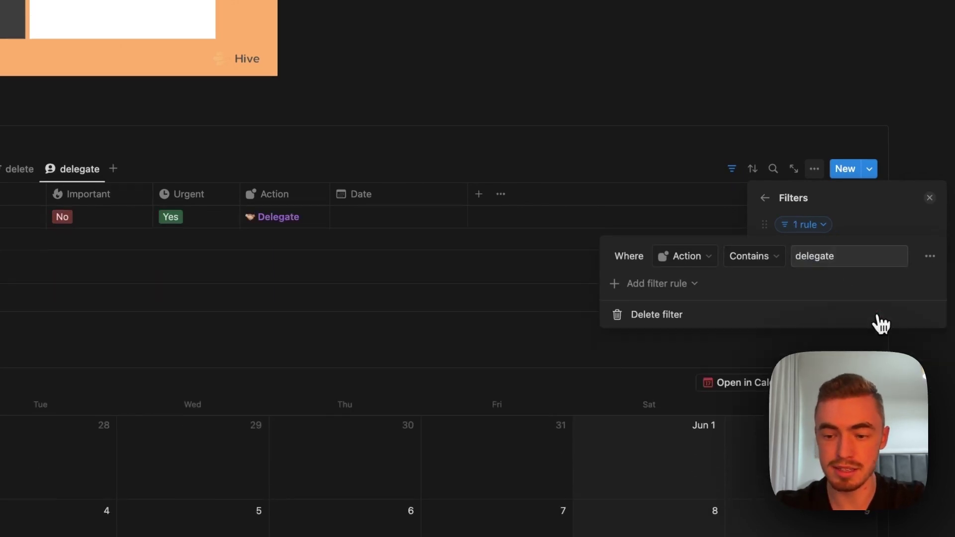
{"action": "left_click", "coordinate": [642, 213]}
Add a Person property to the delegate table
{"action": "left_click", "coordinate": [479, 202]}
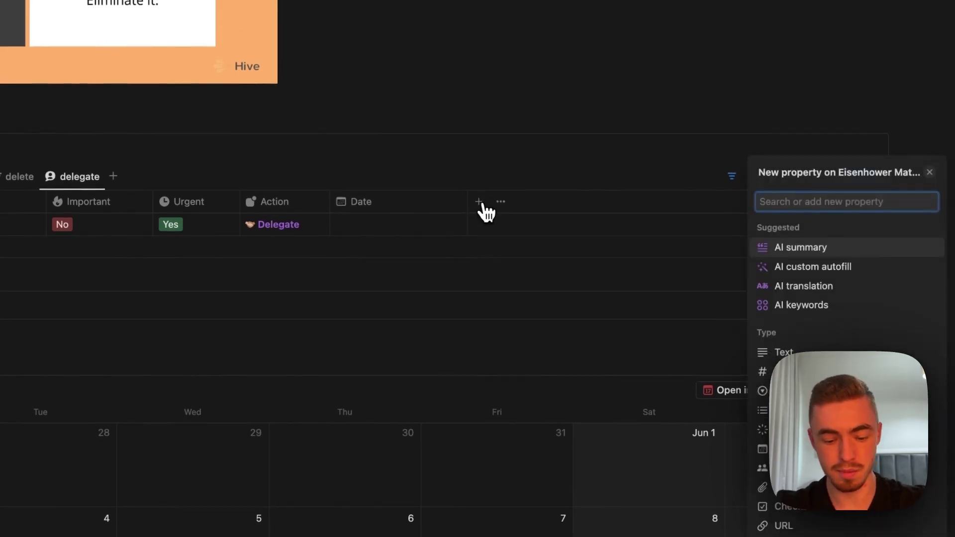
{"action": "type", "text": "per"}
{"action": "left_click", "coordinate": [761, 284]}
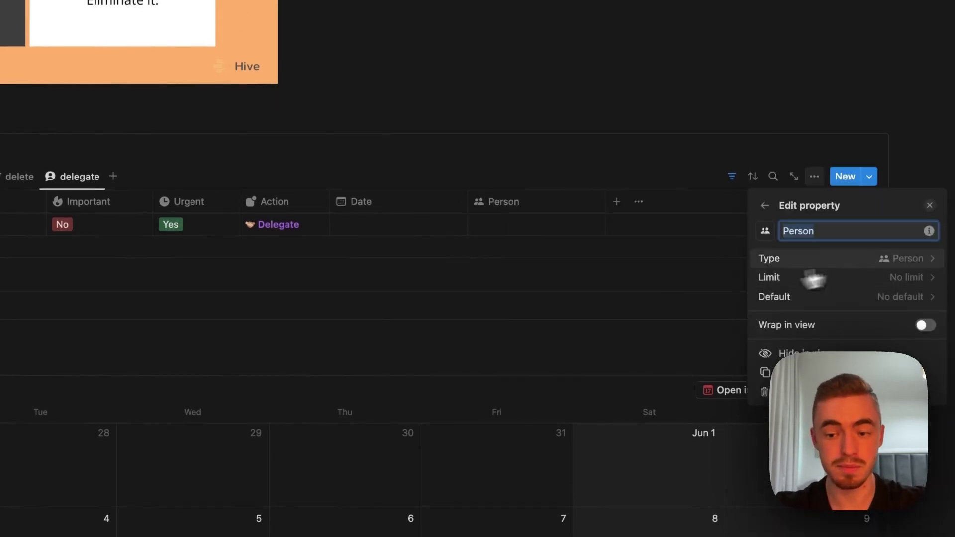
{"action": "left_click", "coordinate": [940, 228]}
Look through the people who can be assigned in the delegate task's Person field without selecting anyone
{"action": "left_click", "coordinate": [550, 257]}
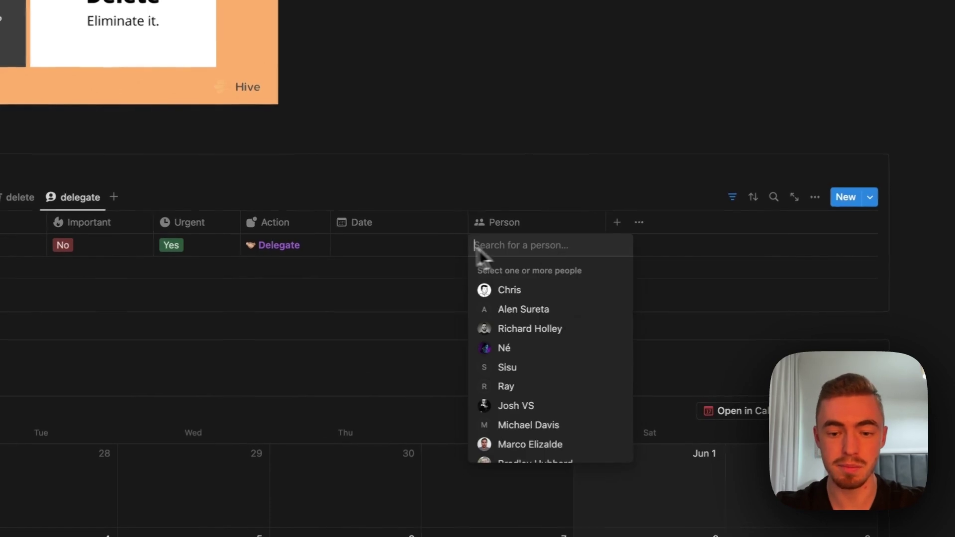
{"action": "key", "text": "Escape"}
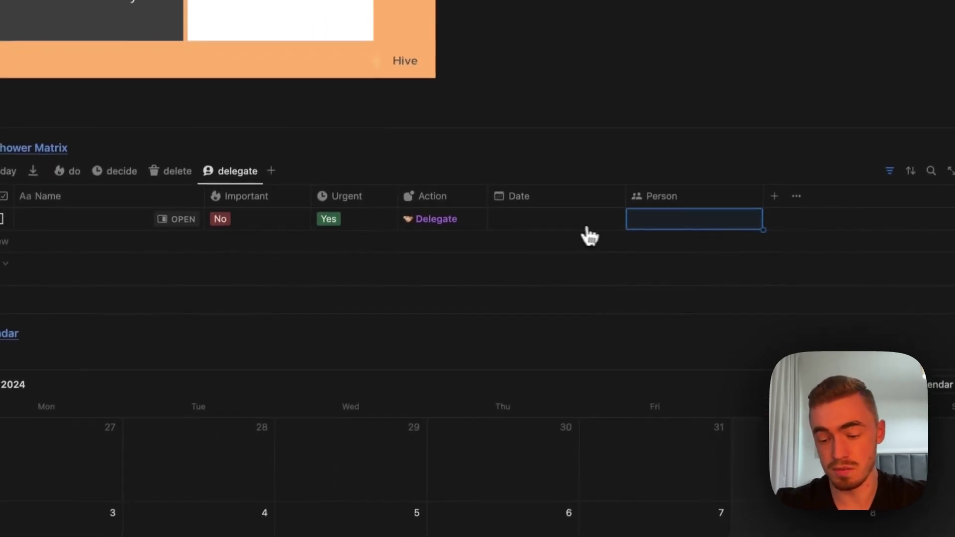
{"action": "left_click", "coordinate": [642, 262]}
{"action": "scroll", "coordinate": [665, 337], "scroll_direction": "down", "scroll_amount": 5}
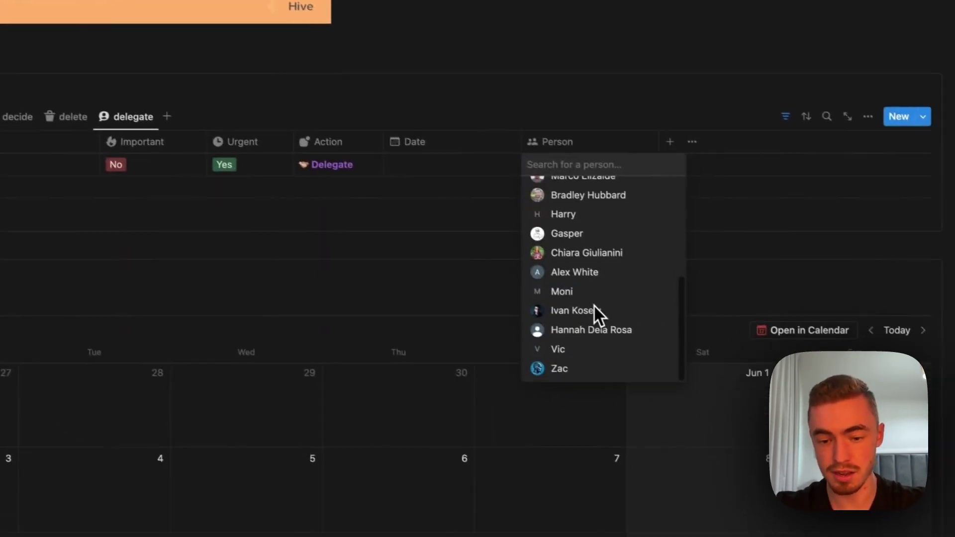
{"action": "scroll", "coordinate": [664, 340], "scroll_direction": "up", "scroll_amount": 5}
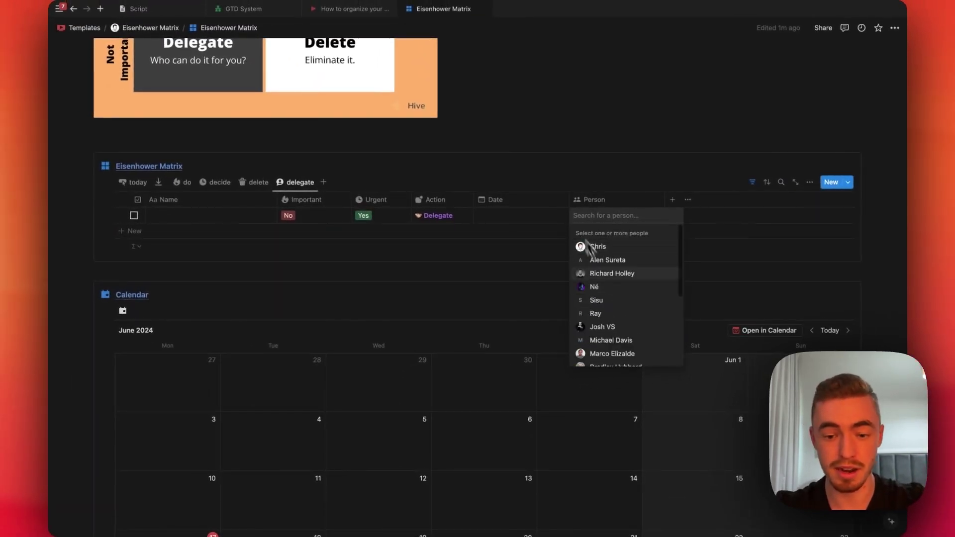
{"action": "key", "text": "Escape"}
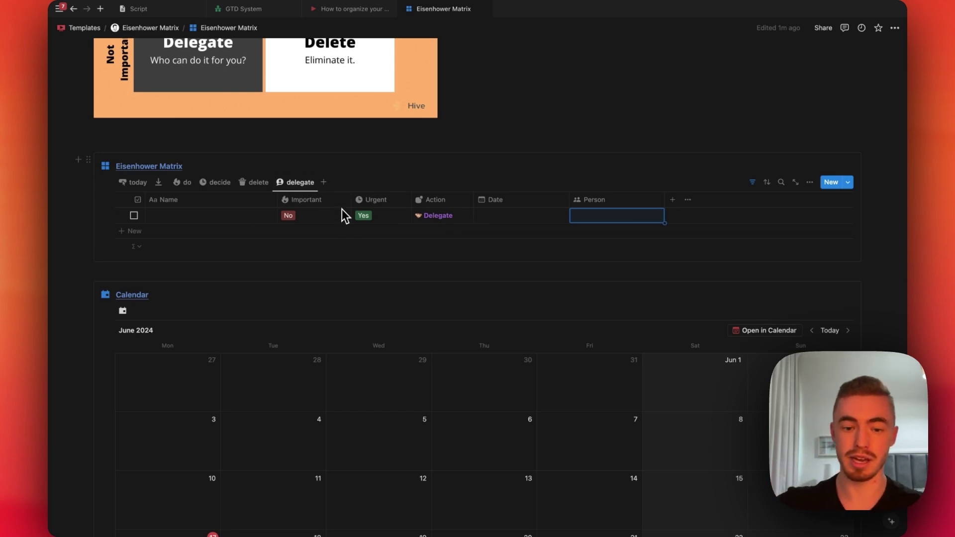
Move the delegate view ahead of the delete view and add a second filter rule to it: Person is empty
{"action": "left_click", "coordinate": [421, 169]}
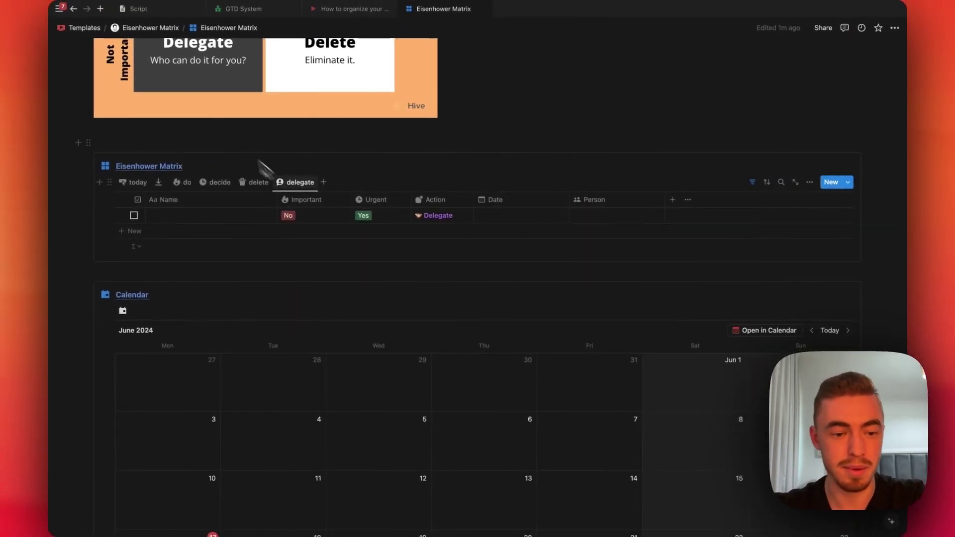
{"action": "left_click_drag", "start_coordinate": [310, 187], "coordinate": [263, 187]}
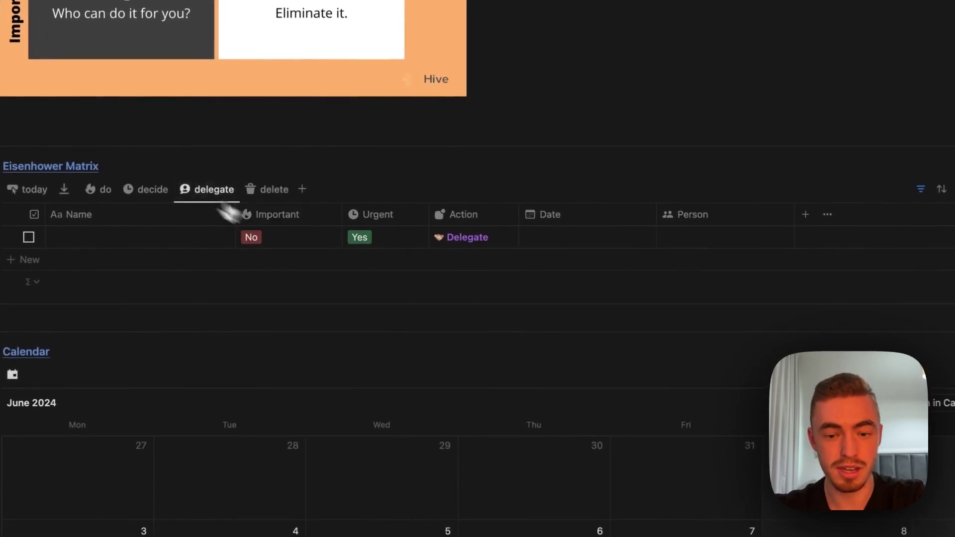
{"action": "left_click", "coordinate": [920, 189]}
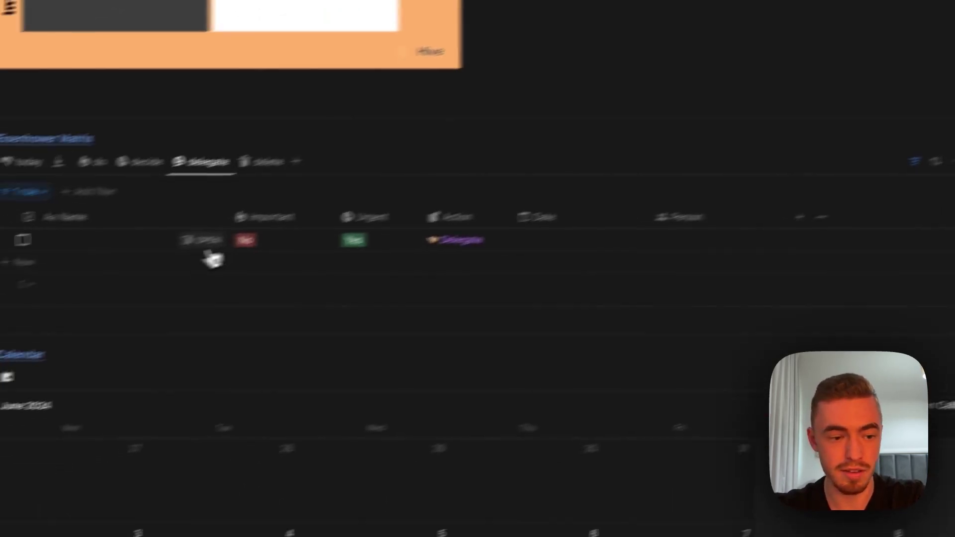
{"action": "left_click", "coordinate": [14, 198]}
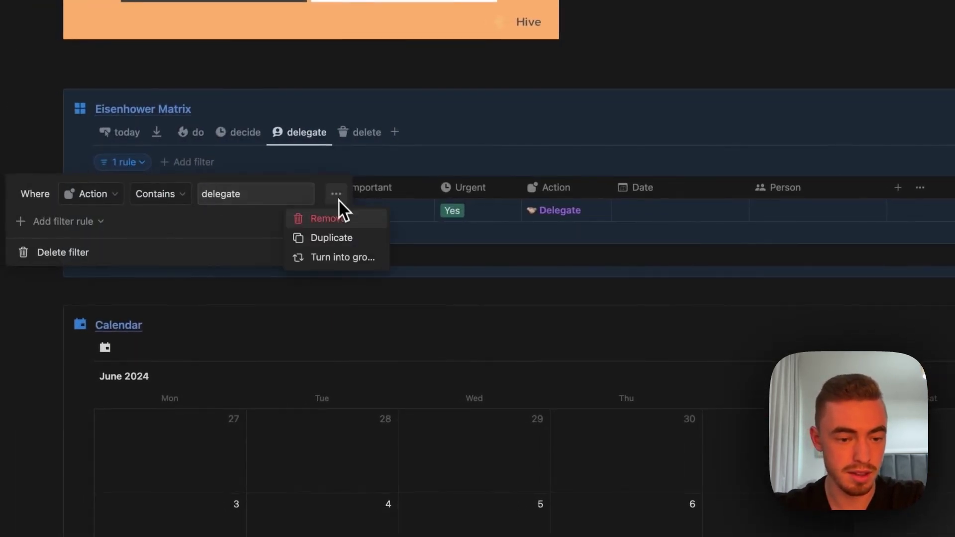
{"action": "key", "text": "Escape"}
{"action": "left_click", "coordinate": [114, 245]}
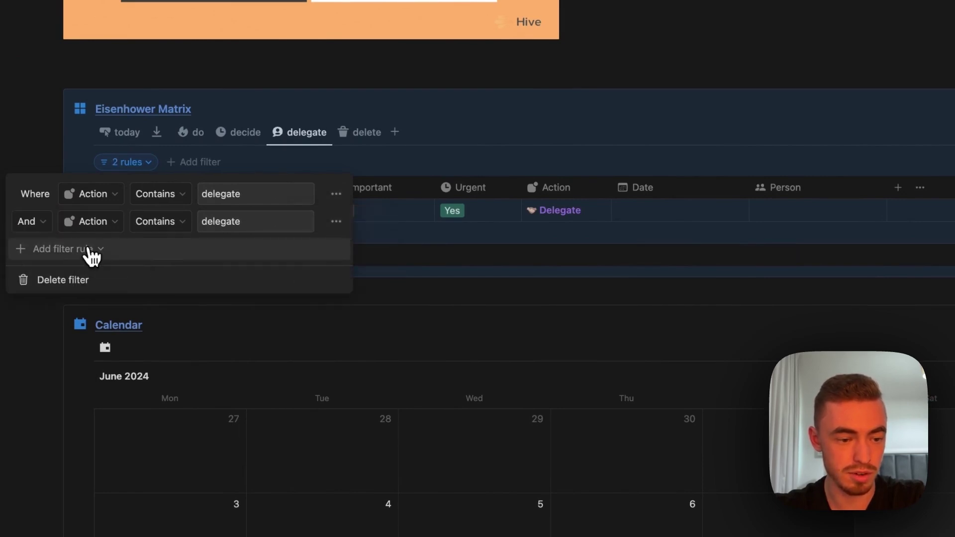
{"action": "left_click", "coordinate": [107, 222]}
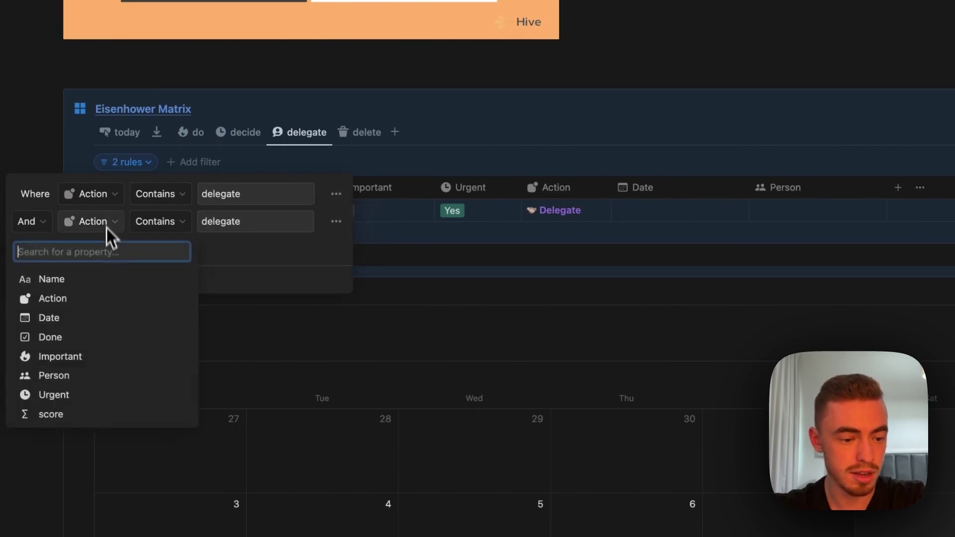
{"action": "left_click", "coordinate": [102, 375]}
{"action": "left_click", "coordinate": [164, 222]}
{"action": "left_click", "coordinate": [168, 310]}
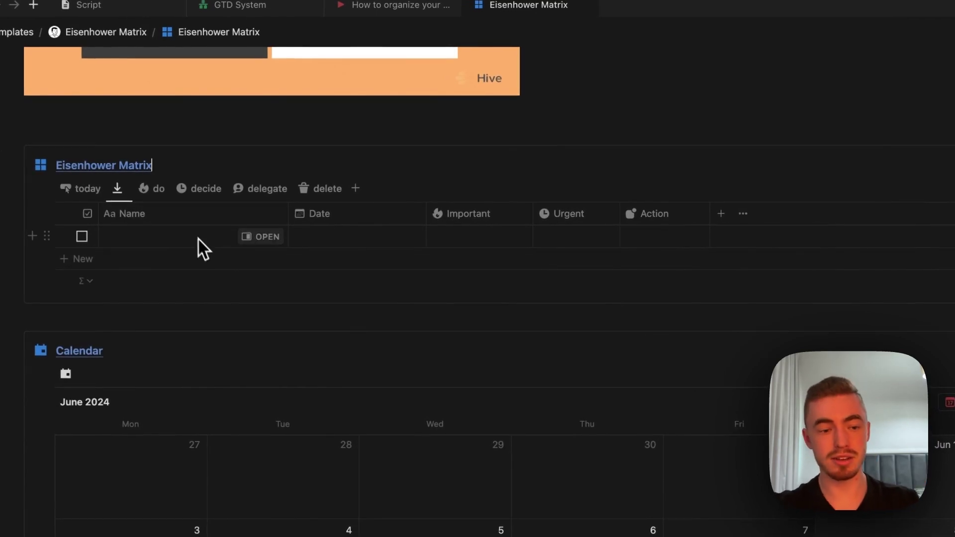
Review the tasks in the do and decide views and check the scheduled task in the calendar
{"action": "left_click", "coordinate": [158, 191]}
{"action": "left_click", "coordinate": [201, 193]}
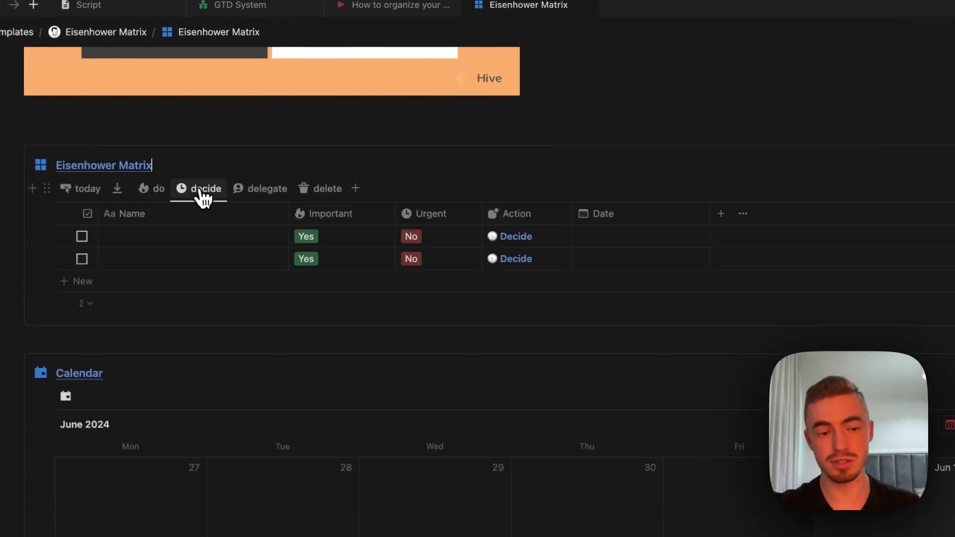
{"action": "left_click", "coordinate": [158, 199]}
{"action": "left_click", "coordinate": [195, 199]}
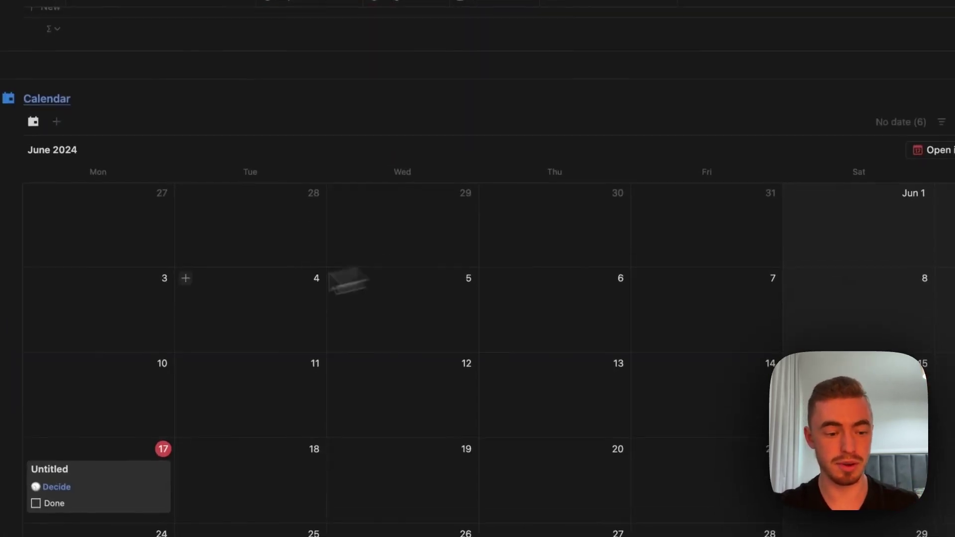
{"action": "scroll", "coordinate": [297, 347], "scroll_direction": "up", "scroll_amount": 5}
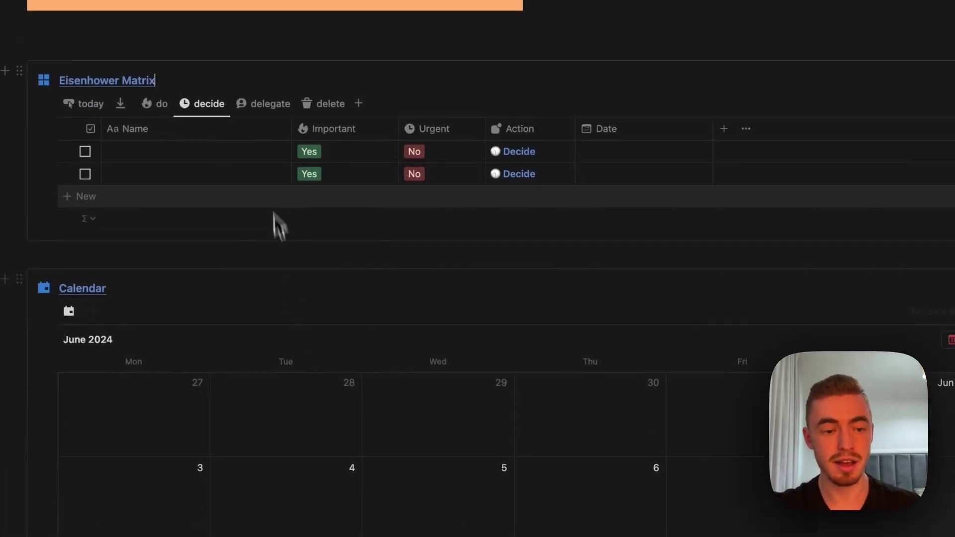
{"action": "left_click", "coordinate": [223, 110]}
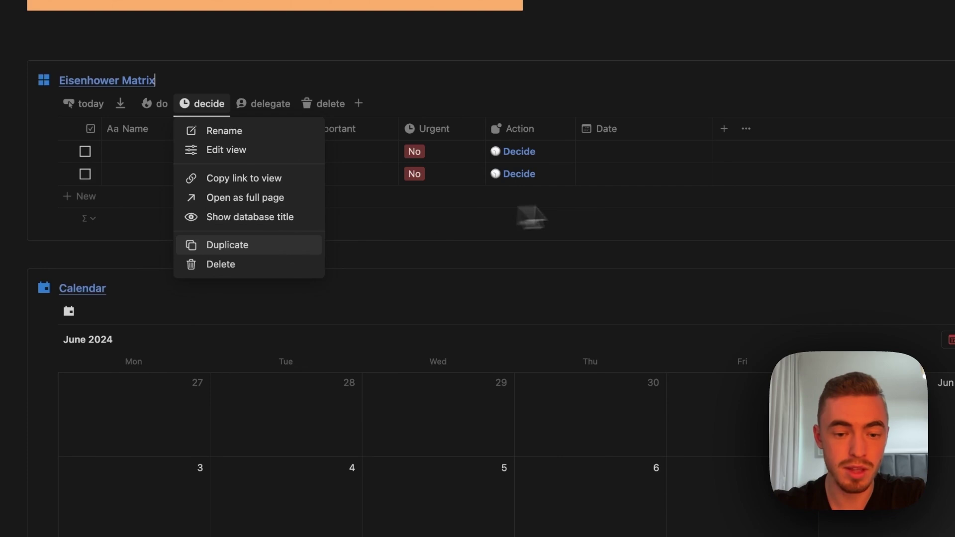
{"action": "left_click", "coordinate": [573, 171]}
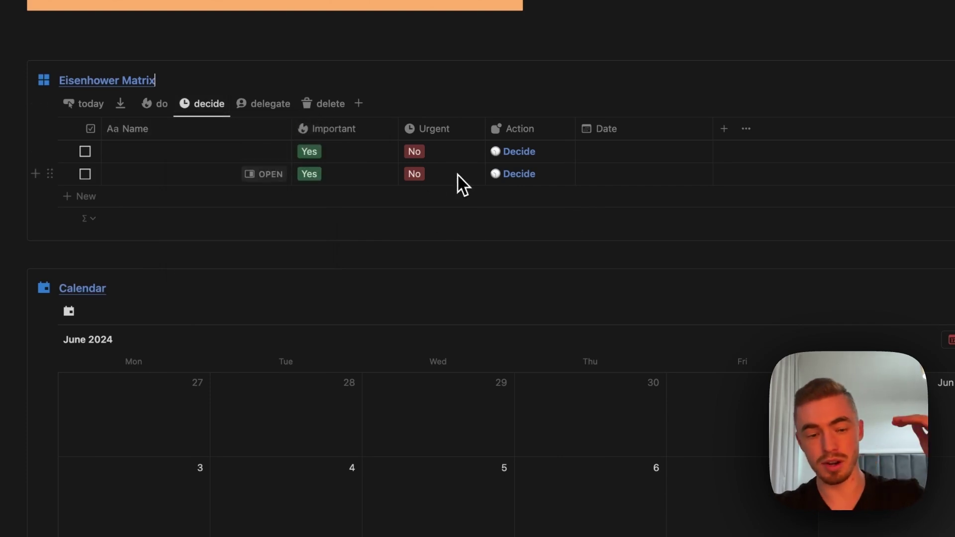
Assign the first listed person to the task in the delegate view
{"action": "left_click", "coordinate": [273, 107]}
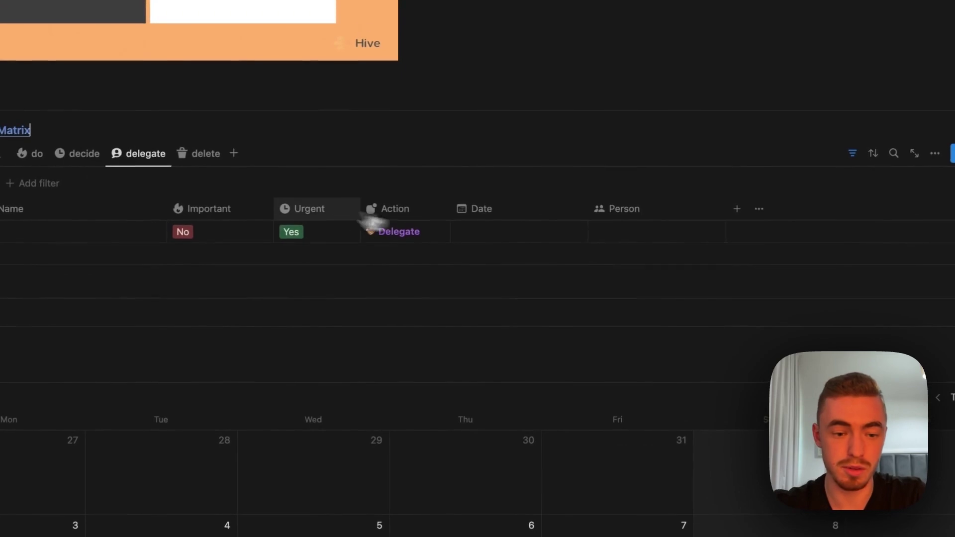
{"action": "left_click", "coordinate": [735, 209]}
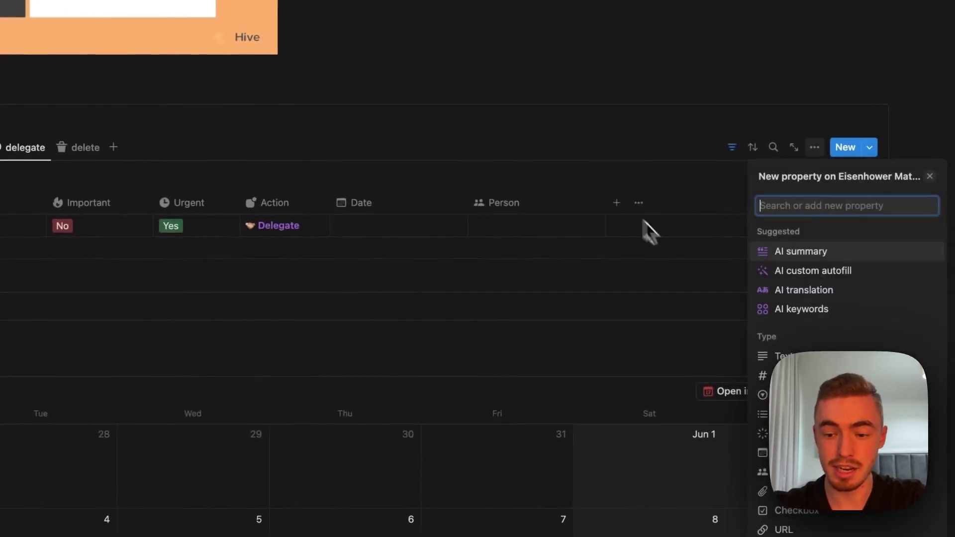
{"action": "left_click", "coordinate": [930, 177]}
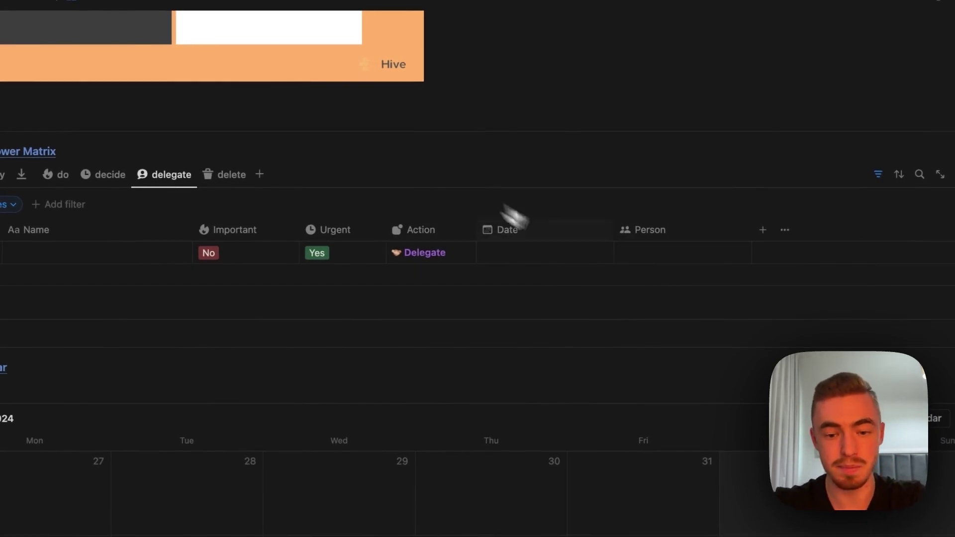
{"action": "left_click", "coordinate": [676, 265]}
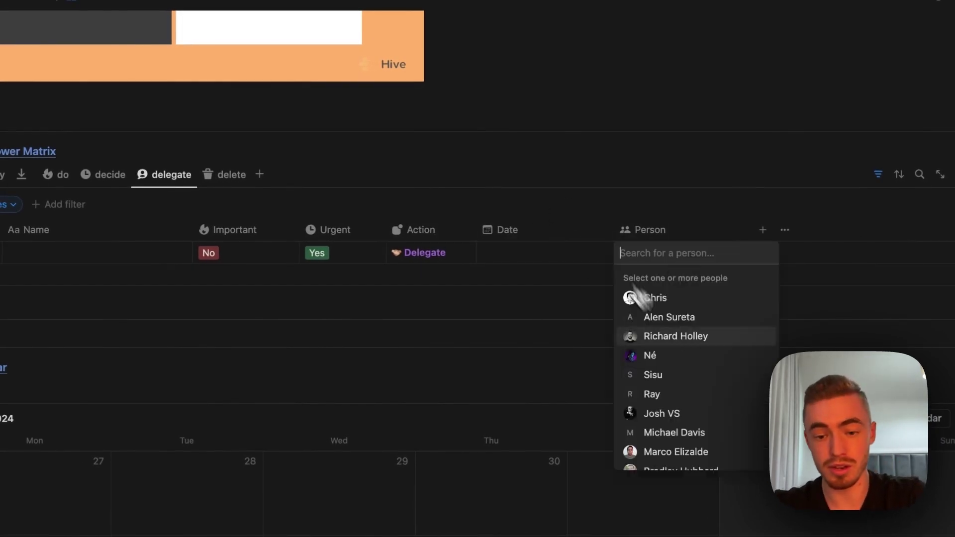
{"action": "left_click", "coordinate": [679, 299]}
{"action": "key", "text": "Escape"}
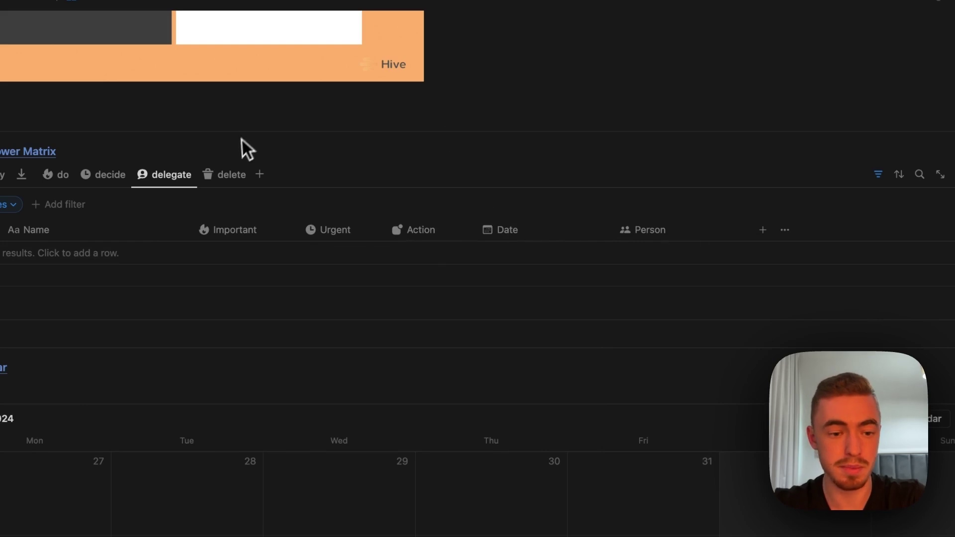
Review the today and delegate views against the matrix image and open the today task's details
{"action": "left_click", "coordinate": [233, 176]}
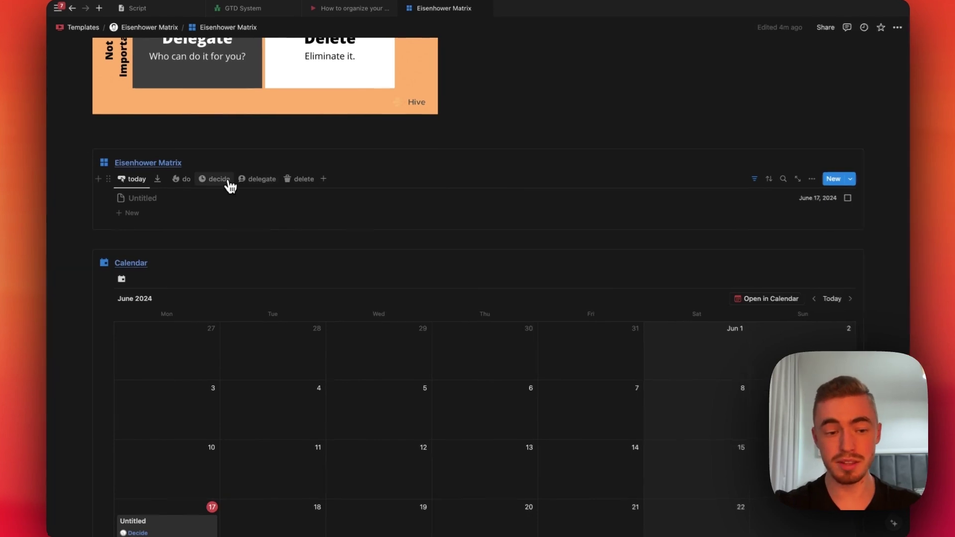
{"action": "left_click", "coordinate": [256, 179]}
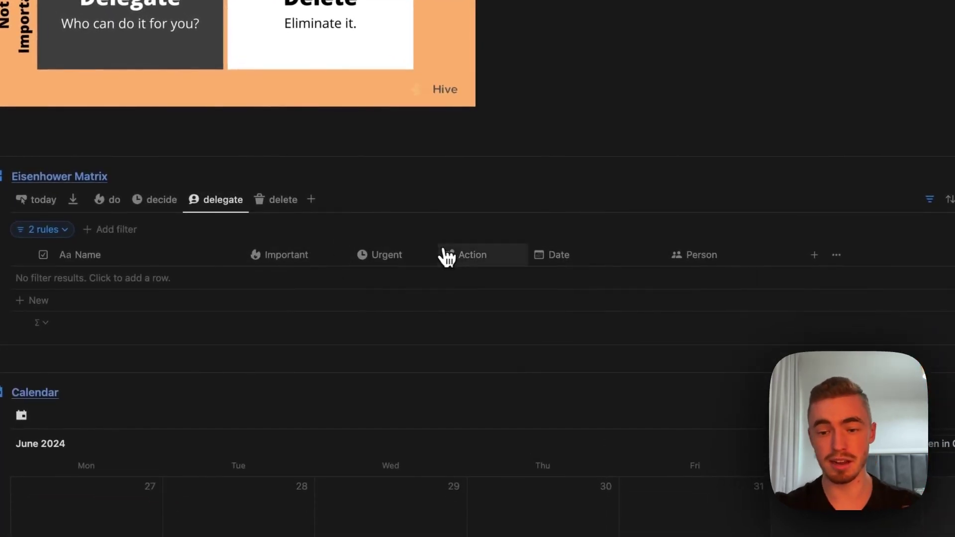
{"action": "left_click", "coordinate": [870, 206]}
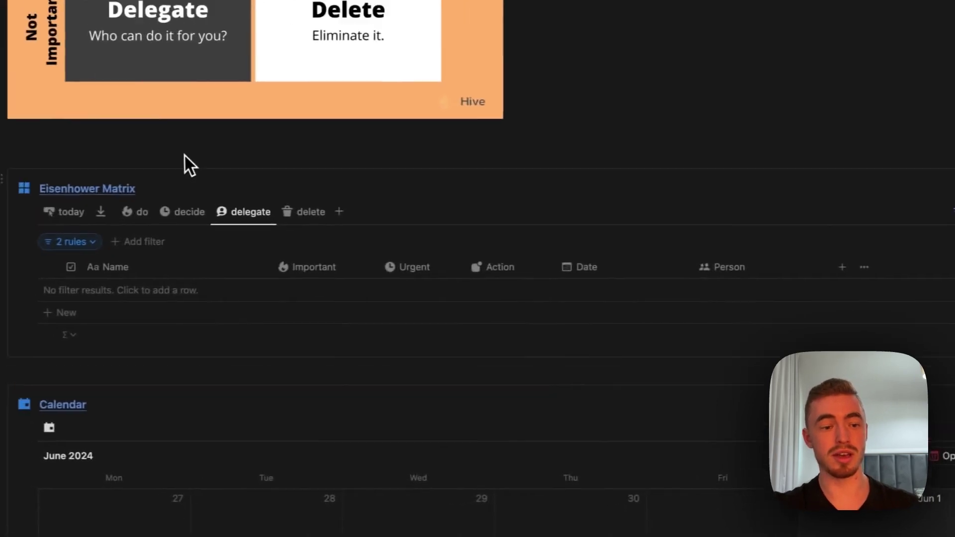
{"action": "scroll", "coordinate": [101, 150], "scroll_direction": "up", "scroll_amount": 3}
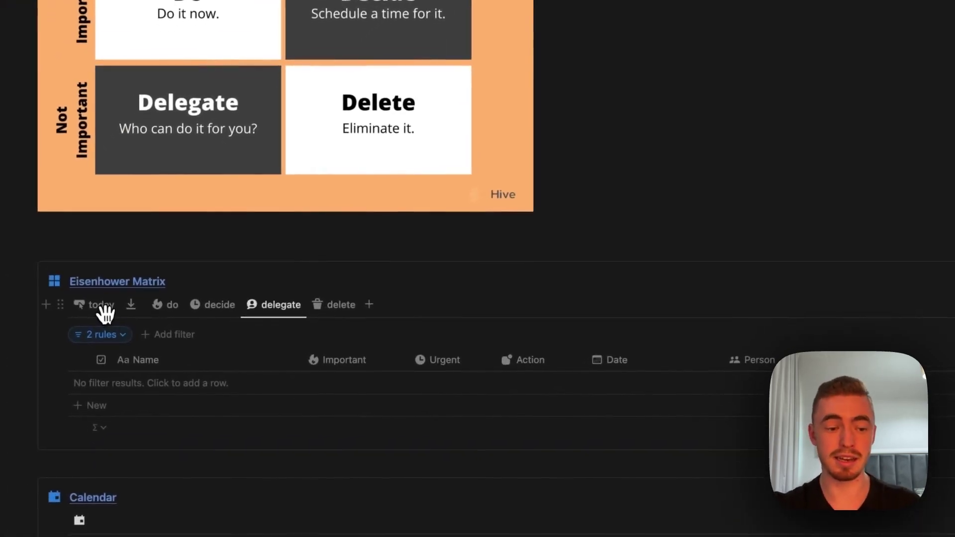
{"action": "left_click", "coordinate": [98, 312]}
{"action": "scroll", "coordinate": [203, 299], "scroll_direction": "up", "scroll_amount": 3}
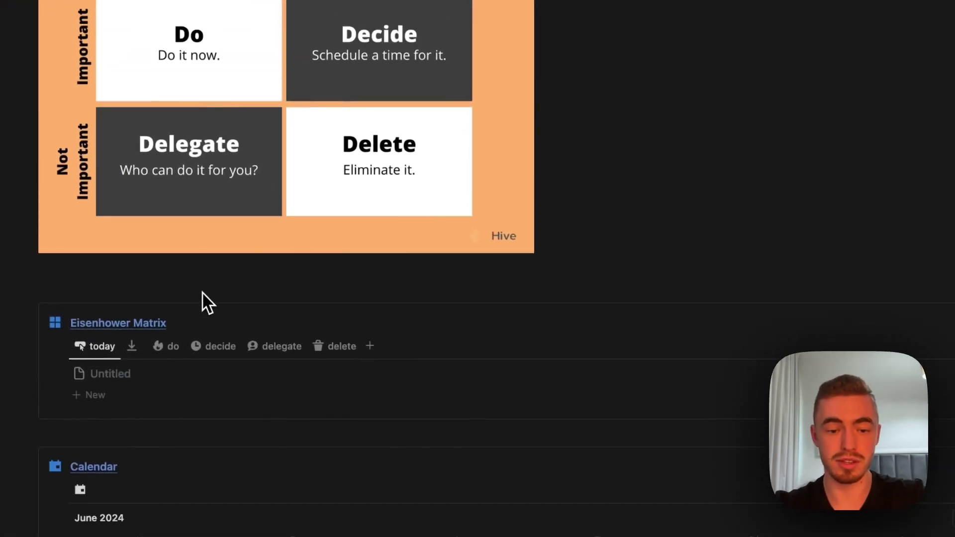
{"action": "scroll", "coordinate": [363, 325], "scroll_direction": "down", "scroll_amount": 4}
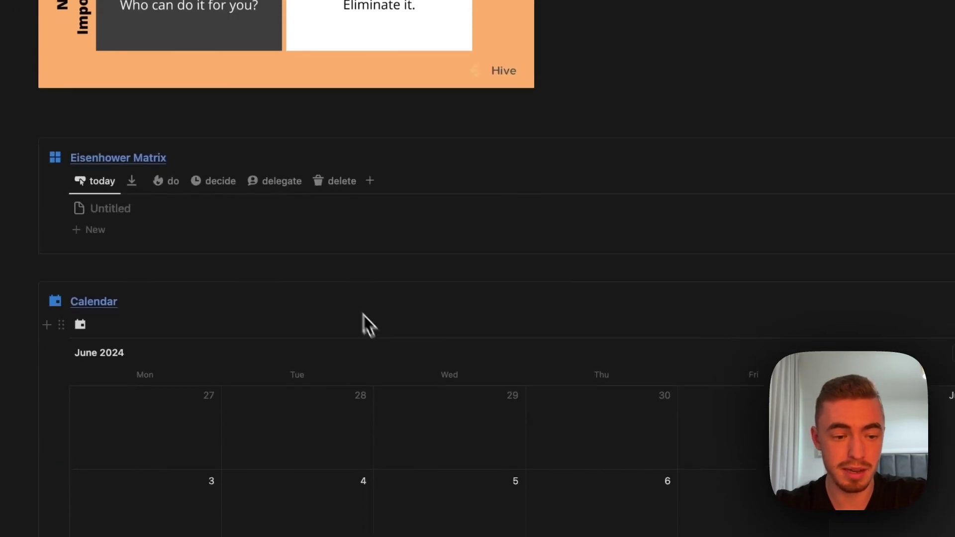
{"action": "left_click", "coordinate": [409, 212]}
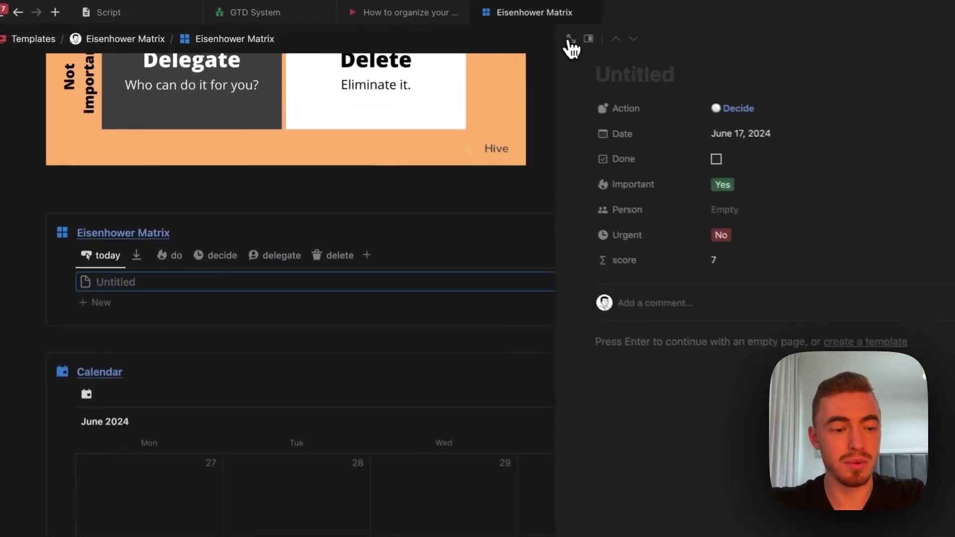
Insert a button block below the matrix image, name it "Inbox" and give it the download arrow icon
{"action": "left_click", "coordinate": [291, 181]}
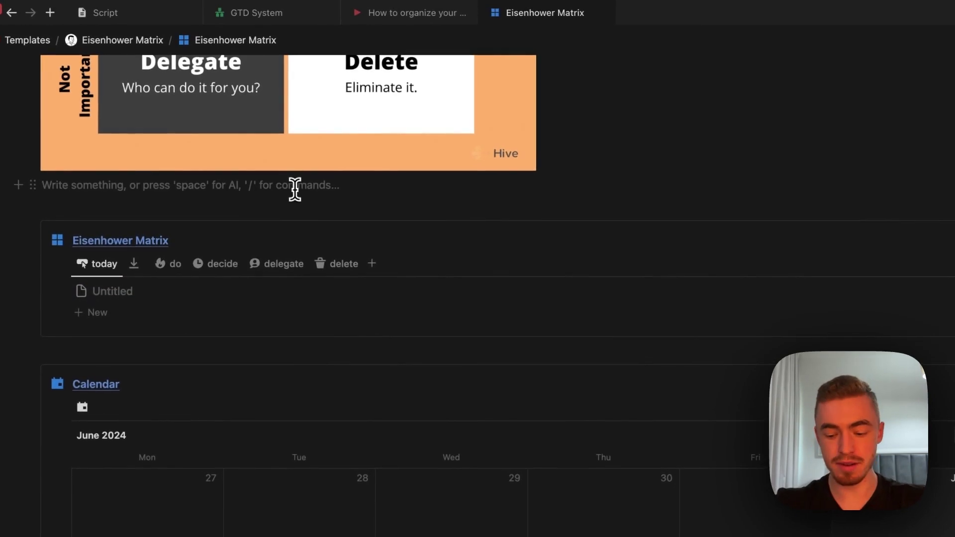
{"action": "type", "text": "/but"}
{"action": "left_click", "coordinate": [210, 255]}
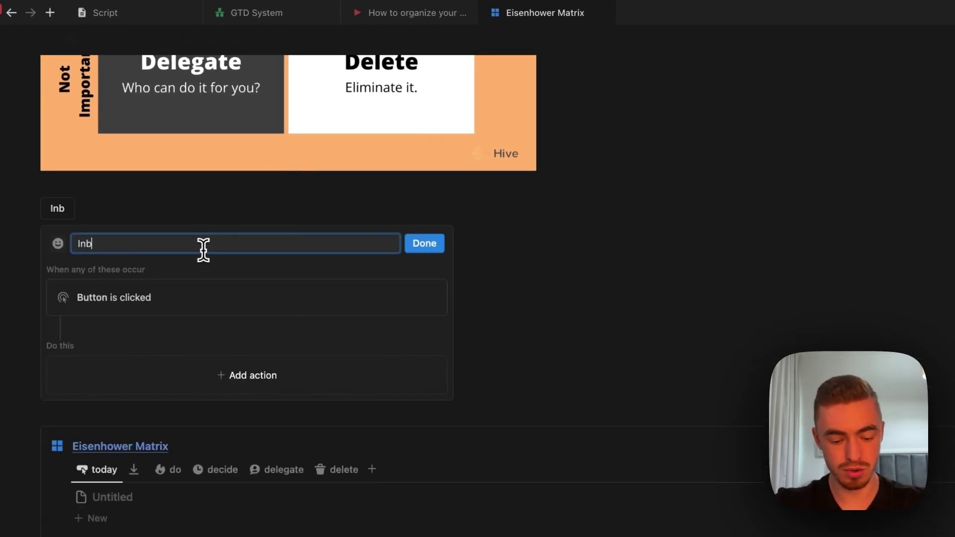
{"action": "type", "text": "Inbox"}
{"action": "left_click", "coordinate": [58, 243]}
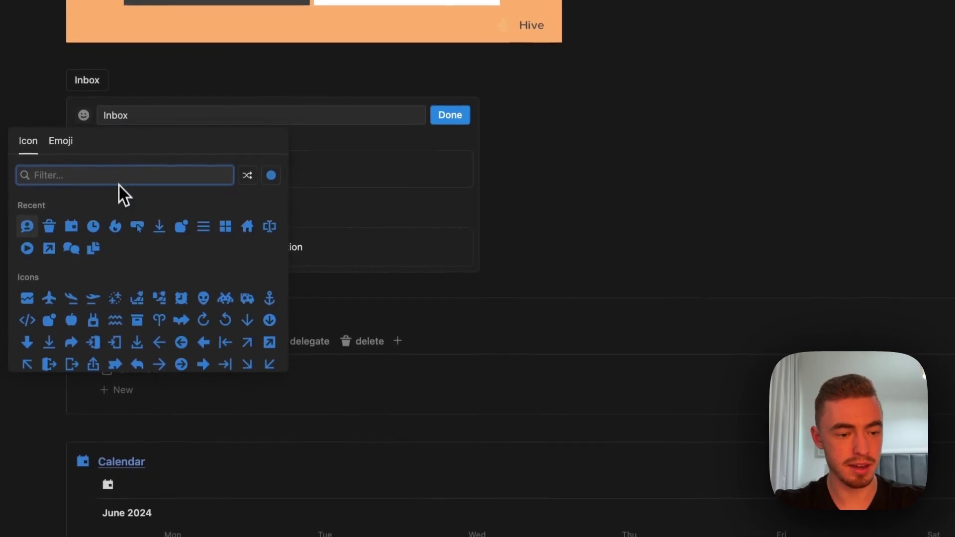
{"action": "left_click", "coordinate": [159, 226]}
Make the Inbox button add a page to the Eisenhower Matrix database
{"action": "left_click", "coordinate": [235, 256]}
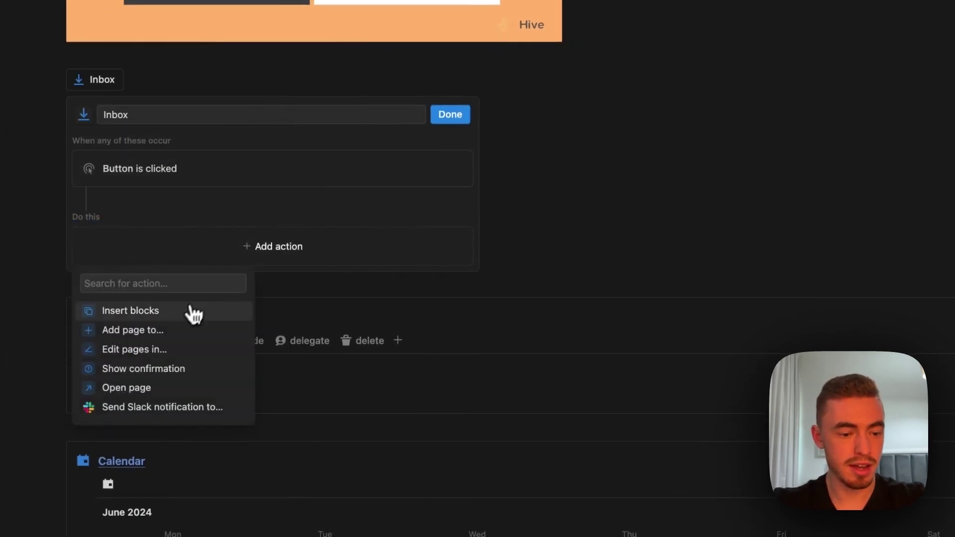
{"action": "left_click", "coordinate": [189, 331]}
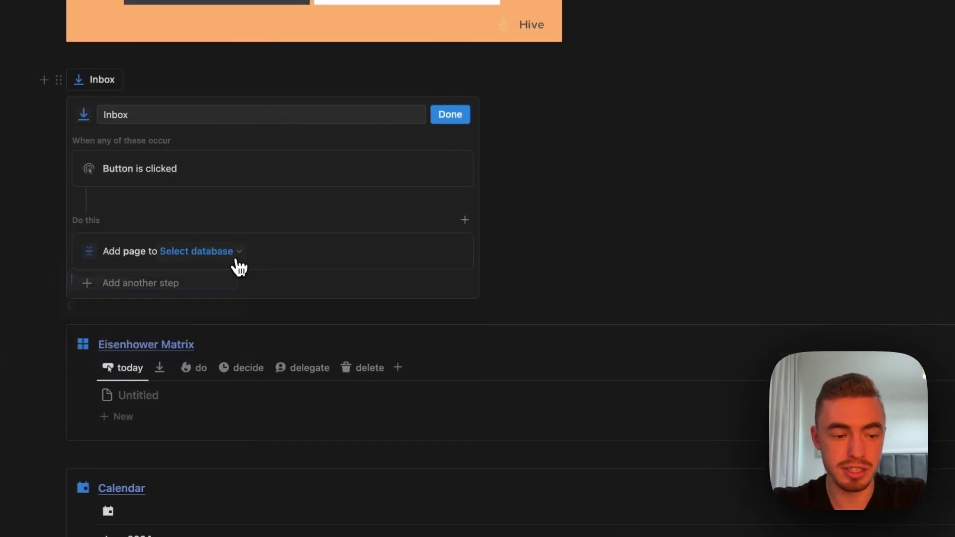
{"action": "left_click", "coordinate": [237, 259]}
{"action": "left_click", "coordinate": [181, 329]}
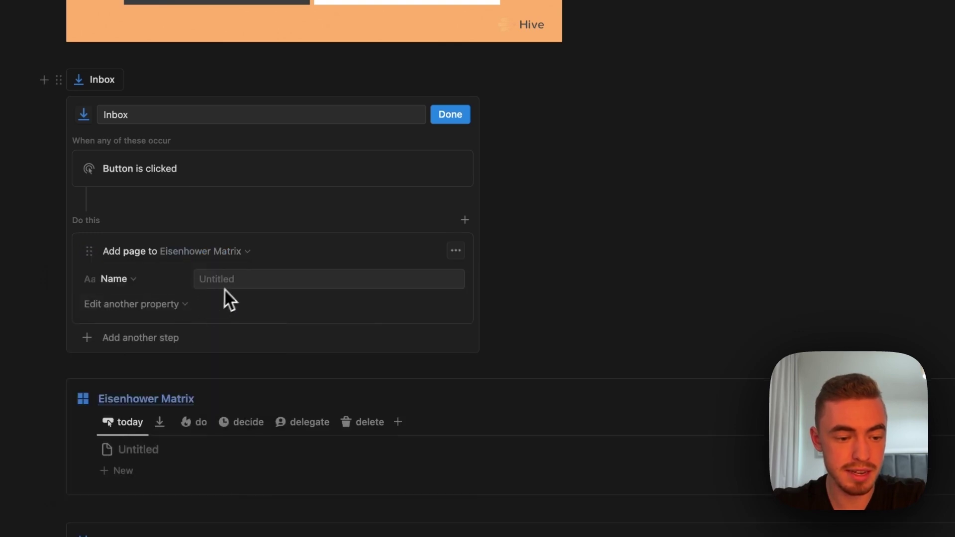
Add a step to the Inbox button that opens the new page added in Side peek, and save the button
{"action": "left_click", "coordinate": [164, 337]}
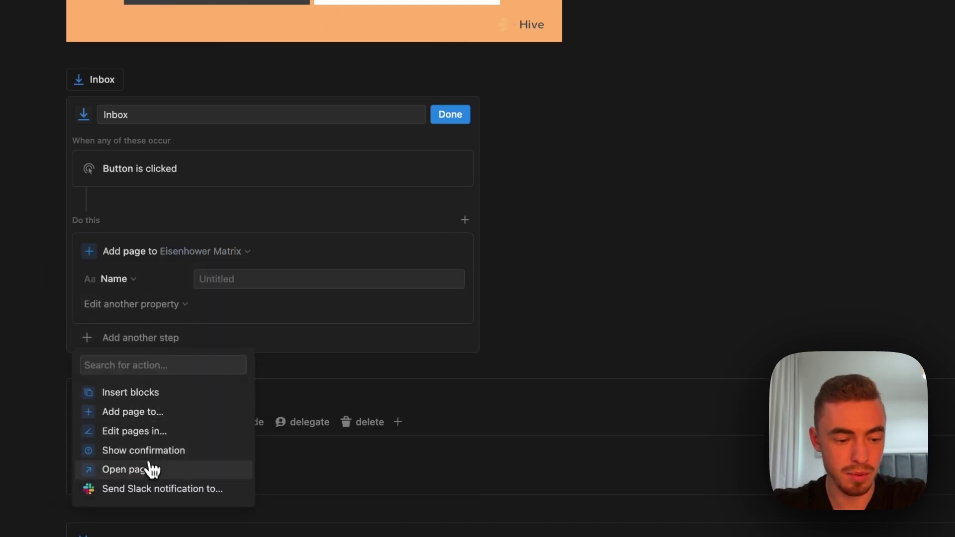
{"action": "left_click", "coordinate": [151, 469]}
{"action": "left_click", "coordinate": [165, 348]}
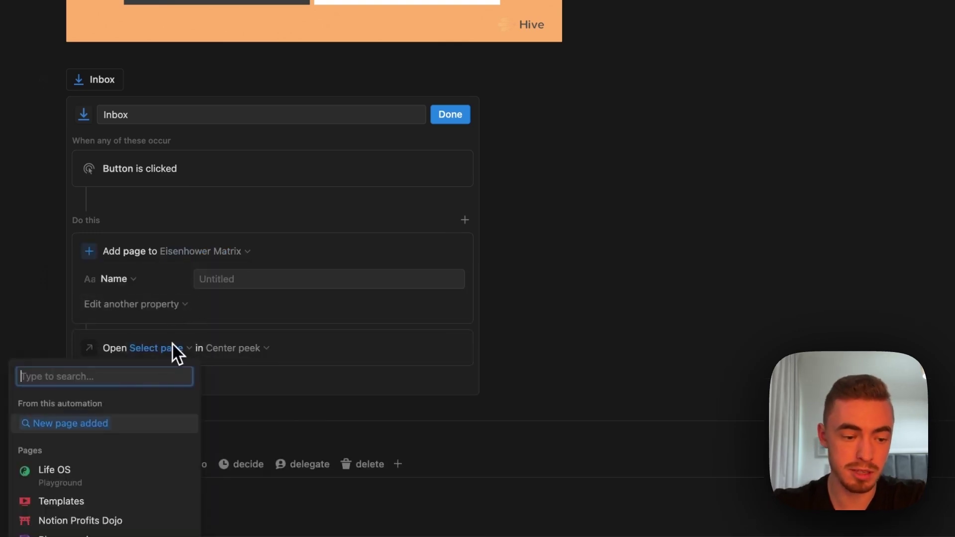
{"action": "left_click", "coordinate": [129, 427]}
{"action": "left_click", "coordinate": [262, 348]}
{"action": "left_click", "coordinate": [252, 396]}
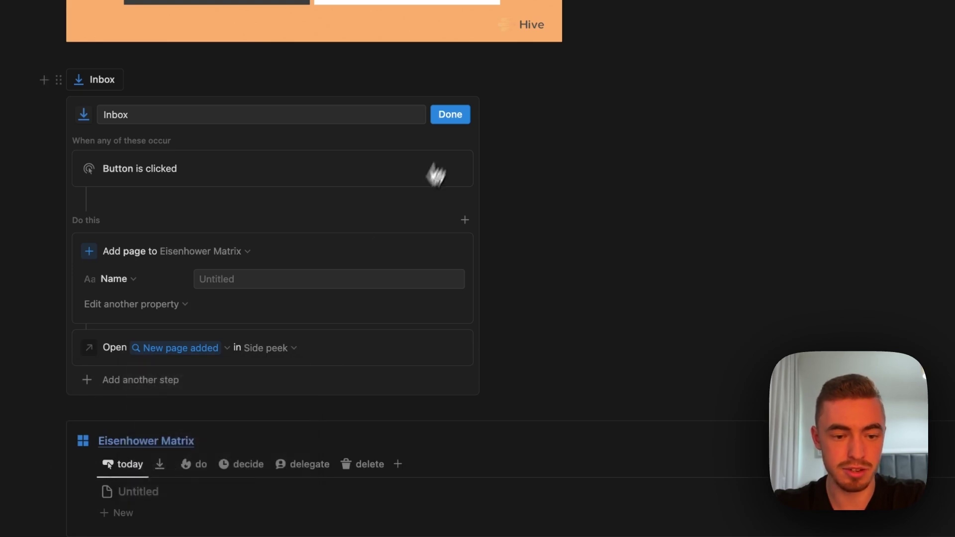
{"action": "left_click", "coordinate": [463, 118]}
Run the Inbox button to create a new task and check it in the inbox view
{"action": "left_click", "coordinate": [95, 81]}
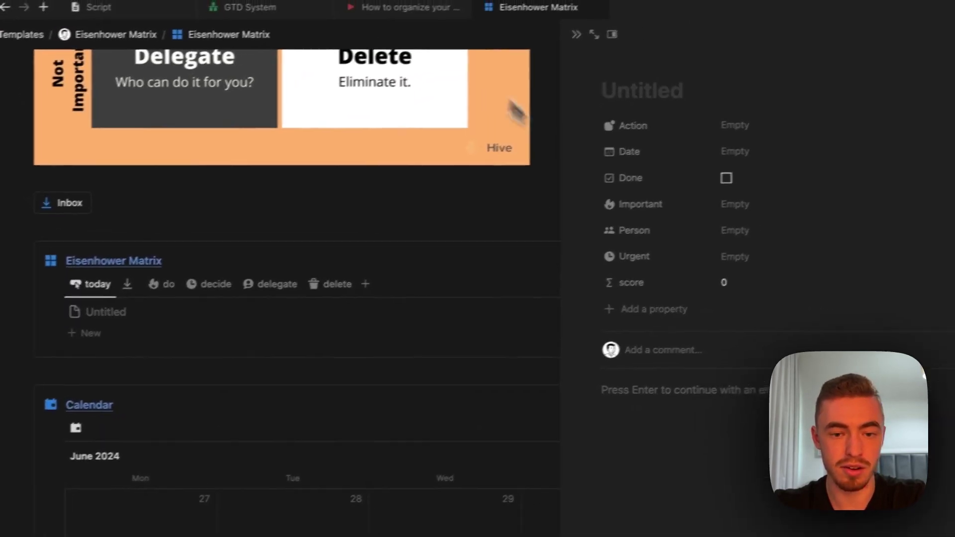
{"action": "left_click", "coordinate": [128, 284]}
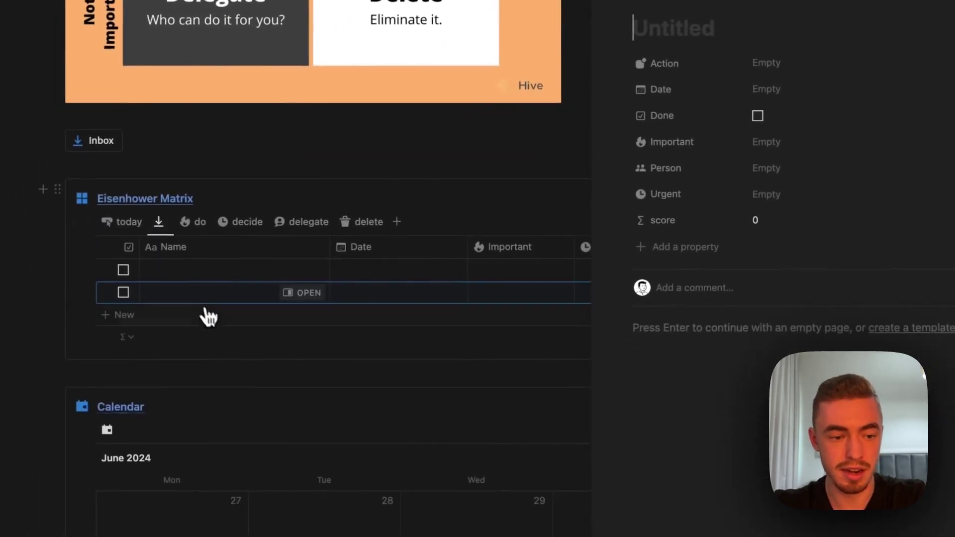
Create two more tasks with the Inbox button and move the Important and Urgent properties to the top of the open task page
{"action": "left_click", "coordinate": [90, 140]}
{"action": "left_click", "coordinate": [93, 144]}
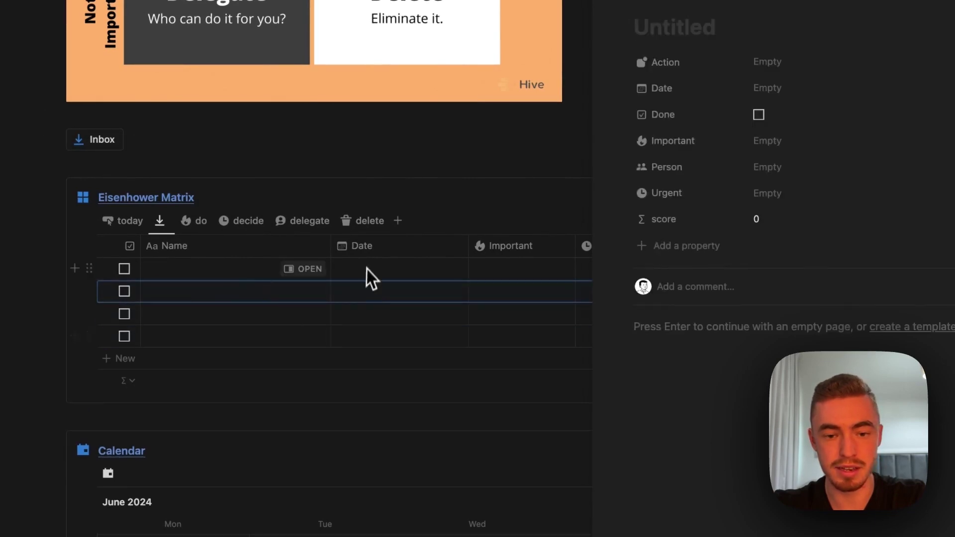
{"action": "left_click_drag", "start_coordinate": [695, 145], "coordinate": [695, 67]}
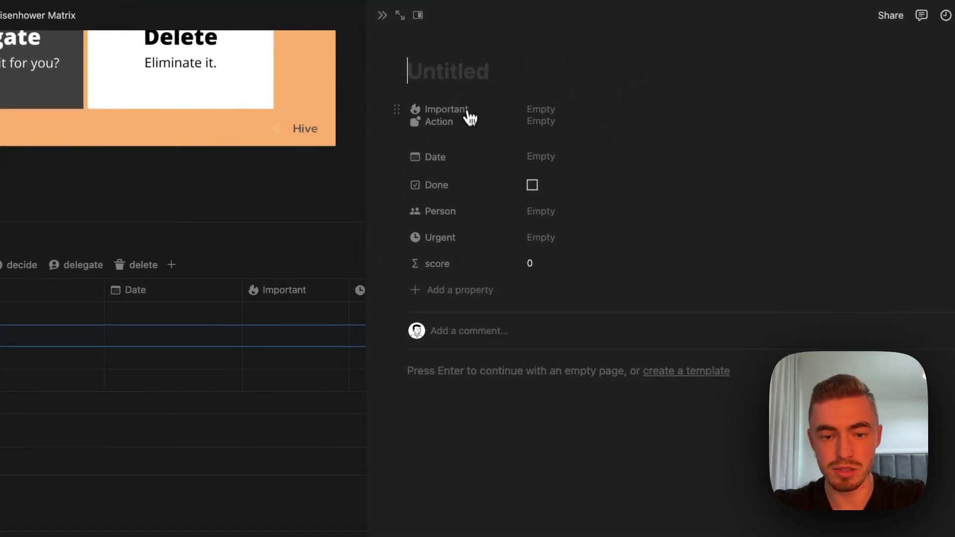
{"action": "left_click_drag", "start_coordinate": [464, 239], "coordinate": [468, 133]}
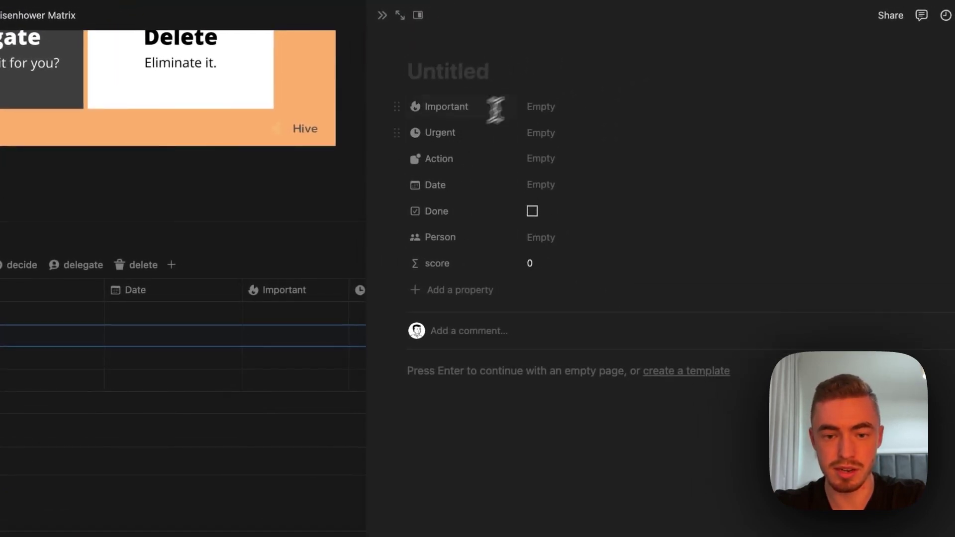
Set the open task's Important property to Yes and Urgent to No, and close its page
{"action": "left_click", "coordinate": [558, 151]}
{"action": "left_click", "coordinate": [549, 134]}
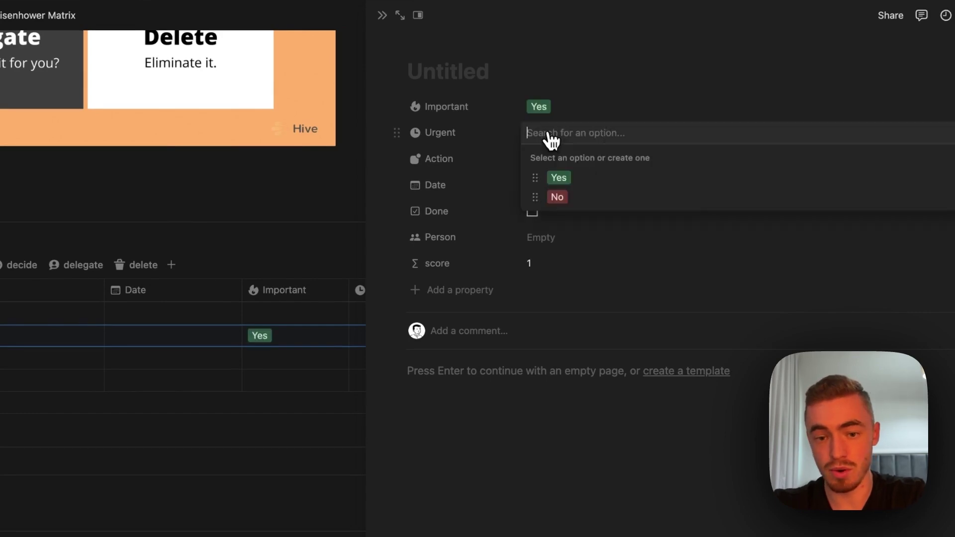
{"action": "left_click", "coordinate": [568, 197]}
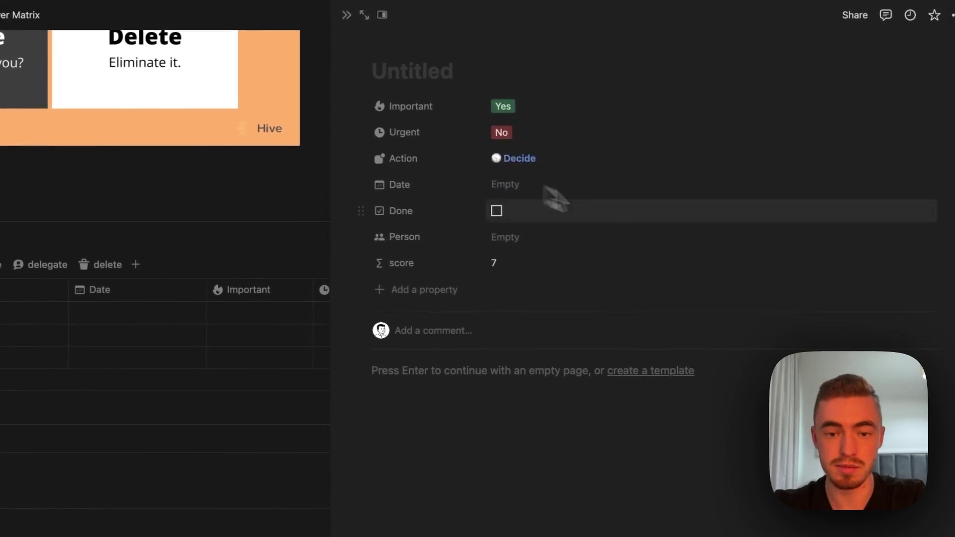
{"action": "left_click", "coordinate": [531, 21]}
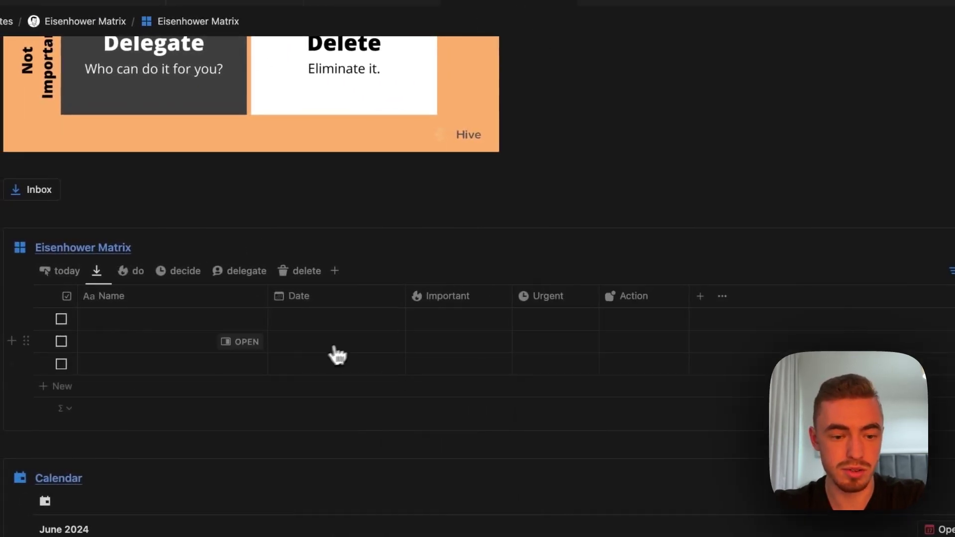
Give the first inbox task the date June 12, 2024, set Important to No and choose an Urgent value
{"action": "left_click", "coordinate": [377, 319]}
{"action": "left_click", "coordinate": [341, 462]}
{"action": "key", "text": "Escape"}
{"action": "left_click", "coordinate": [527, 271]}
{"action": "left_click", "coordinate": [535, 332]}
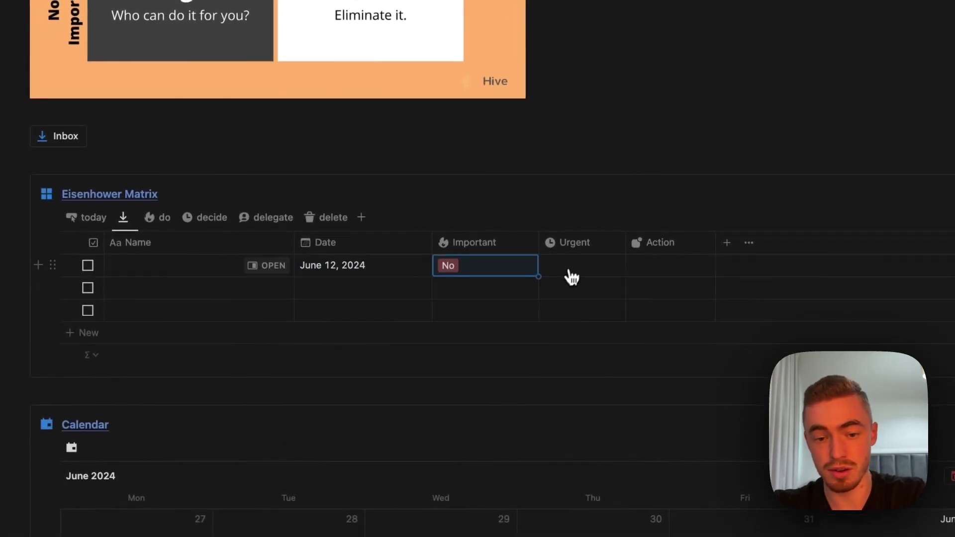
{"action": "left_click", "coordinate": [567, 271]}
{"action": "left_click", "coordinate": [572, 318]}
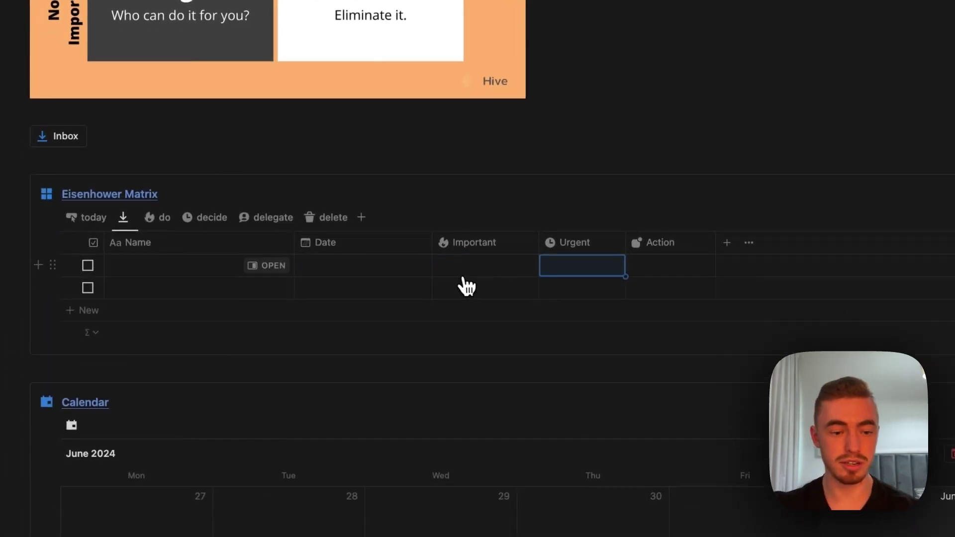
Review the calendar and the tasks sorted into the do, decide and delegate views
{"action": "scroll", "coordinate": [294, 253], "scroll_direction": "down", "scroll_amount": 8}
{"action": "scroll", "coordinate": [294, 253], "scroll_direction": "up", "scroll_amount": 6}
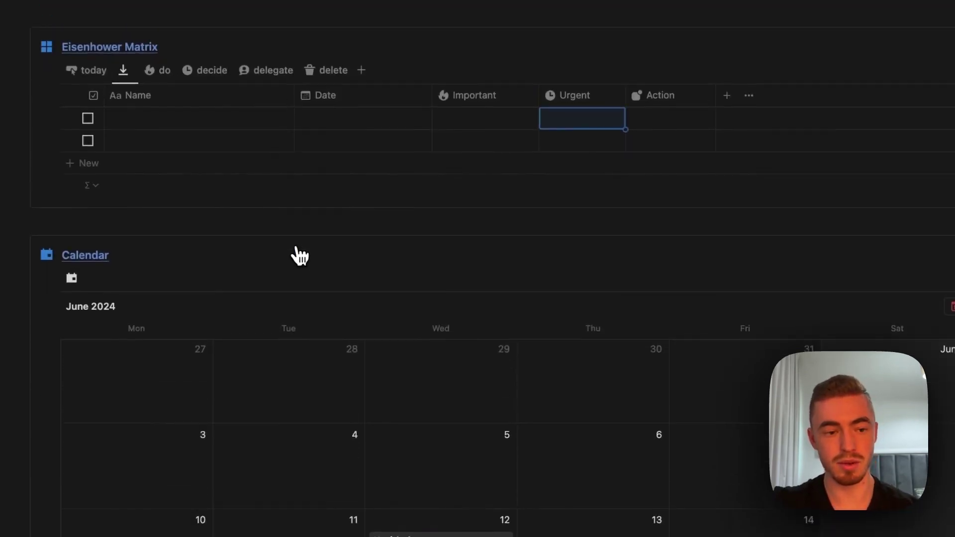
{"action": "left_click", "coordinate": [162, 103]}
{"action": "left_click", "coordinate": [210, 103]}
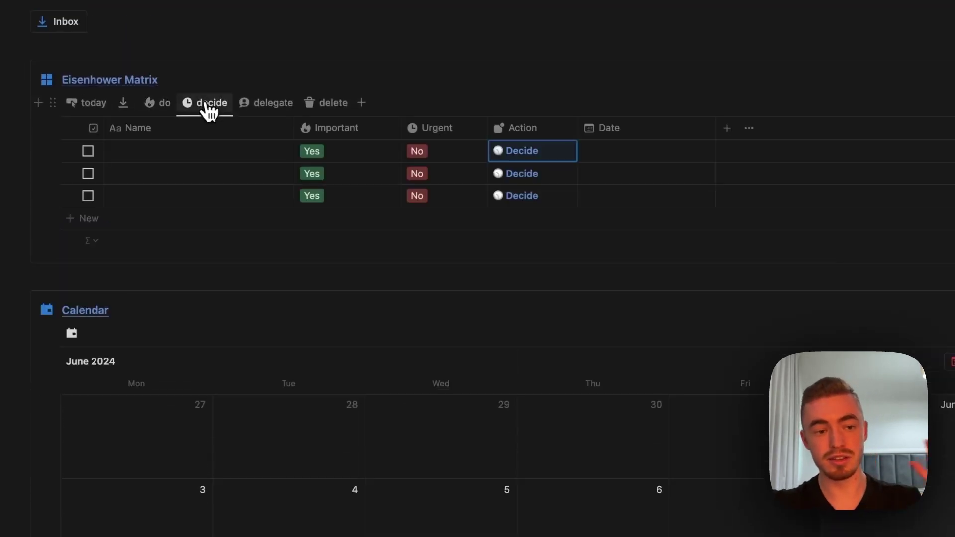
{"action": "left_click", "coordinate": [257, 105]}
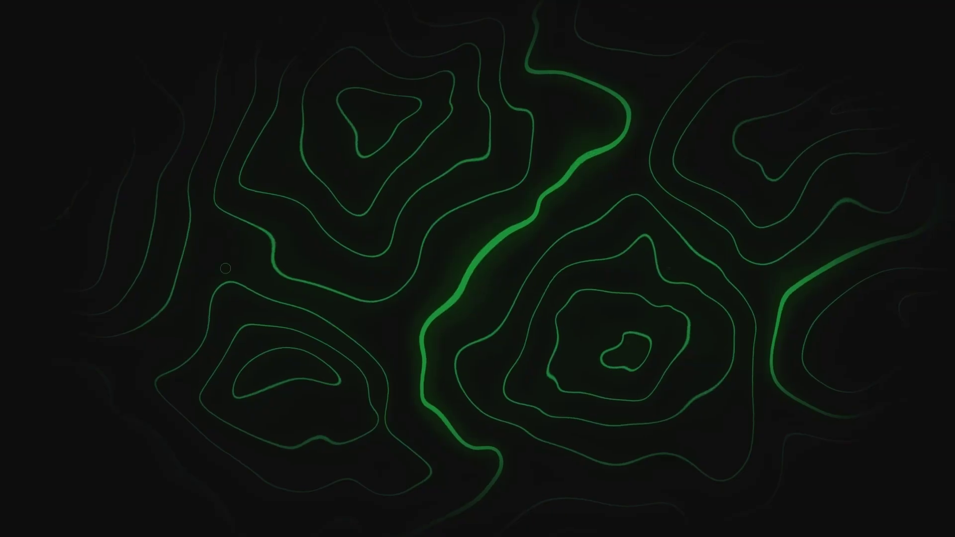